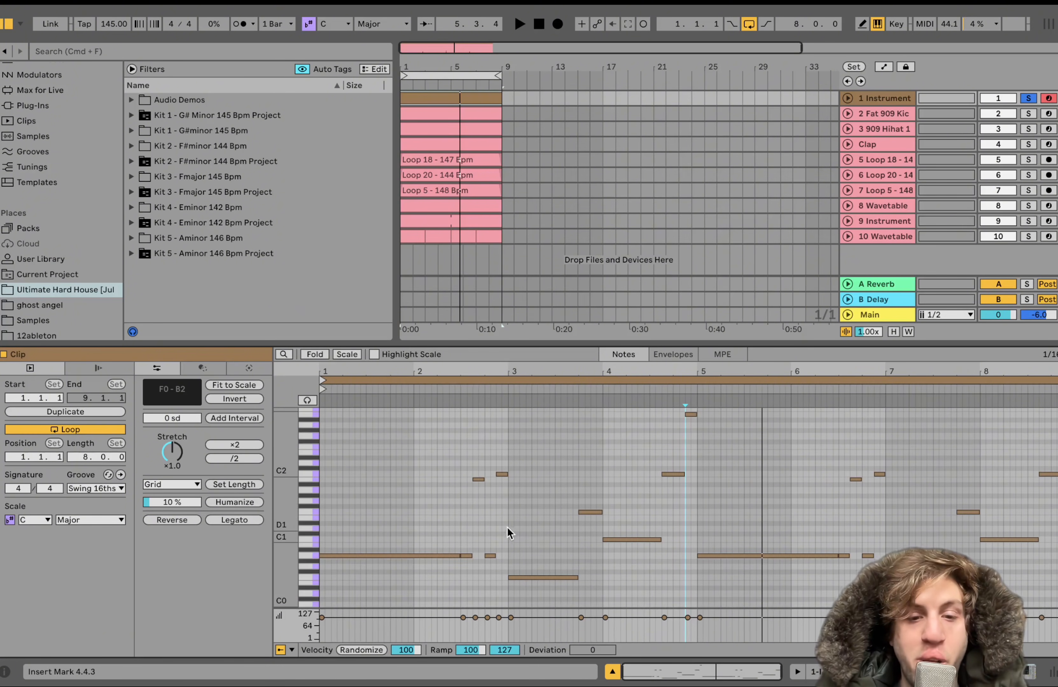
Try the two short bar-2 notes and the F1 note in bar 3 at a lower octave, and return them to their original pitches
left_click_drag(475, 488, 504, 465)
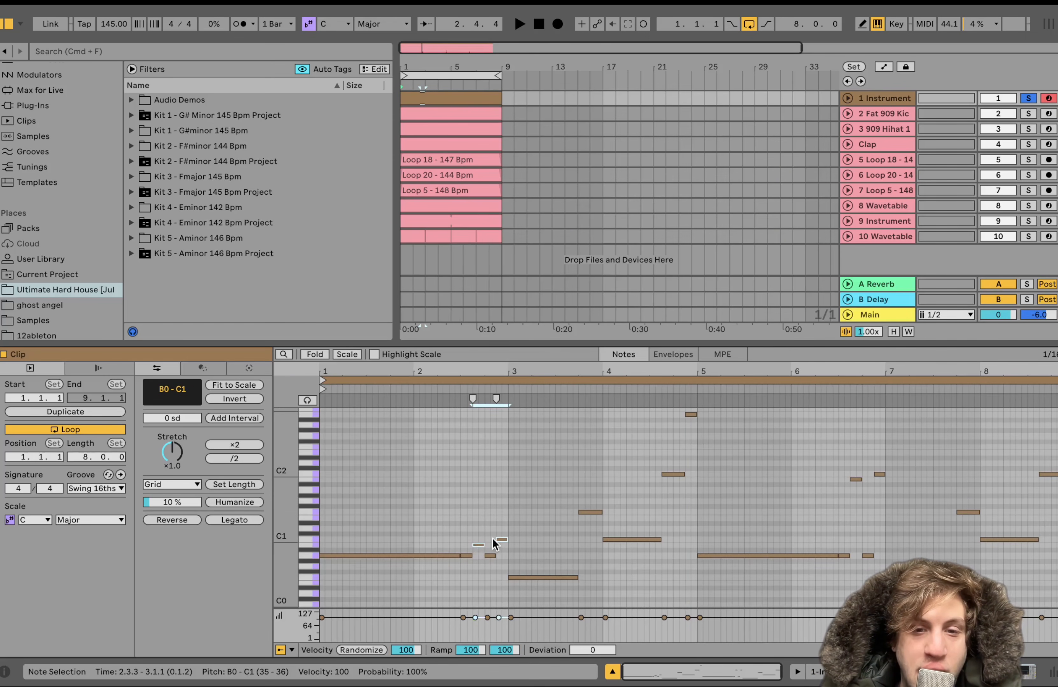
key("shift+Up")
left_click_drag(590, 487, 588, 552)
key("shift+Up")
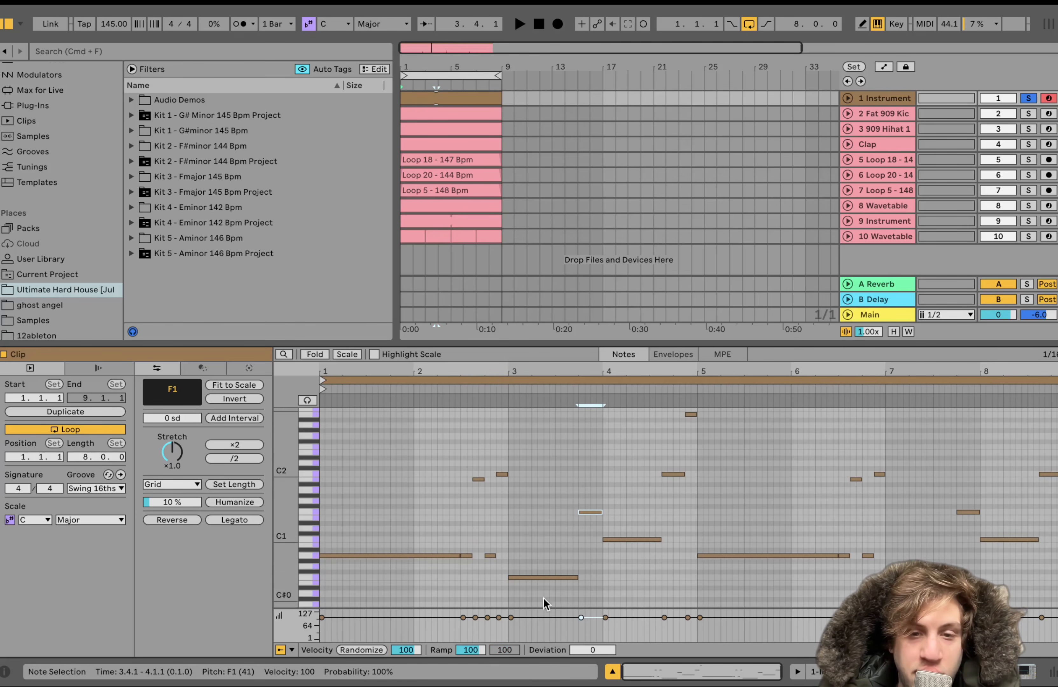
left_click(673, 474)
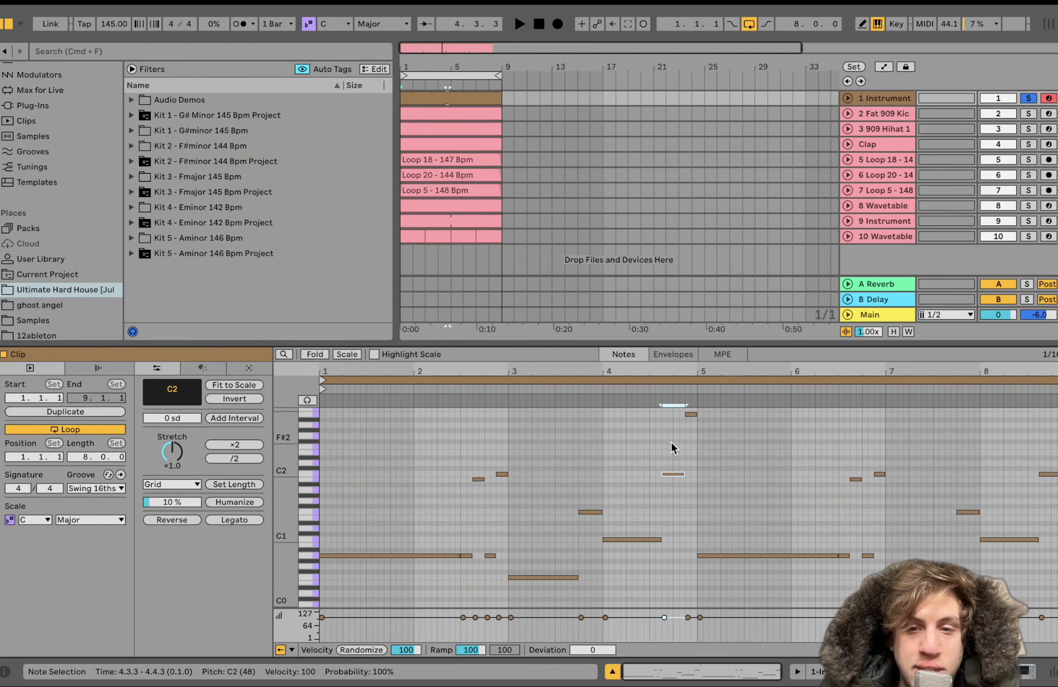
left_click(690, 414)
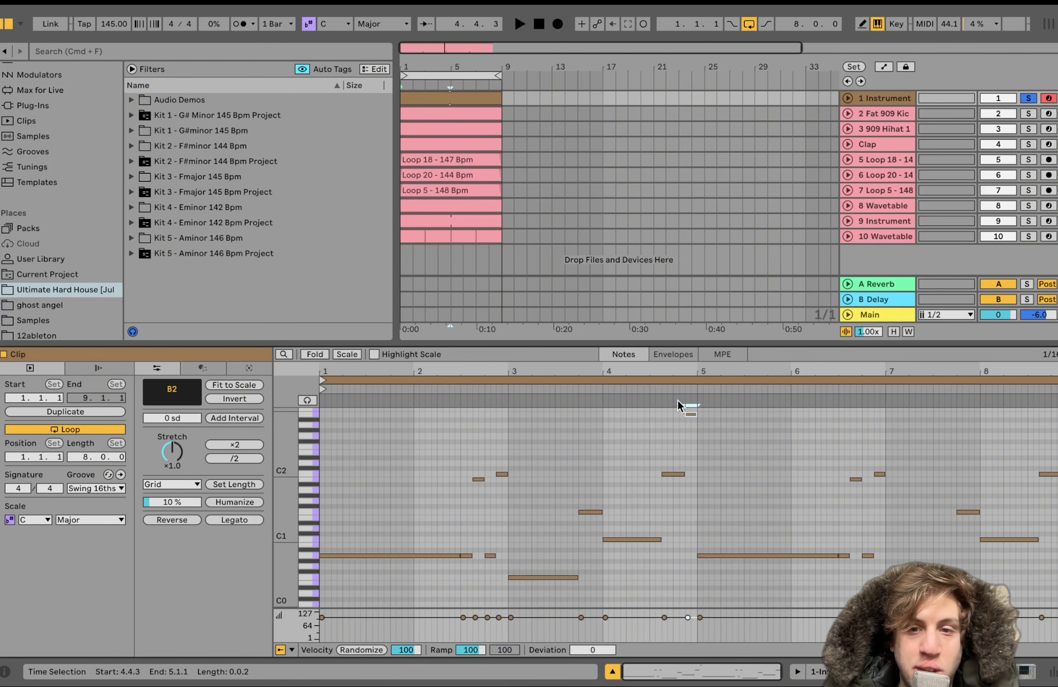
Play the first instrument track's clip from its start and show the track's device chain
left_click(433, 101)
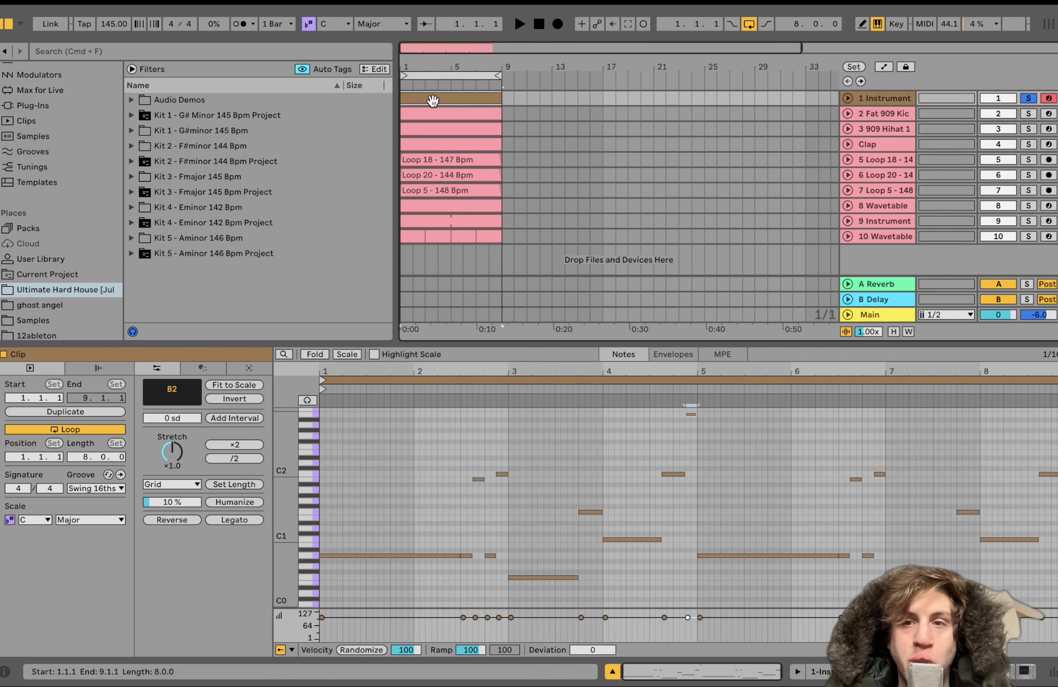
key("space")
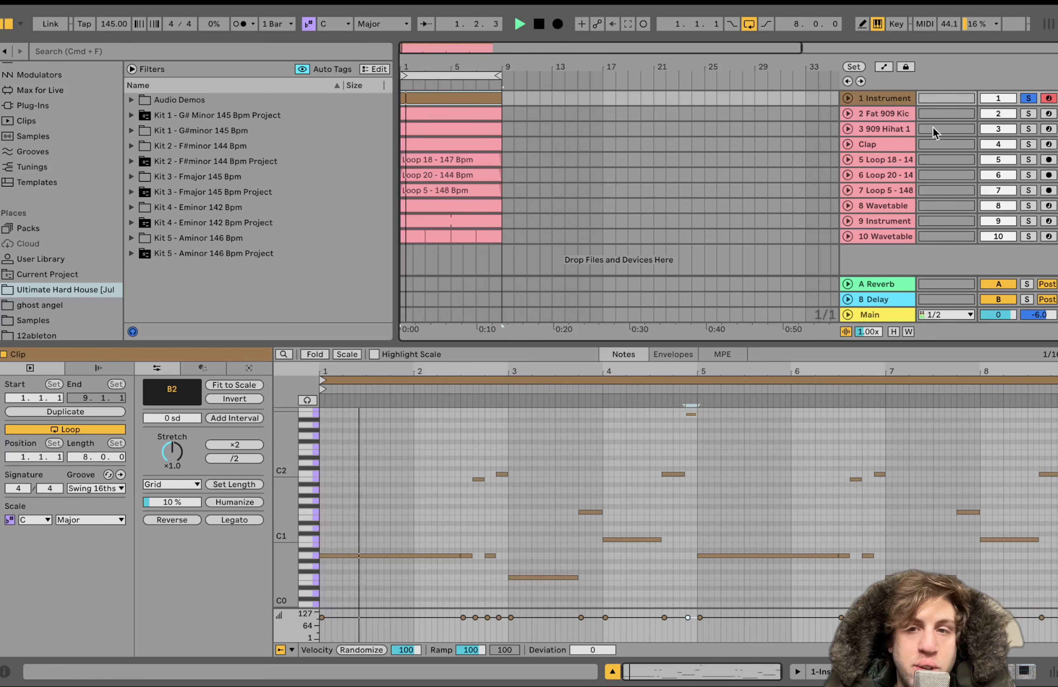
left_click(898, 101)
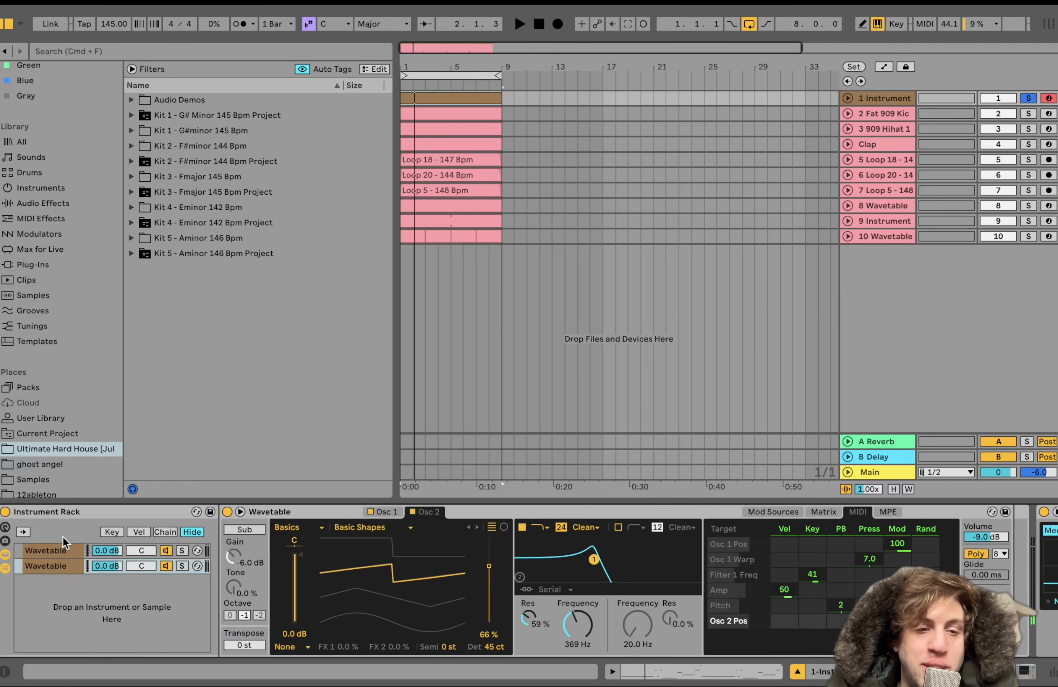
Bypass the Saturator, Glue Compressor, Auto Pan, Utility and Auto Filter, and audition the rack's first Wavetable chain in solo
left_click(52, 550)
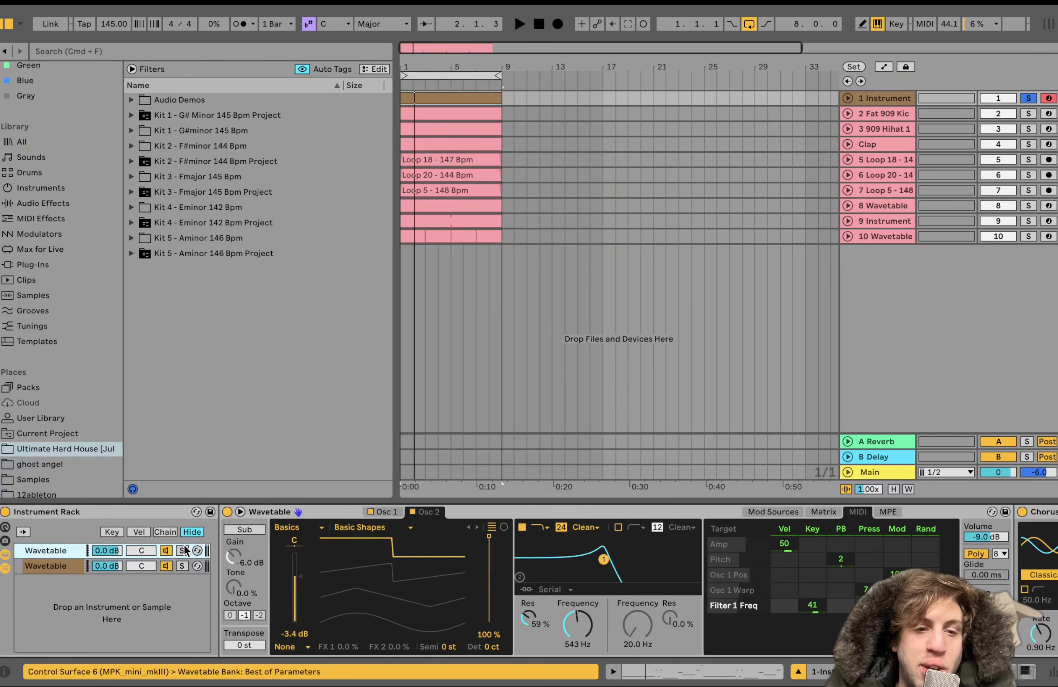
scroll(182, 554, "right", 20)
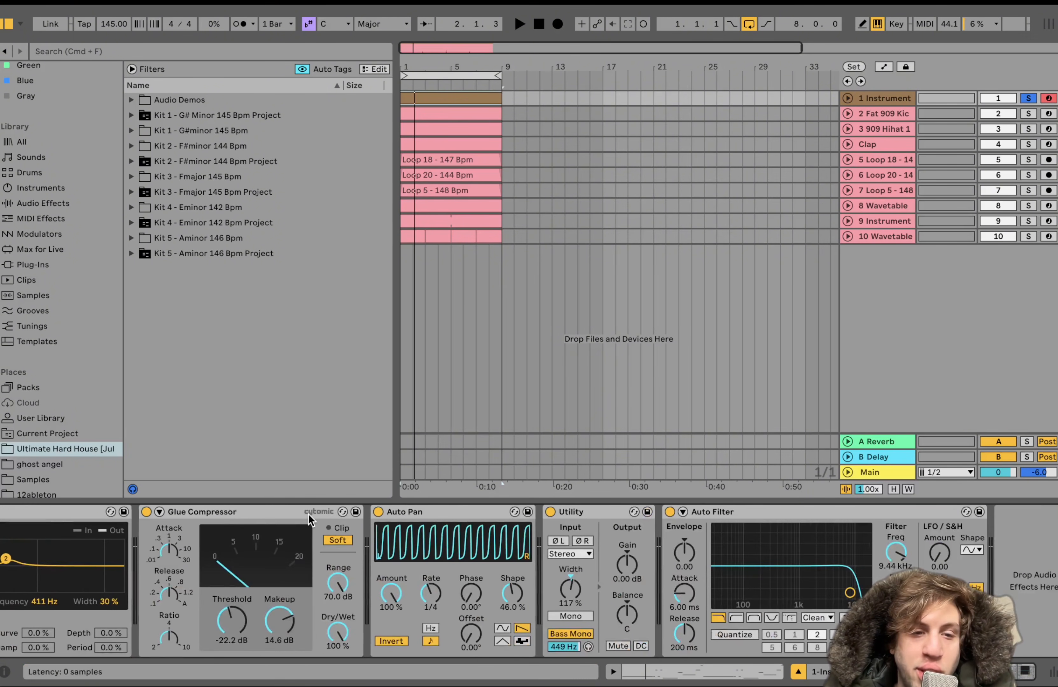
scroll(303, 515, "left", 6)
left_click(278, 514)
scroll(278, 515, "right", 6)
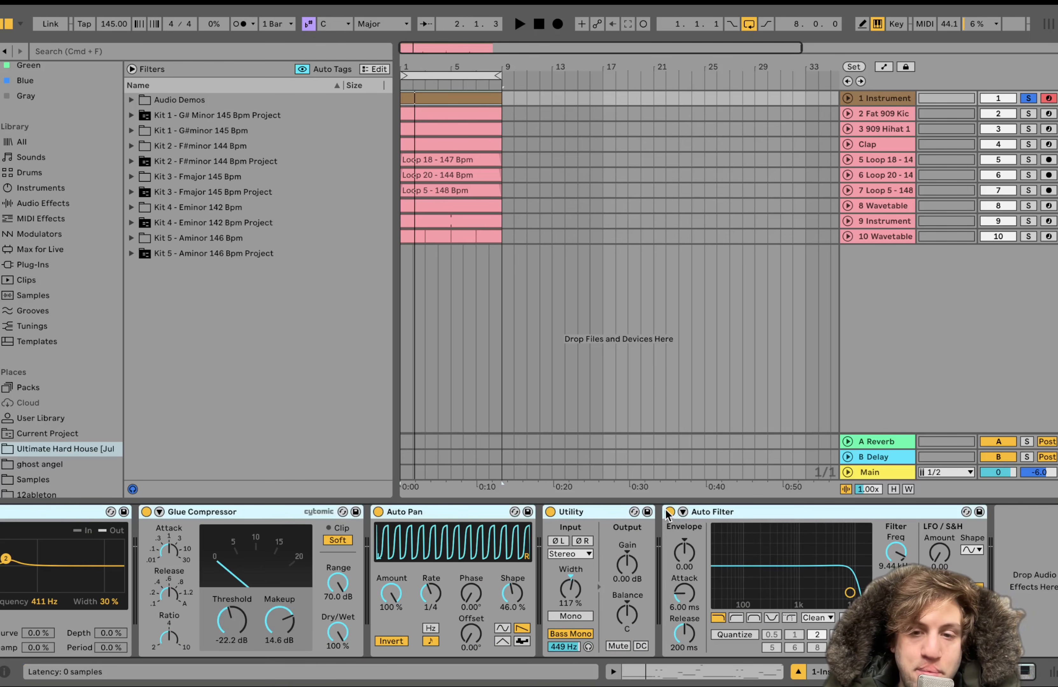
key("space")
scroll(667, 513, "left", 6)
scroll(667, 510, "left", 4)
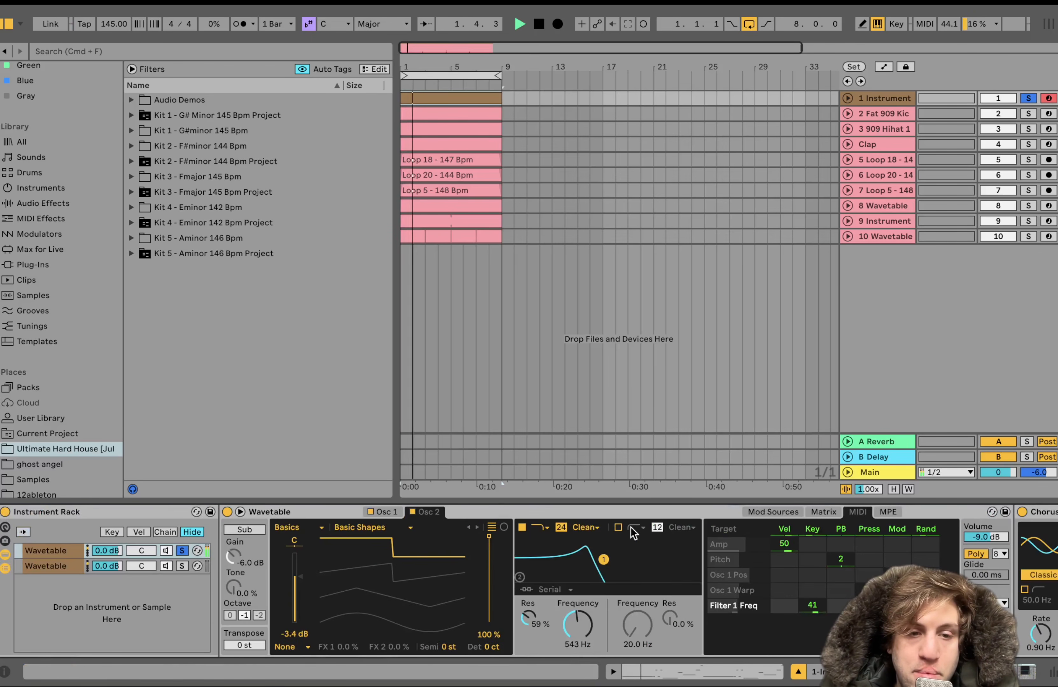
scroll(631, 528, "right", 15)
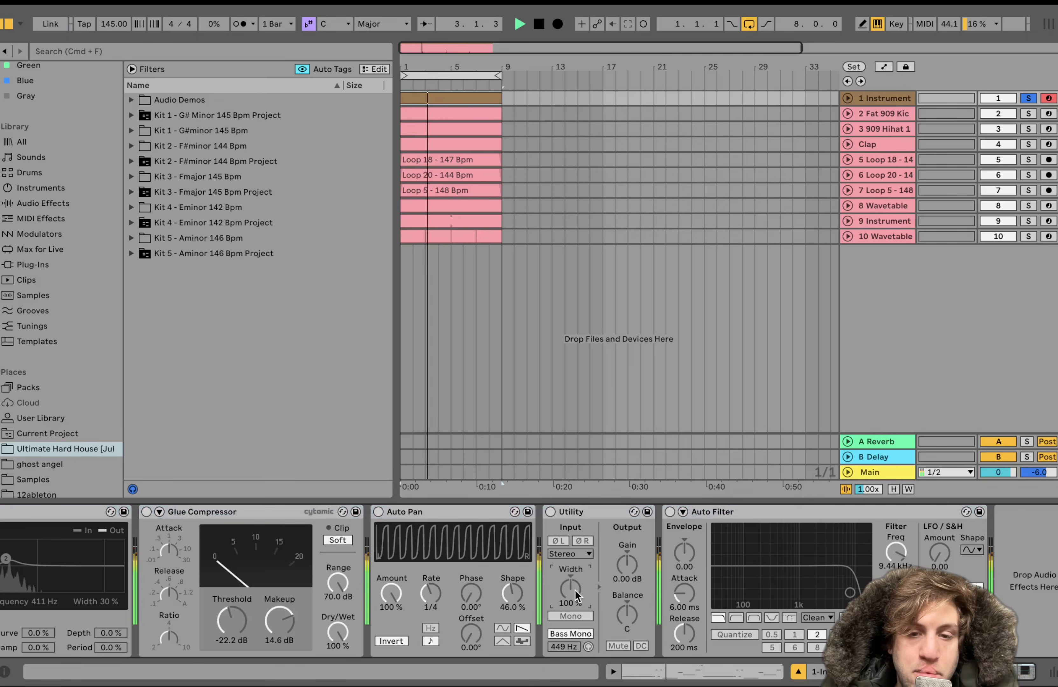
scroll(576, 590, "left", 12)
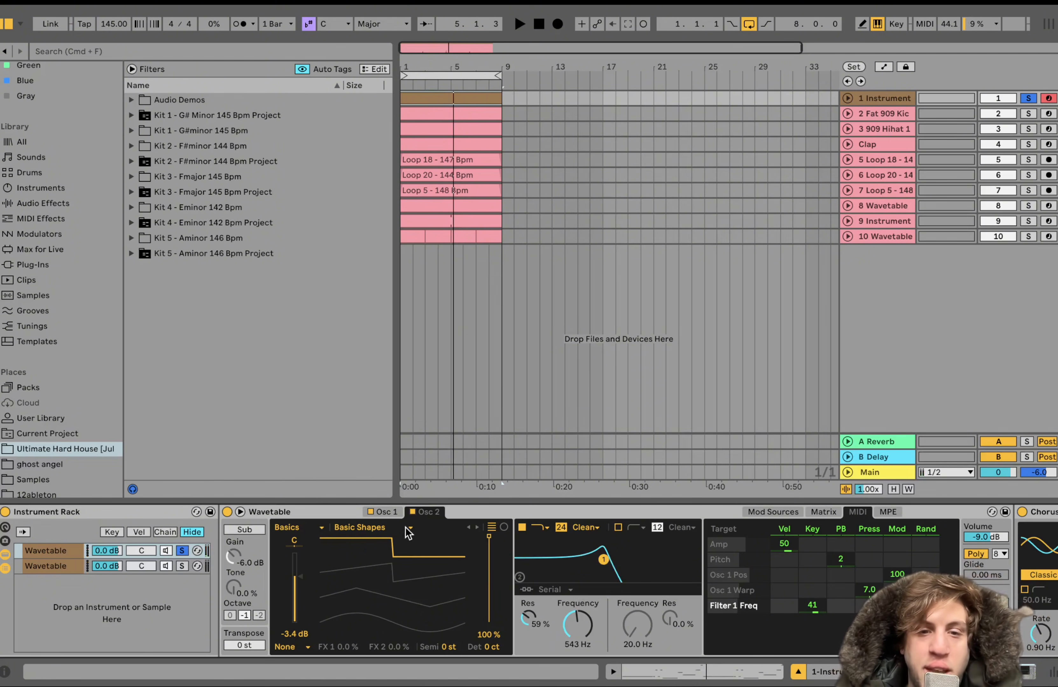
Examine the first Wavetable chain's two oscillators, filter, MIDI modulation, unison and Chorus-Ensemble settings while auditioning its sound
left_click(388, 512)
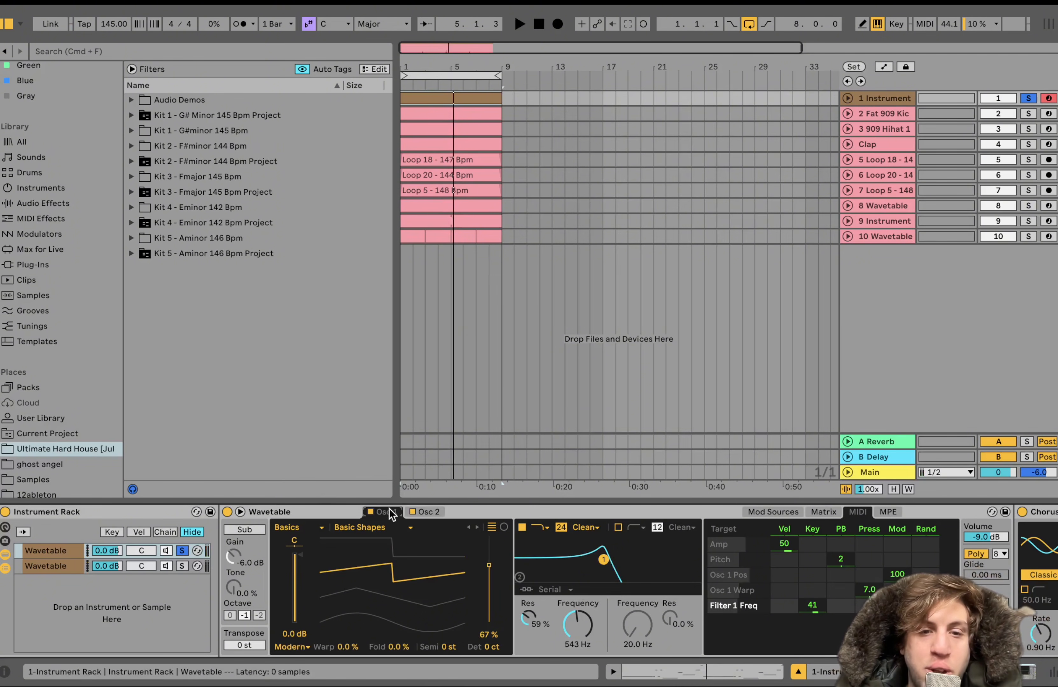
left_click(433, 512)
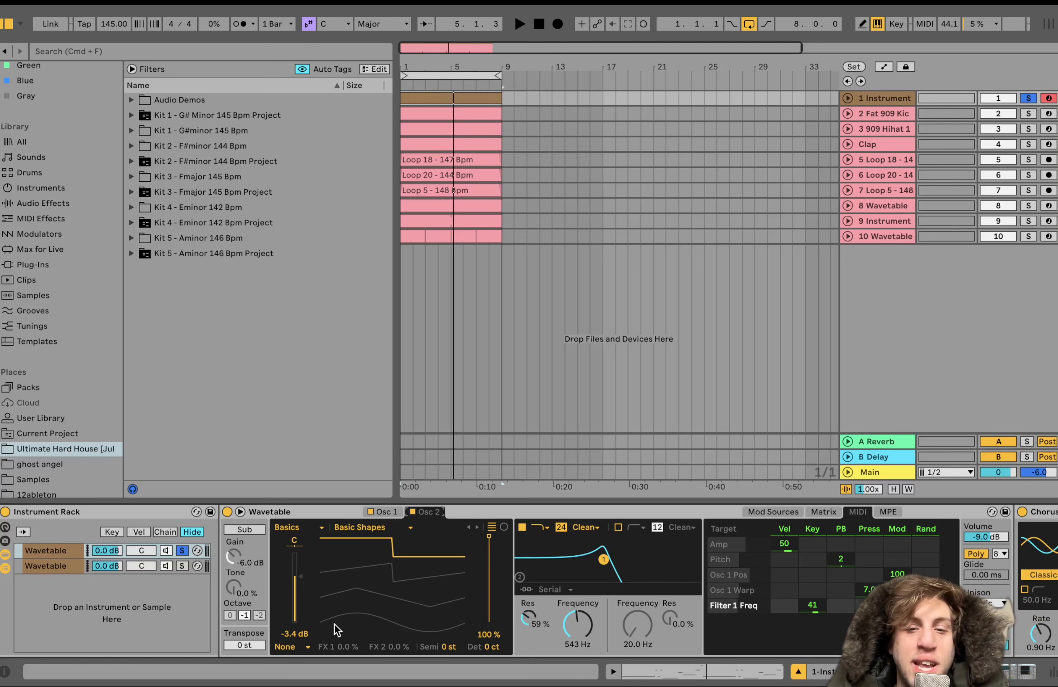
left_click(391, 510)
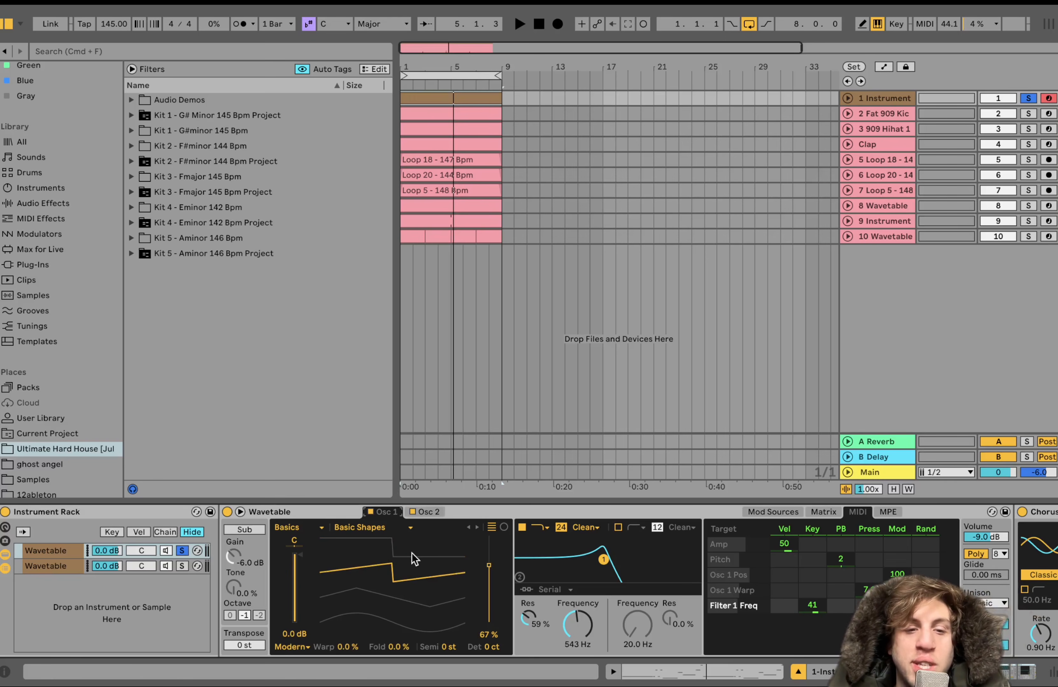
left_click(431, 509)
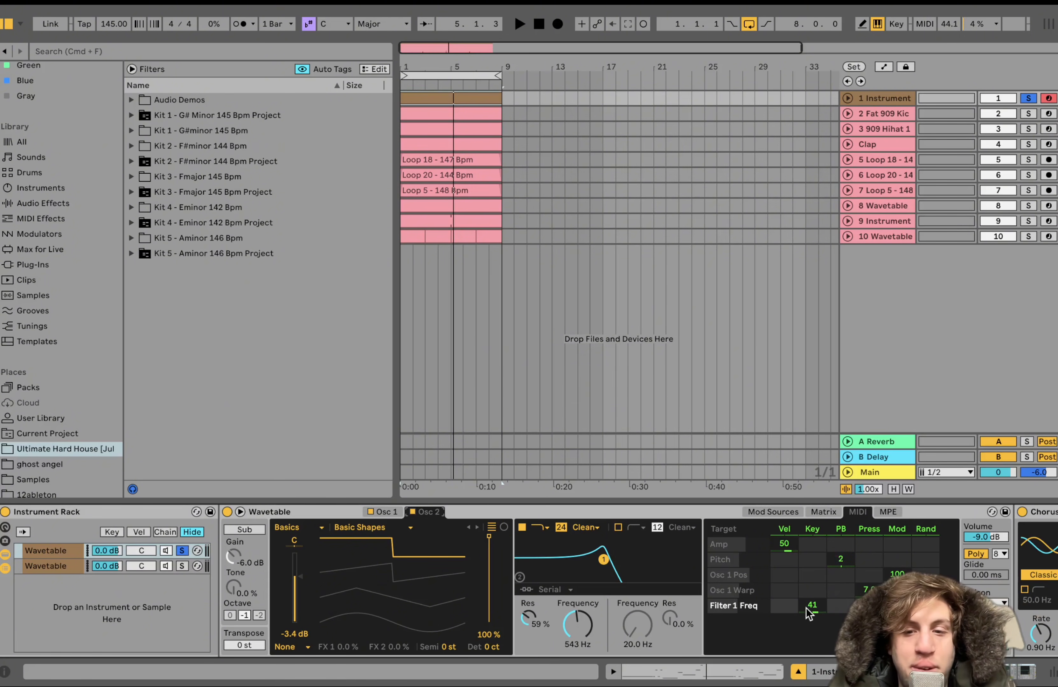
key("space")
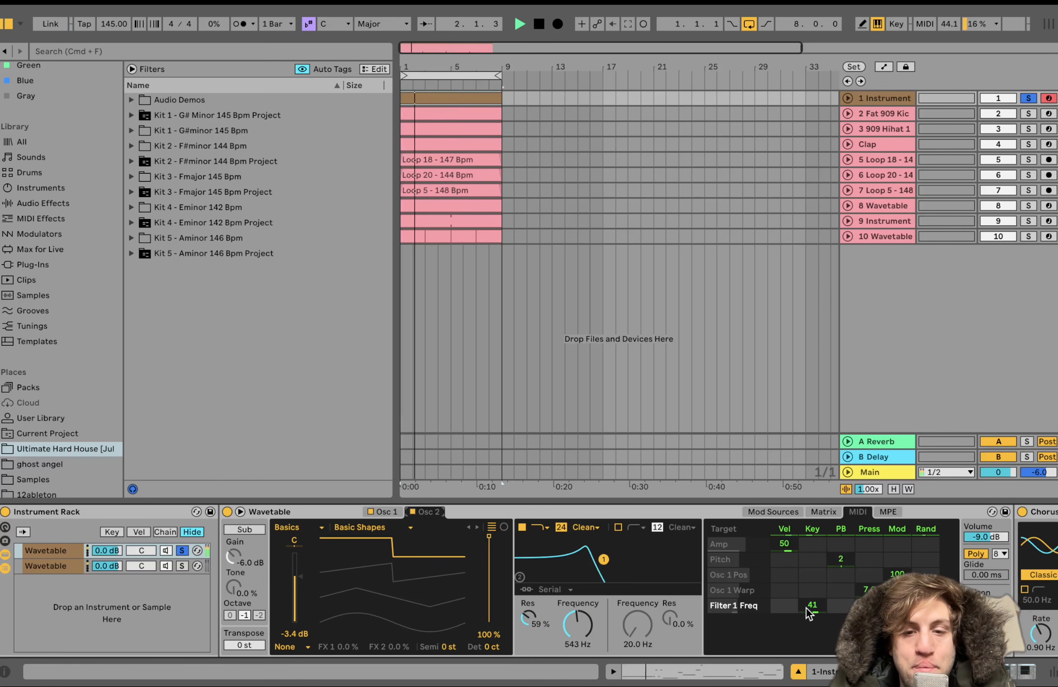
key("space")
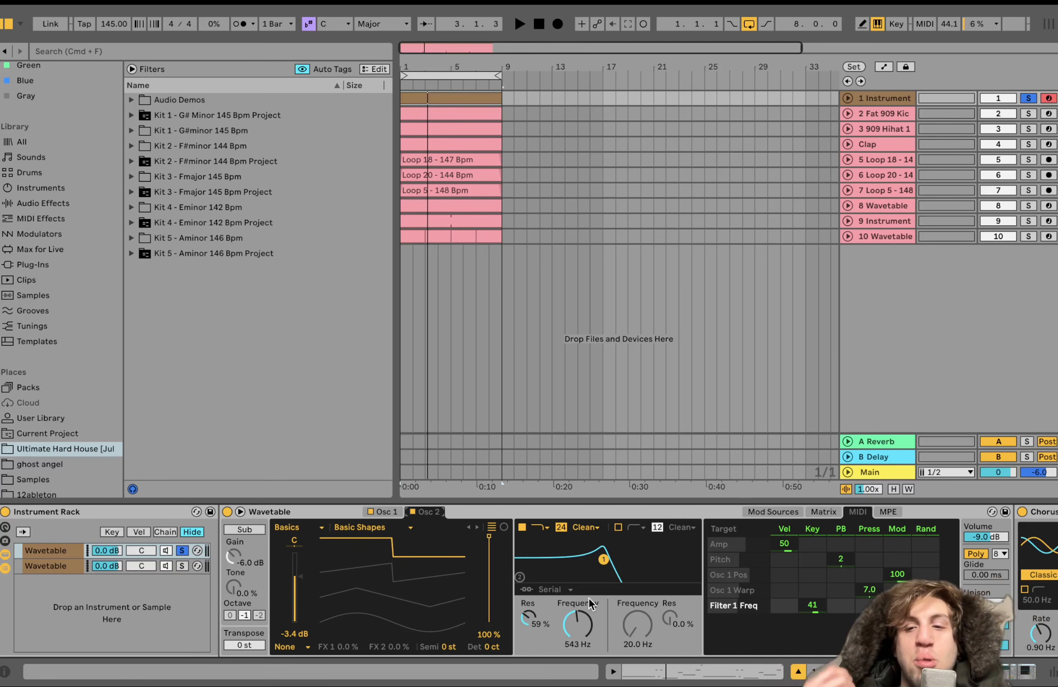
scroll(589, 598, "right", 10)
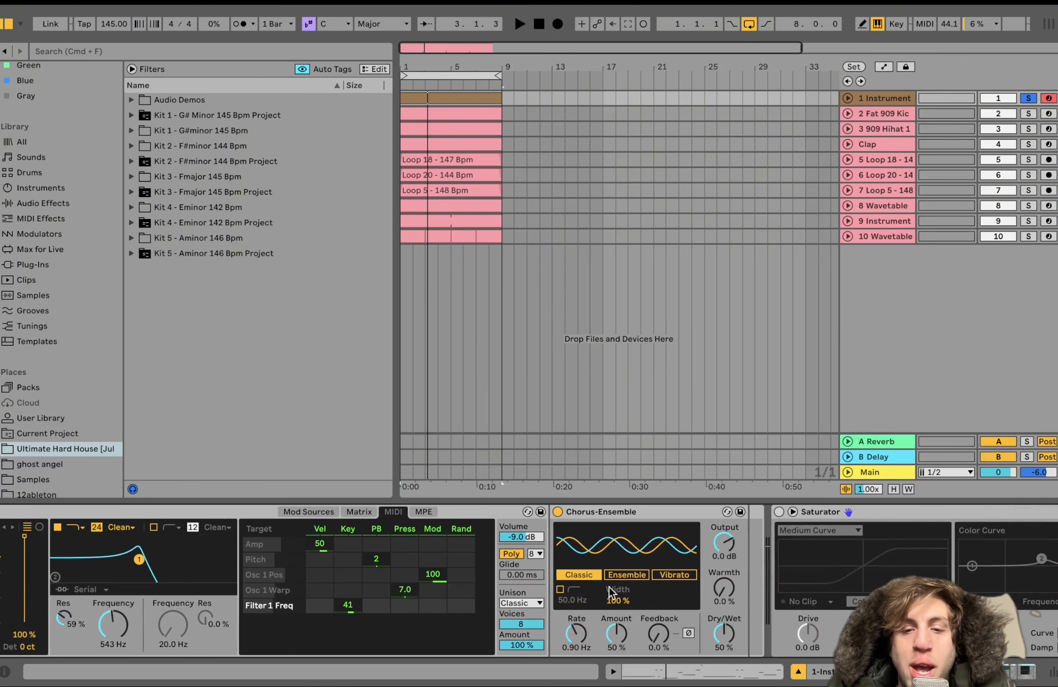
scroll(481, 607, "left", 3)
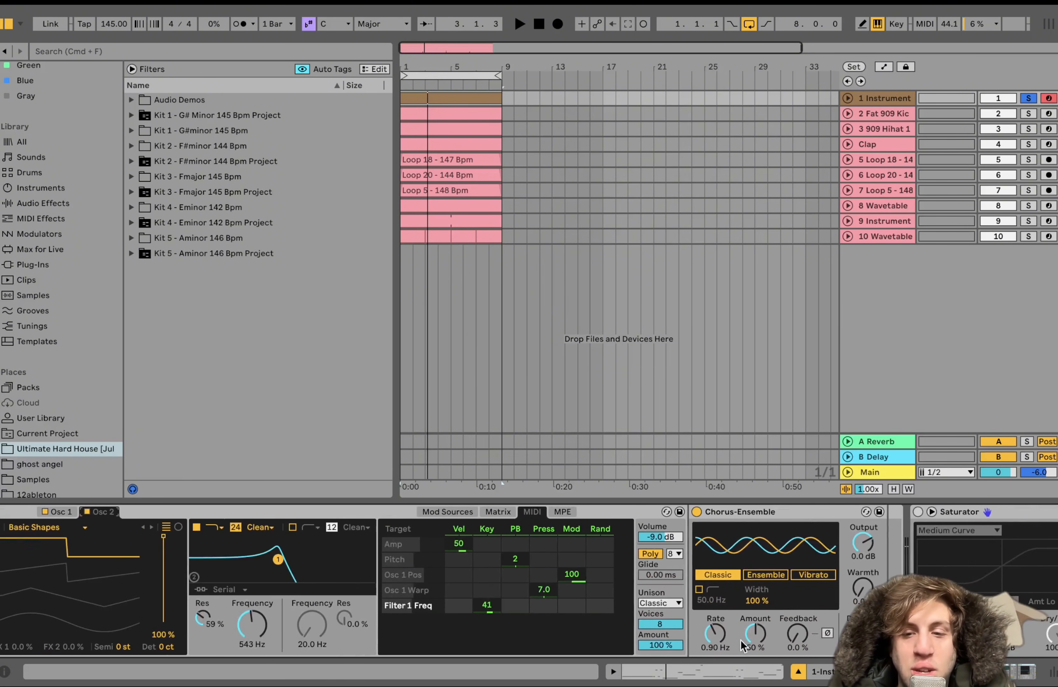
Solo the rack's second Wavetable chain in place of the first one and play it
scroll(609, 624, "left", 7)
left_click(186, 566)
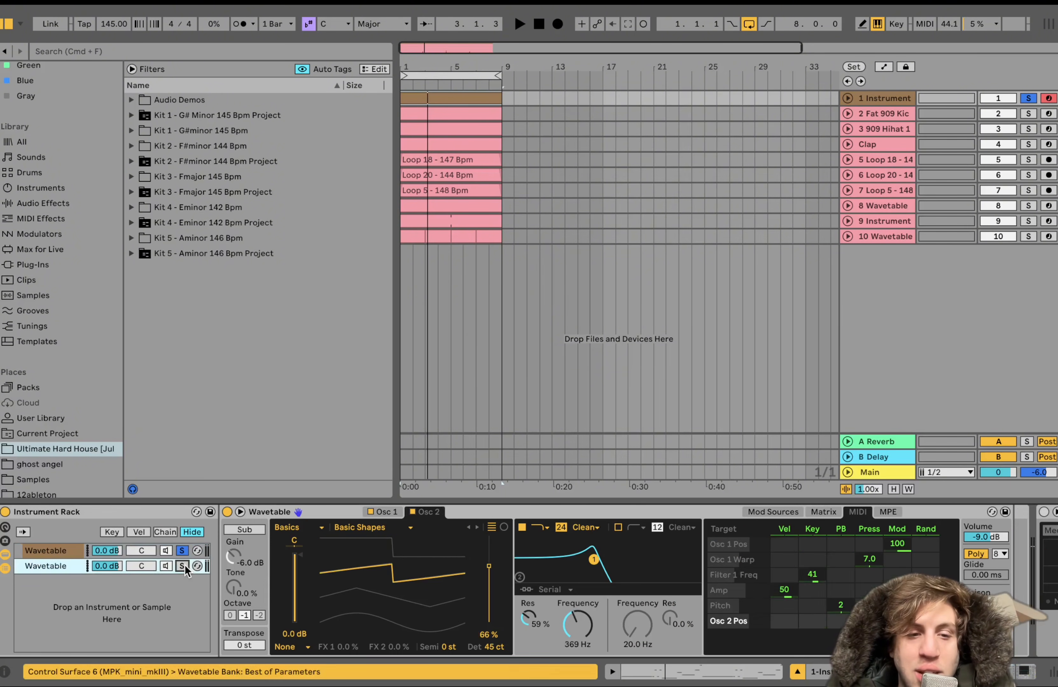
left_click(182, 565)
key("space")
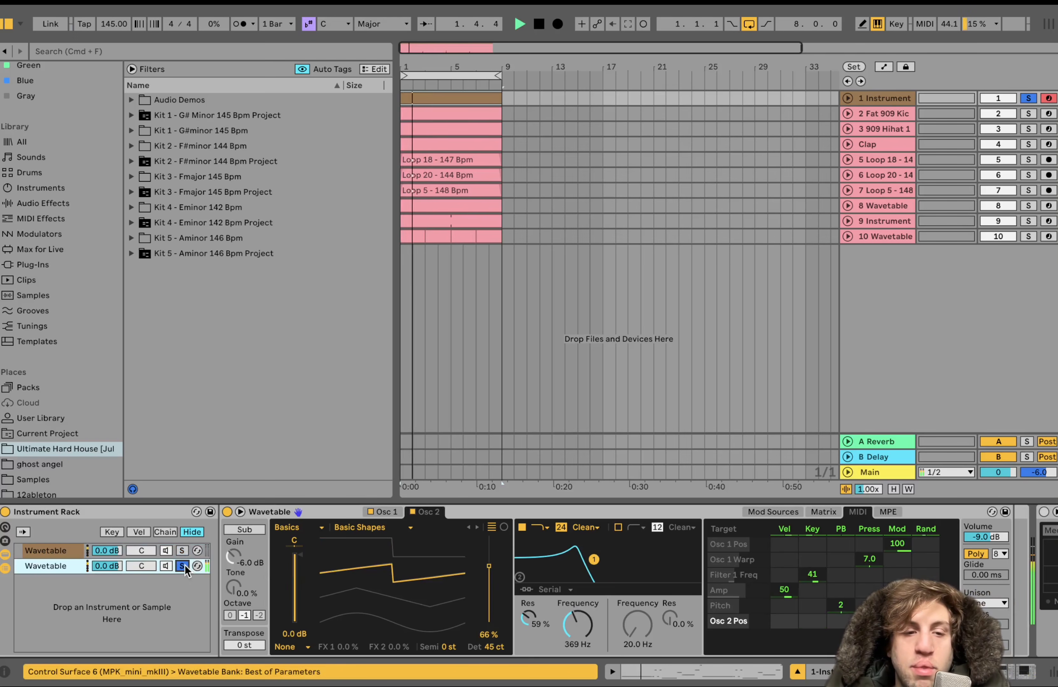
key("space")
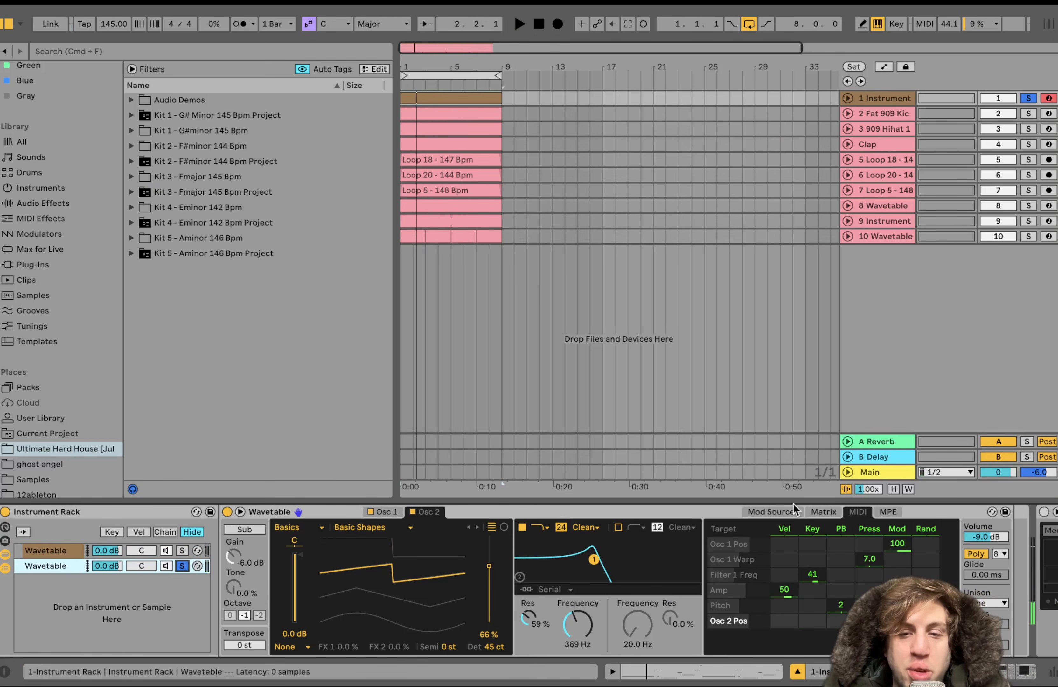
Compare the Osc 1 and Osc 2 waveform and detune settings of the second Wavetable chain while listening to it
key("space")
left_click(383, 512)
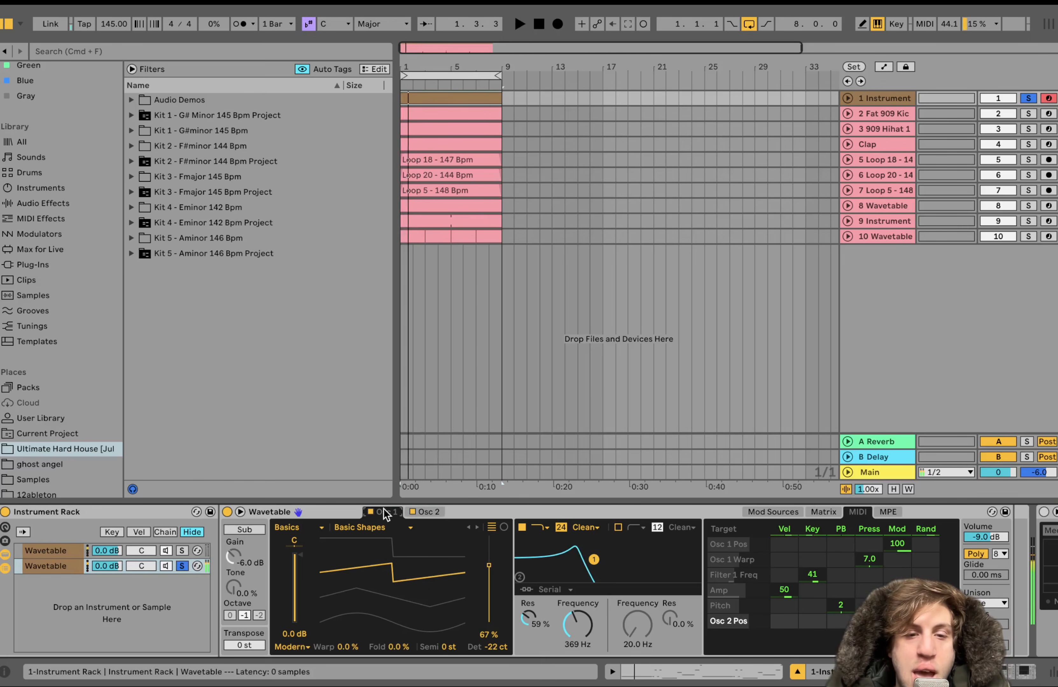
left_click(426, 512)
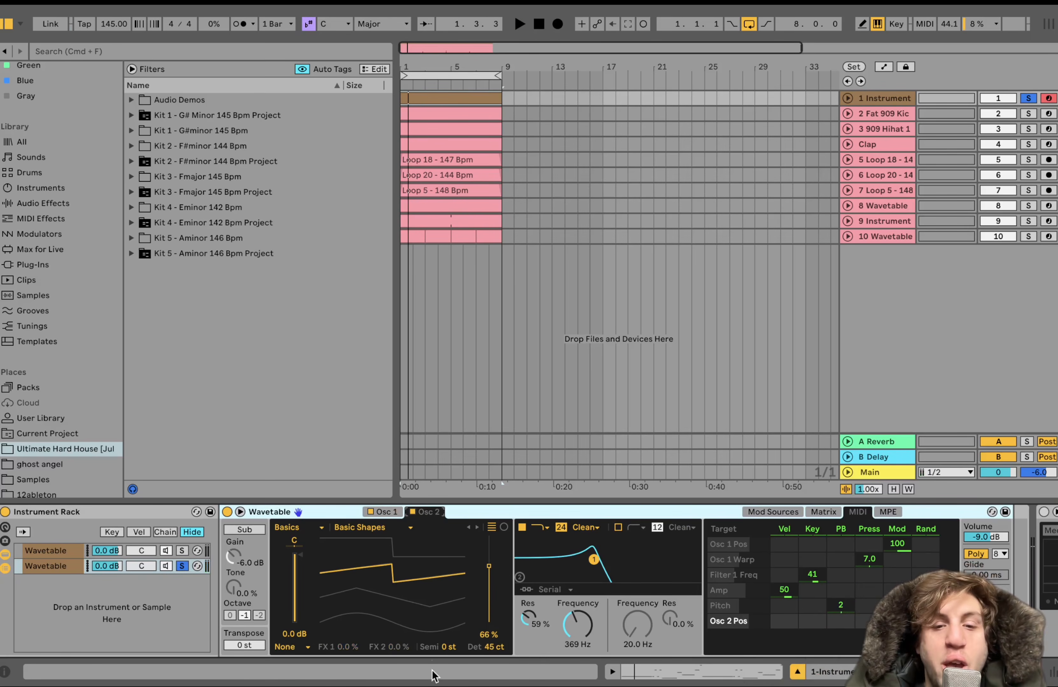
left_click(383, 512)
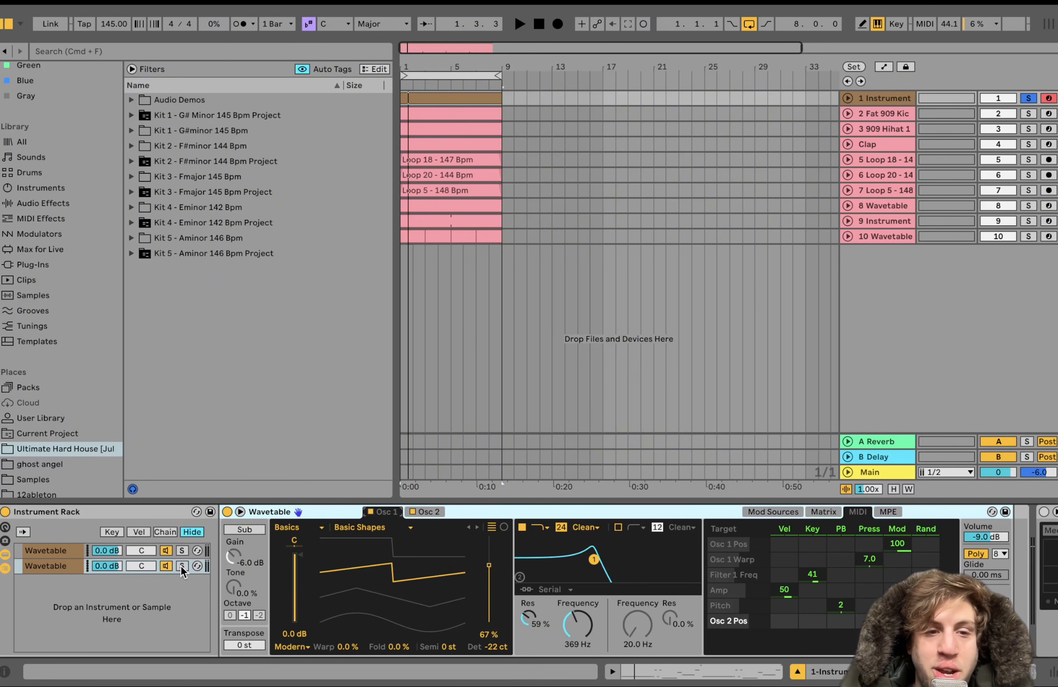
Unsolo the second Wavetable chain and play both layers together with the Saturator enabled
scroll(181, 567, "right", 15)
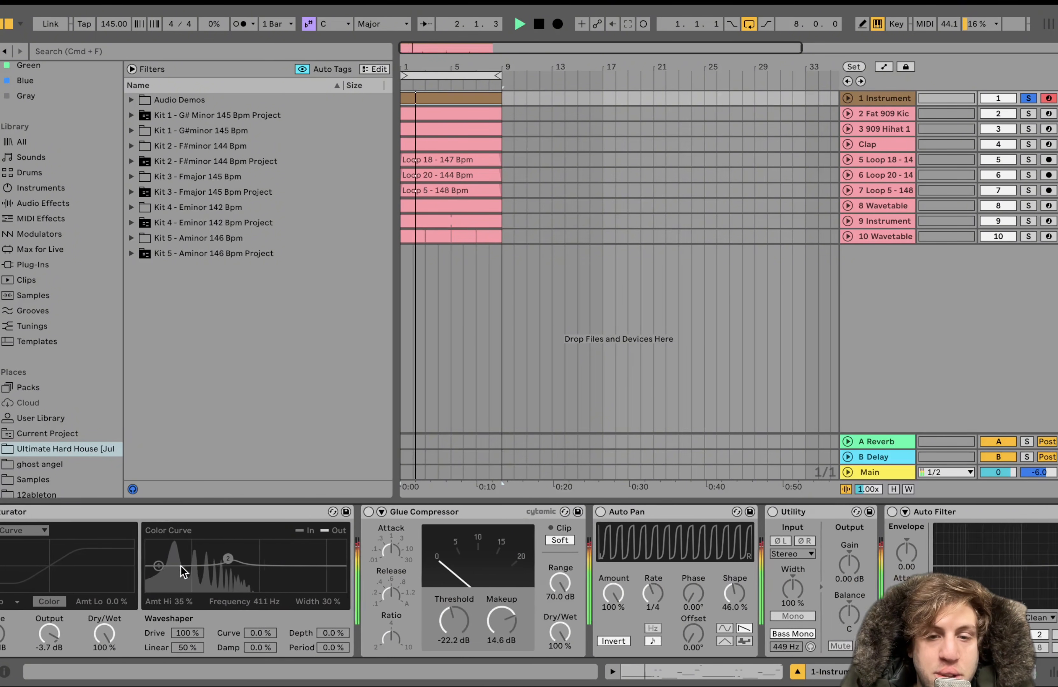
scroll(181, 566, "left", 10)
key("space")
left_click(244, 512)
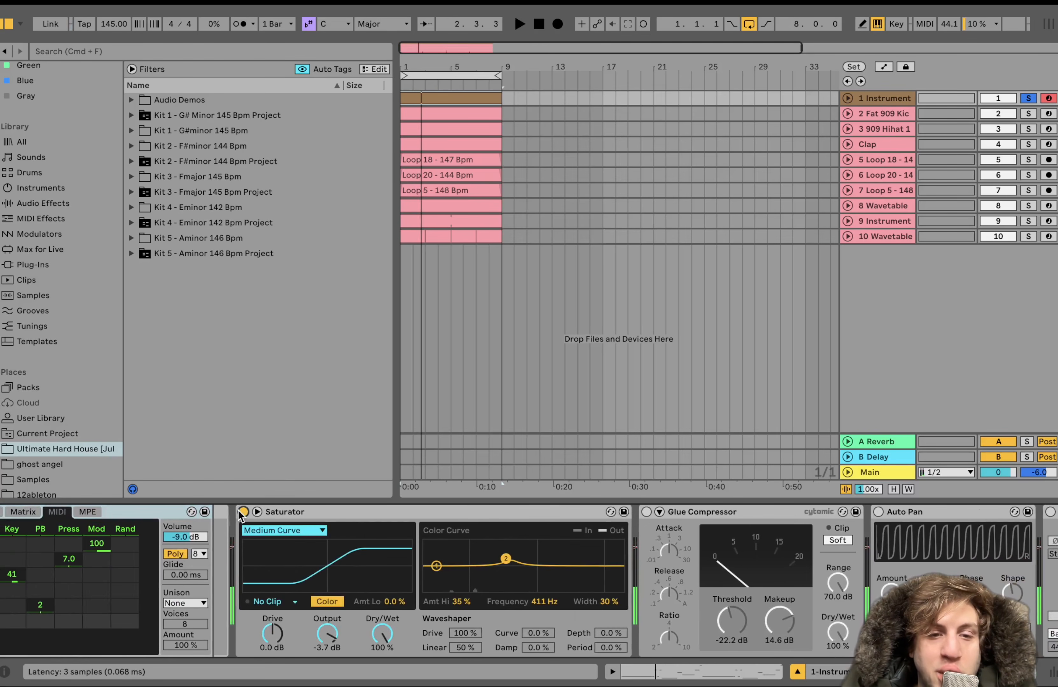
key("space")
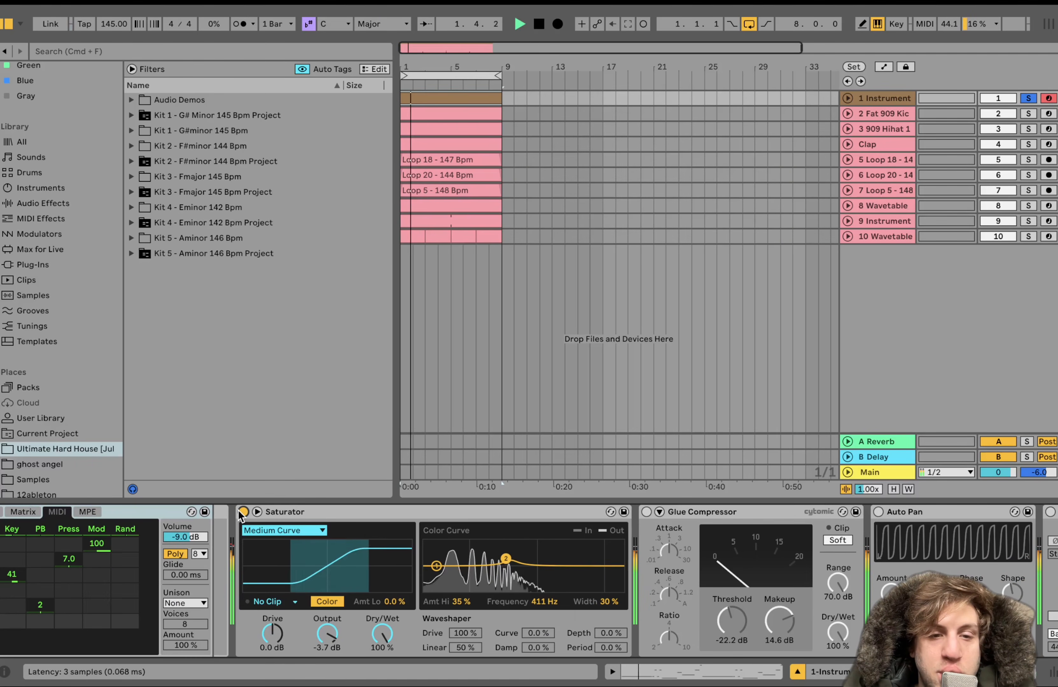
key("space")
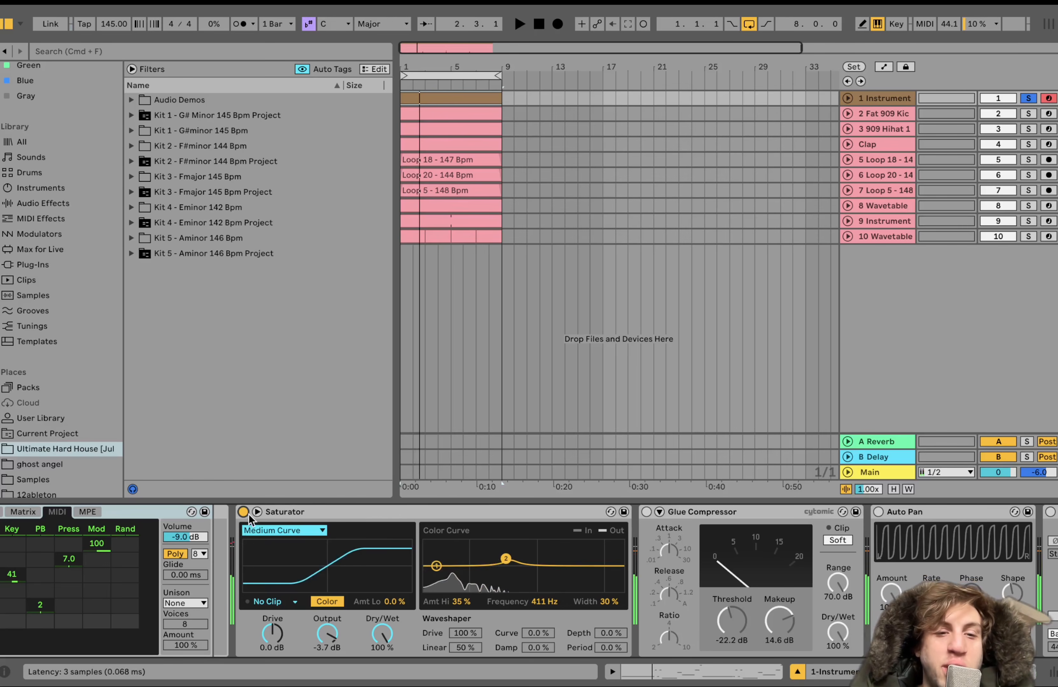
Compare the layered sound with the Saturator bypassed and switched back on during playback
left_click(244, 512)
scroll(197, 593, "left", 5)
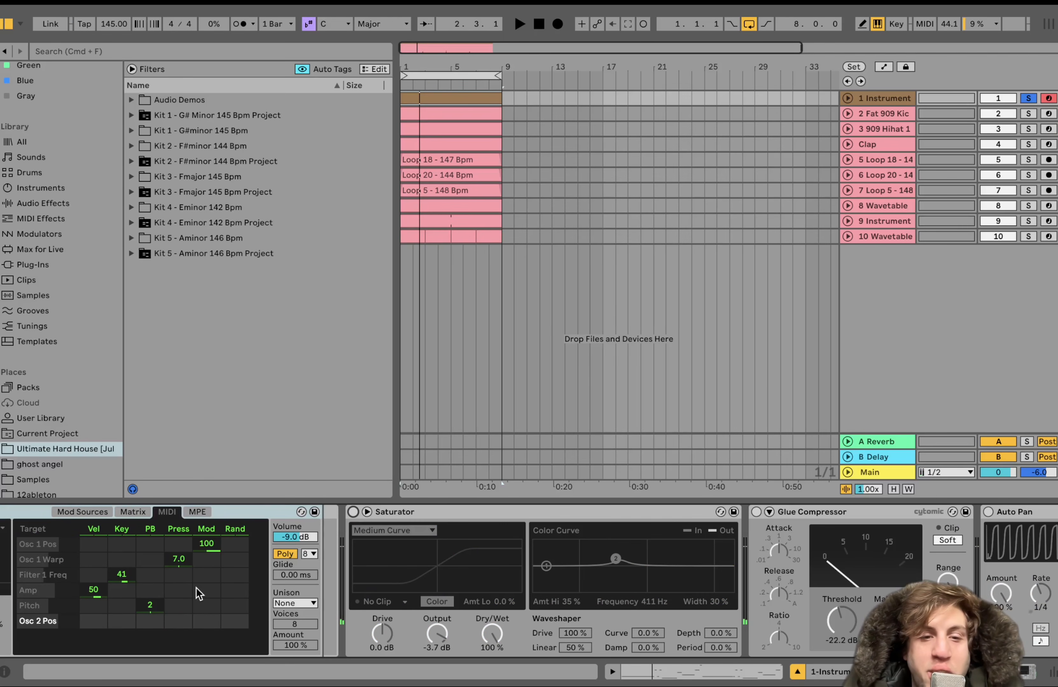
key("space")
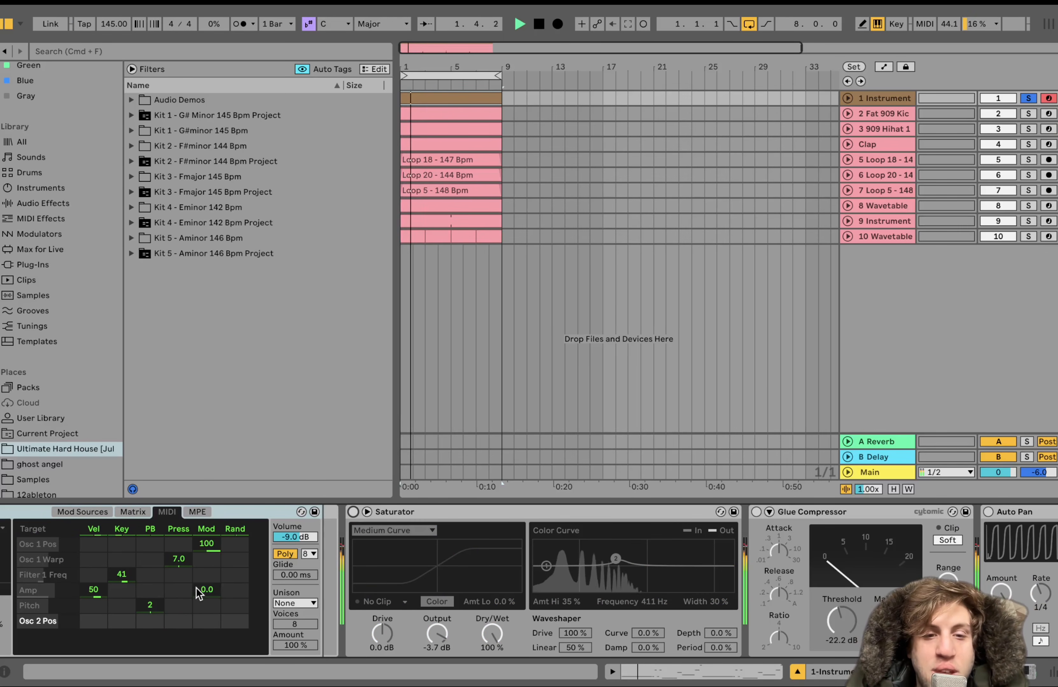
left_click(353, 512)
key("space")
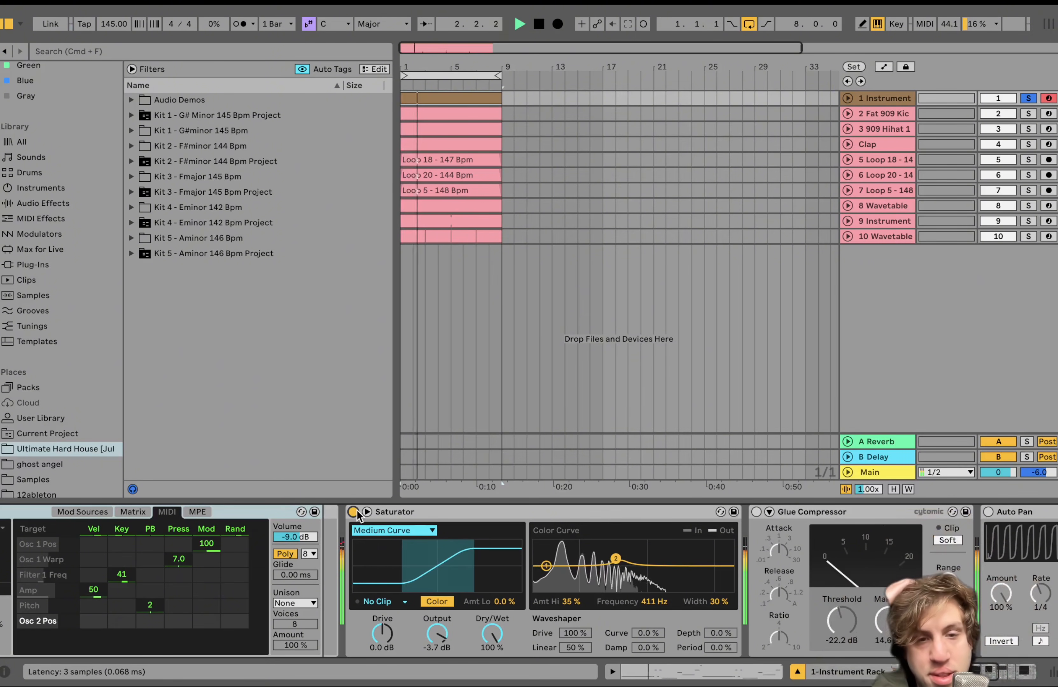
key("space")
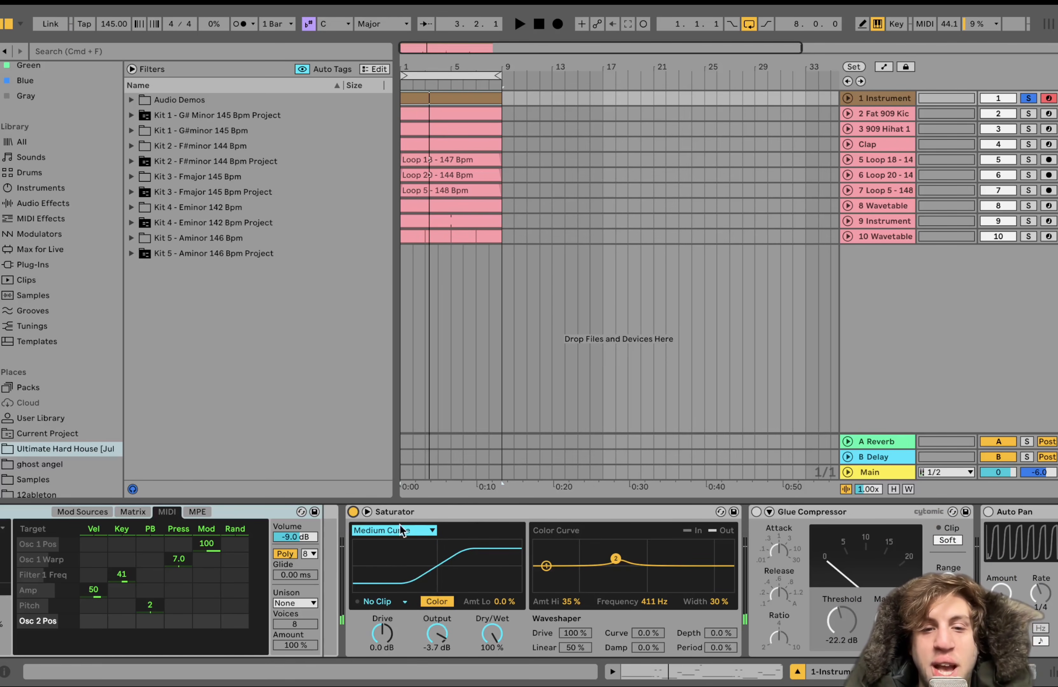
Try shifting the second node of the Saturator's Color Curve during playback, and undo the shift
scroll(414, 568, "right", 3)
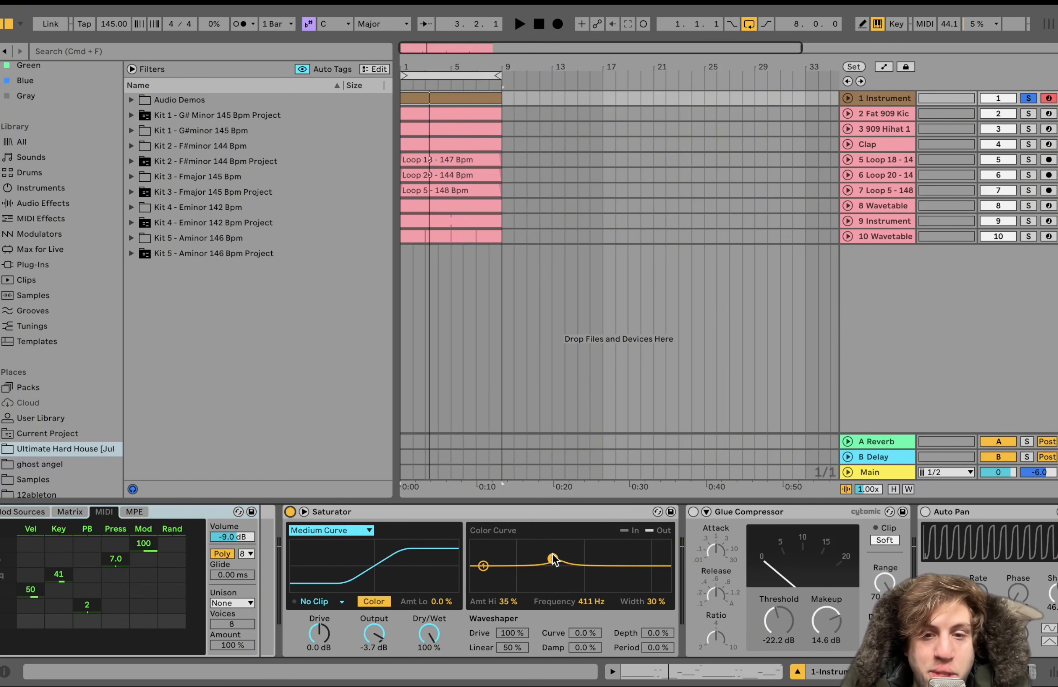
key("space")
mouse_move(552, 559)
left_mouse_down()
mouse_move(509, 555)
mouse_move(615, 549)
mouse_move(530, 544)
mouse_move(546, 563)
left_mouse_up()
key("space")
key("super+z")
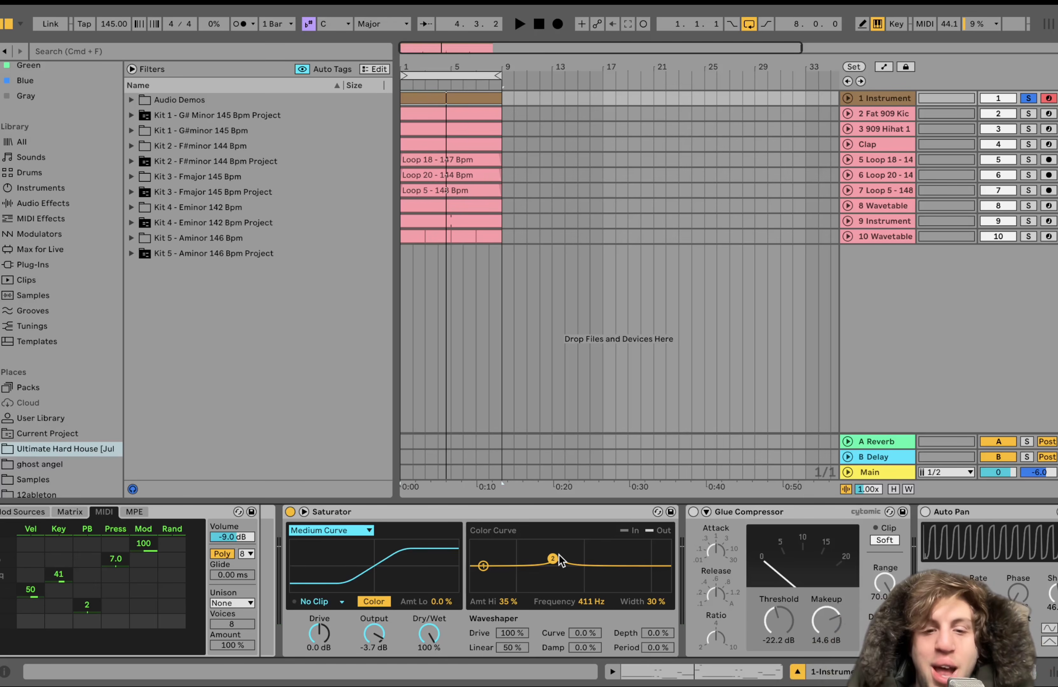
Play the soloed instrument with the Glue Compressor switched on, and bypass the compressor again
scroll(561, 555, "right", 10)
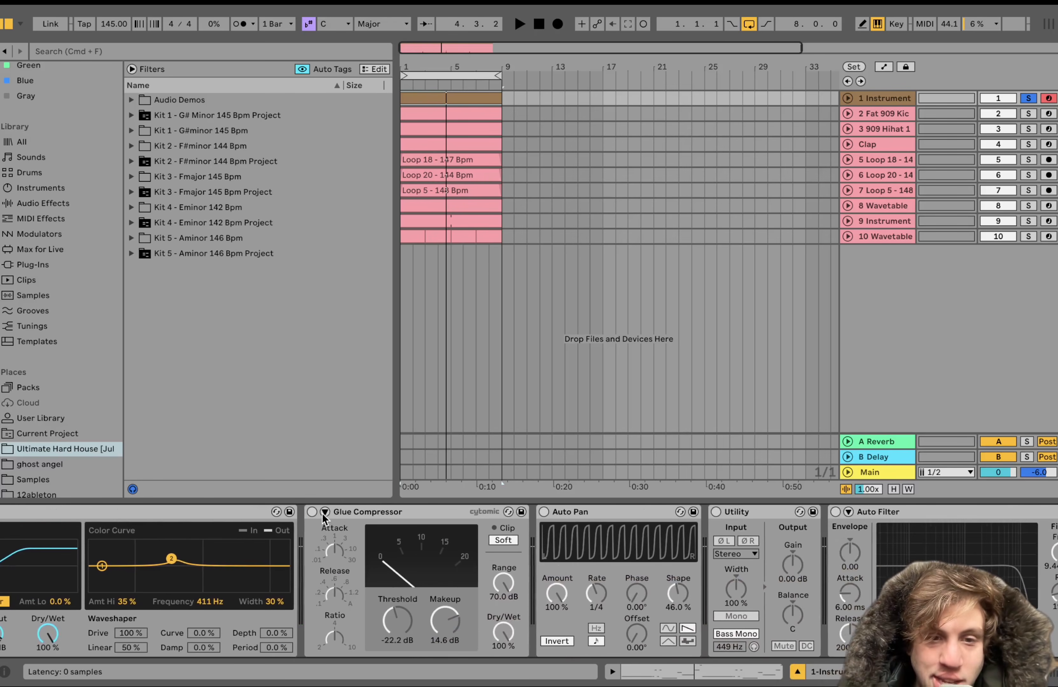
key("space")
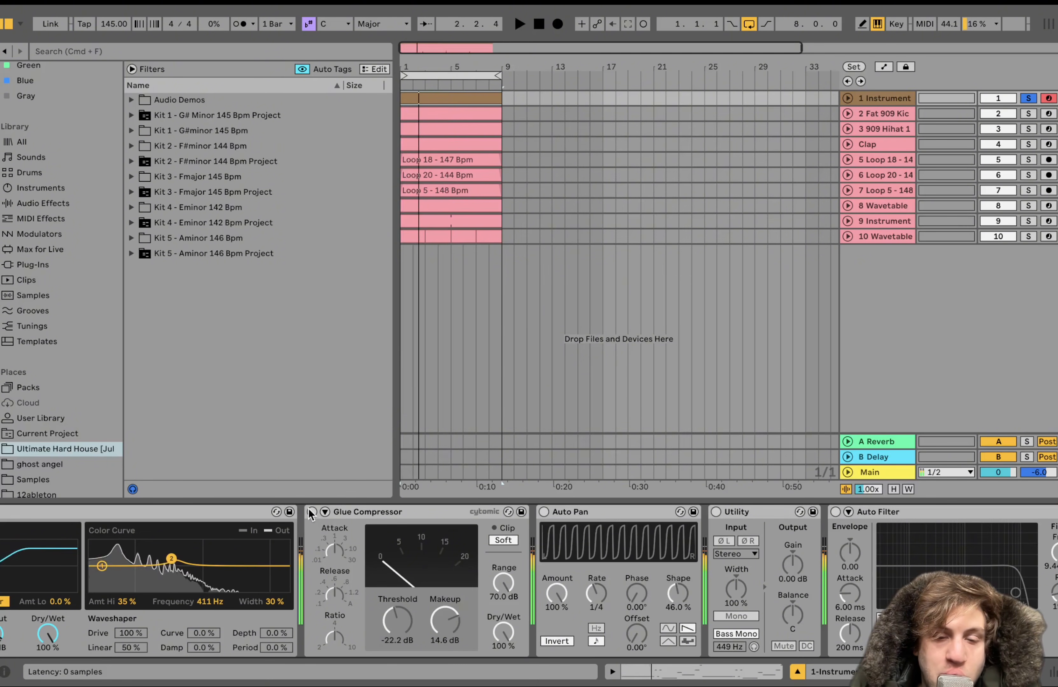
left_click(311, 511)
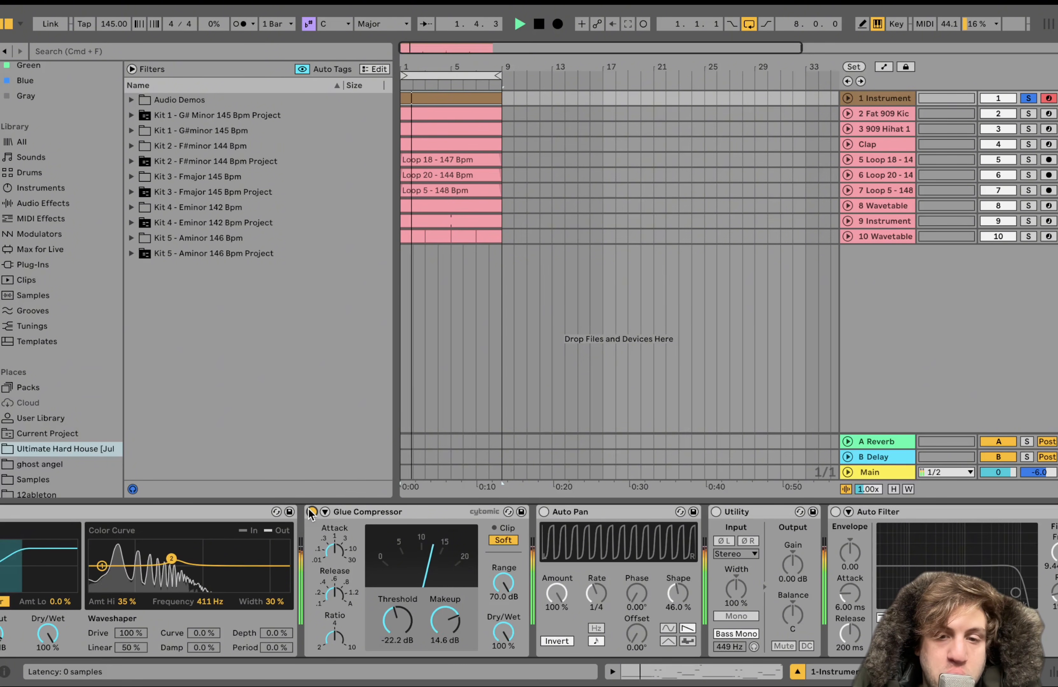
key("space")
left_click(310, 512)
Enable Auto Pan, Utility and Auto Filter, and play the unsoloed instrument in the full mix without the Glue Compressor
left_click(544, 512)
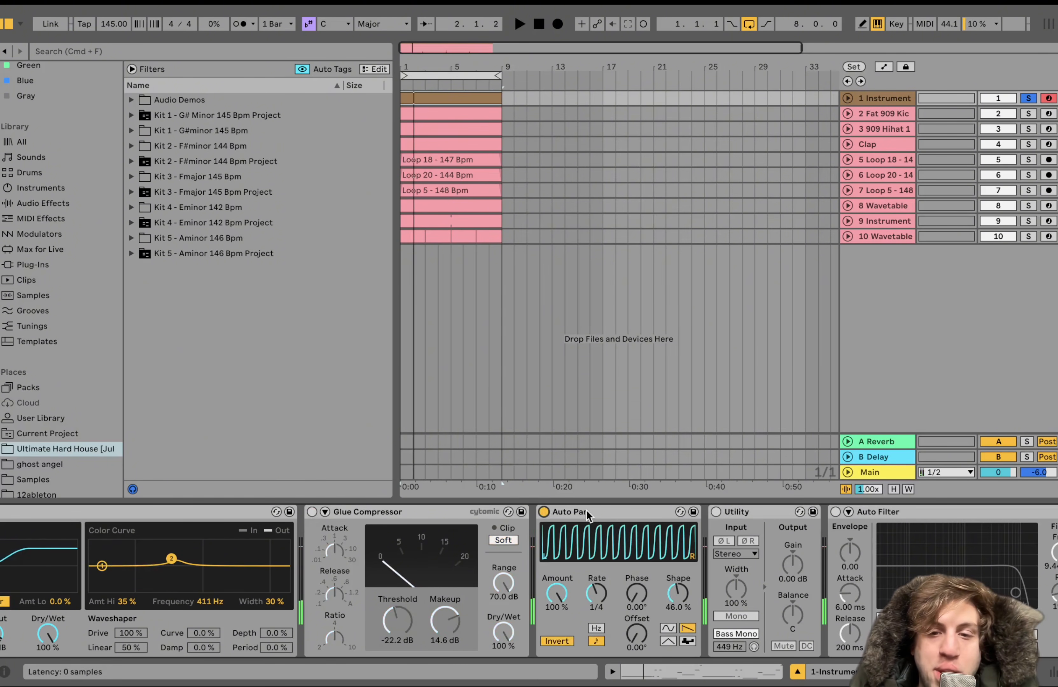
left_click(716, 512)
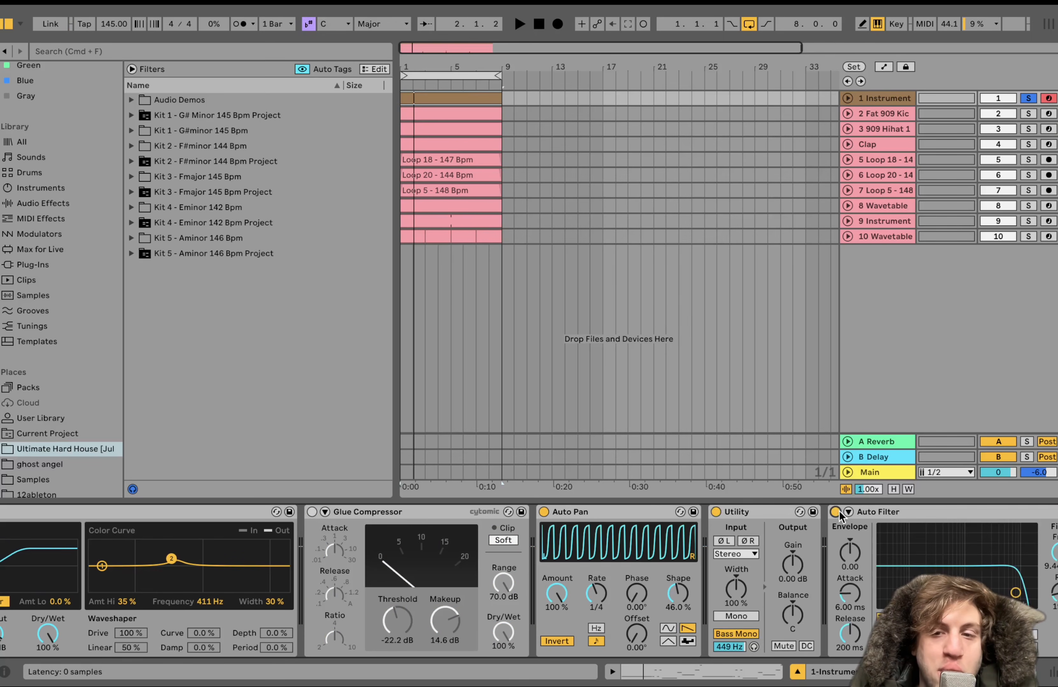
key("space")
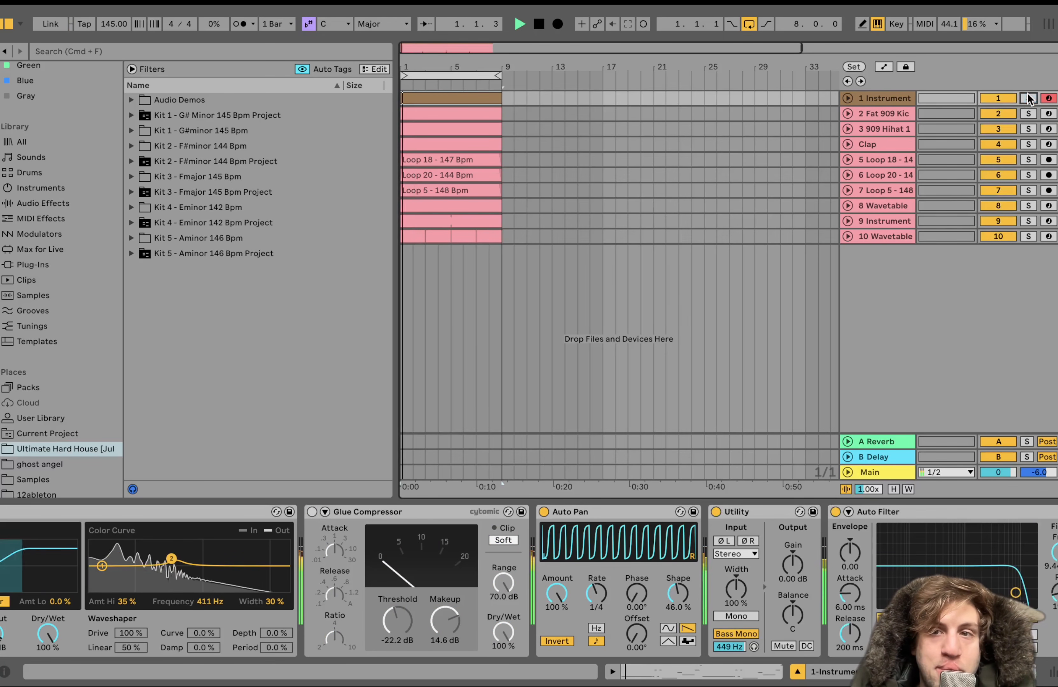
left_click(885, 101)
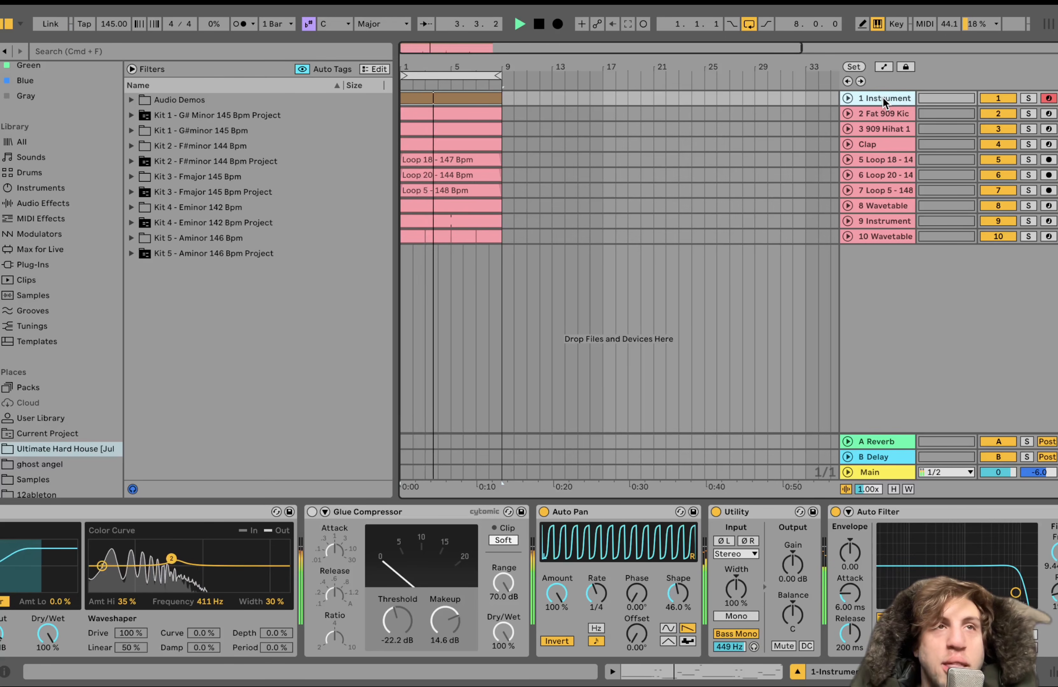
key("space")
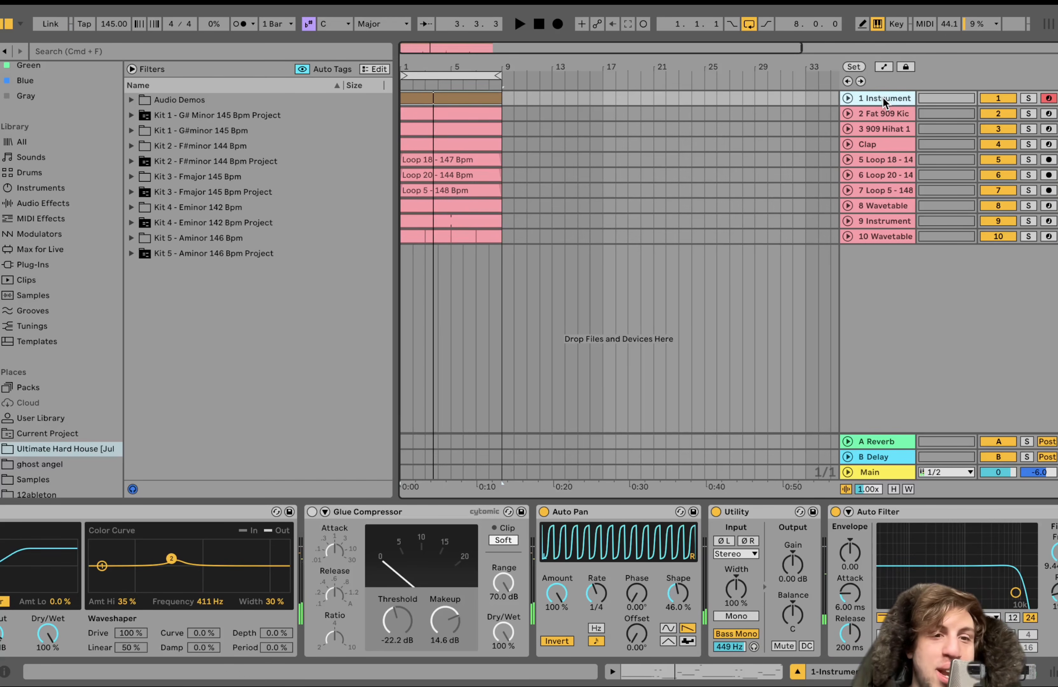
Enable the Glue Compressor and hear it in the full mix, and solo the instrument track to review its effects chain
left_click(312, 512)
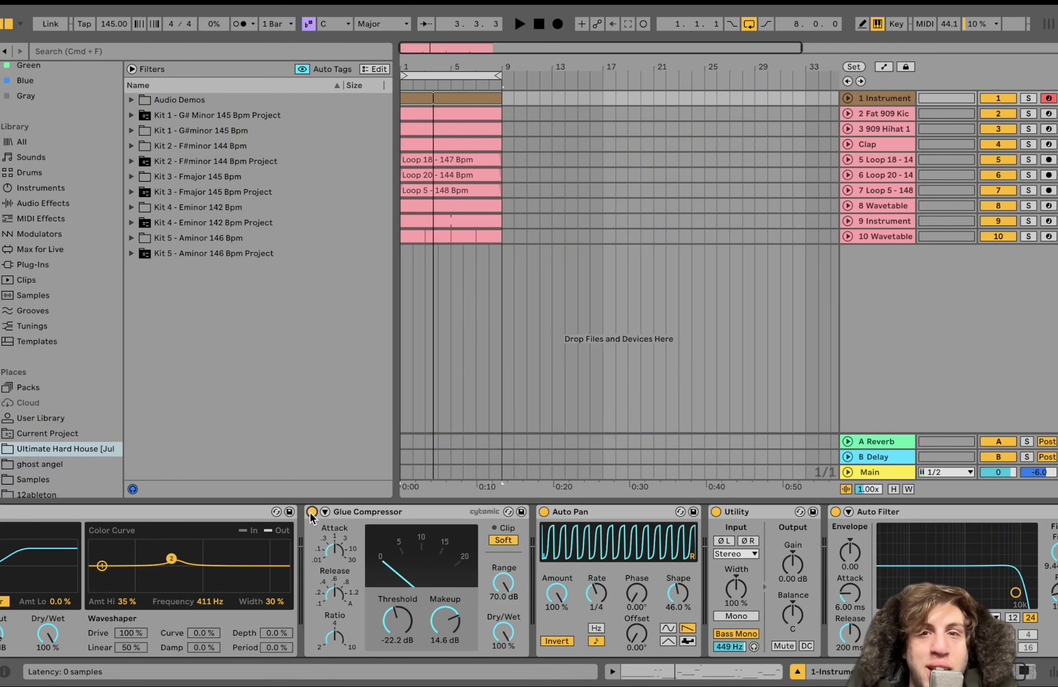
key("space")
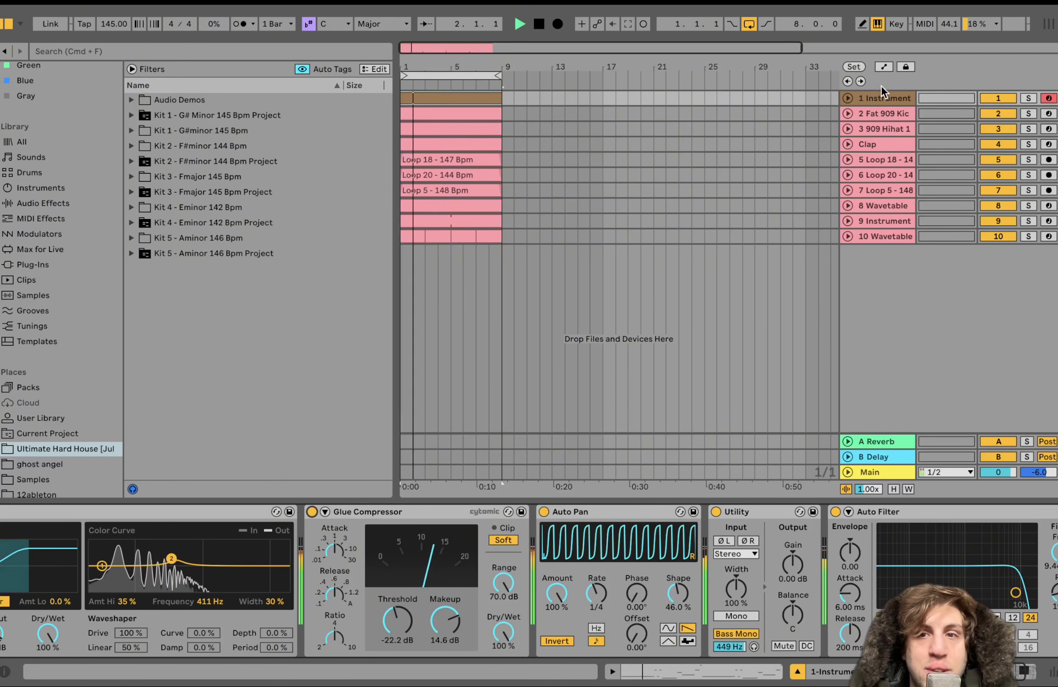
left_click(1028, 98)
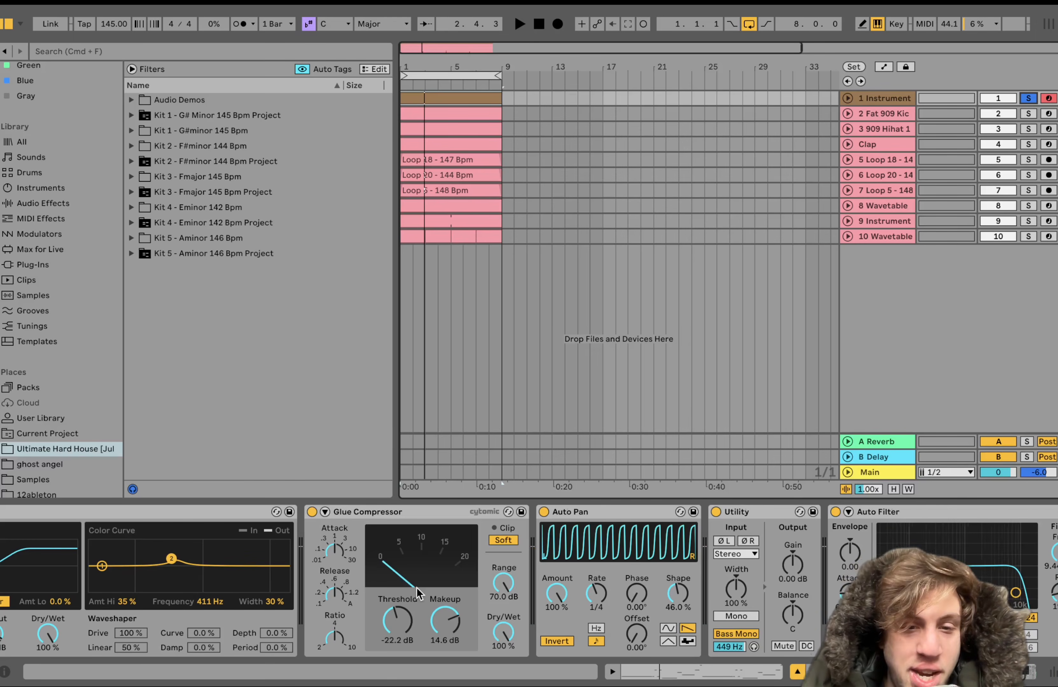
scroll(417, 588, "left", 5)
scroll(417, 588, "left", 10)
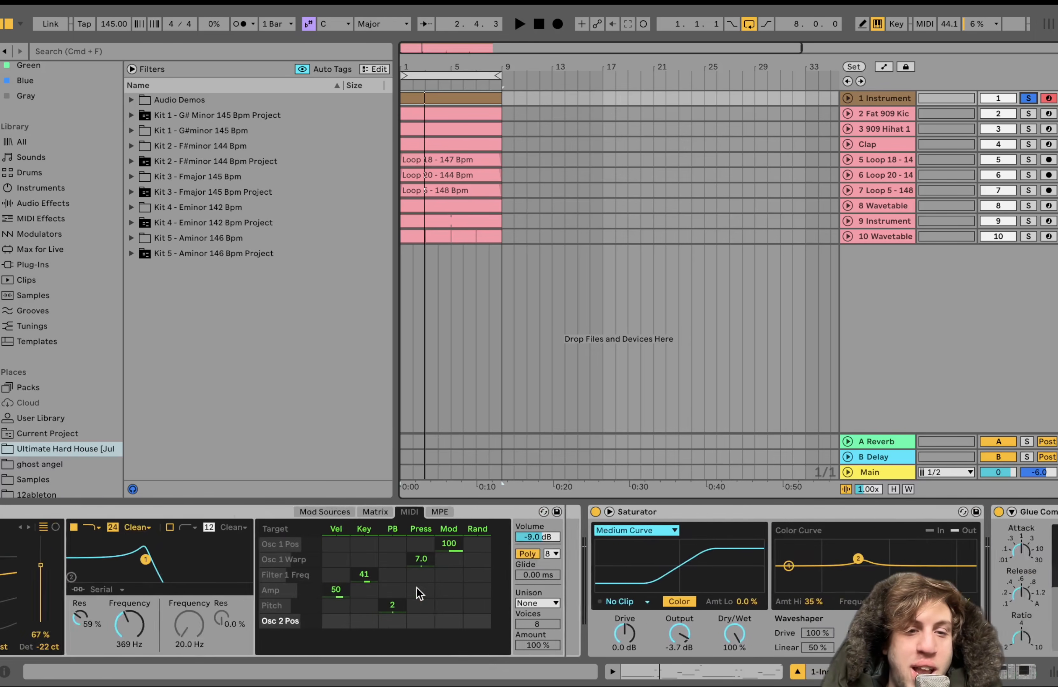
scroll(416, 588, "right", 15)
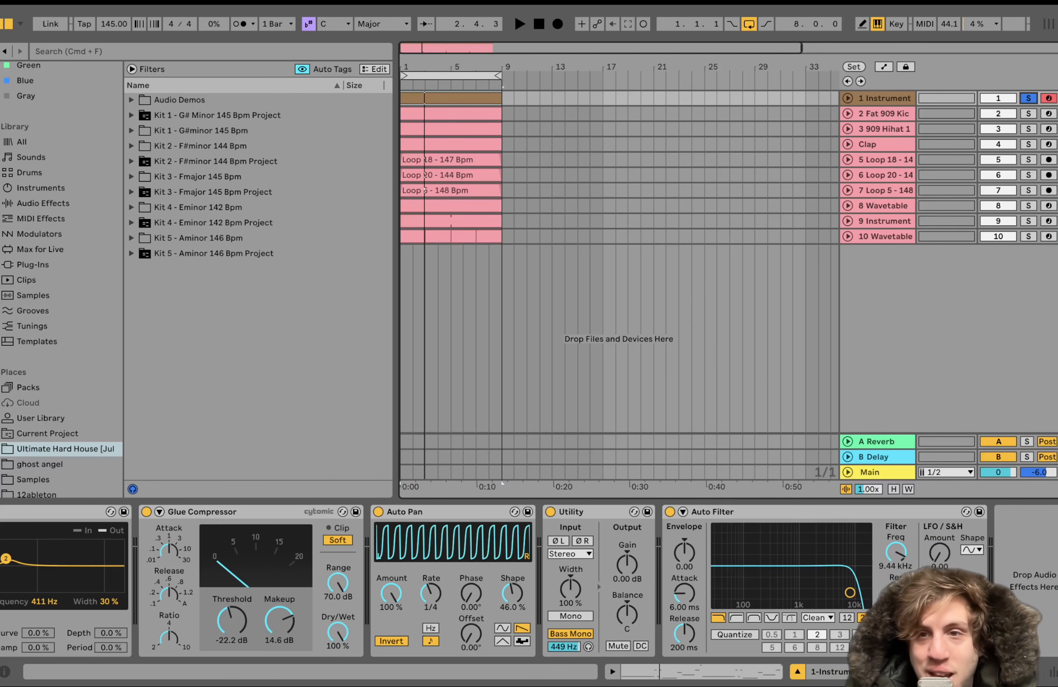
Solo tracks 2 to 7, from Fat 909 Kick through Loop 5, as a group and play the drums together
left_click(886, 117)
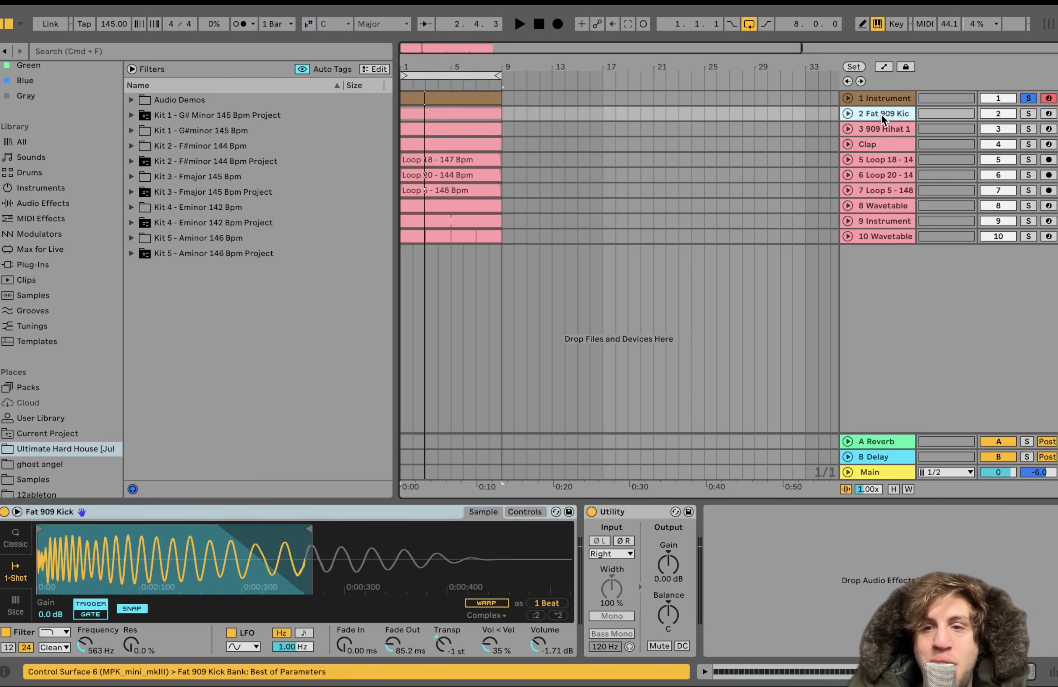
left_click(895, 186, "shift")
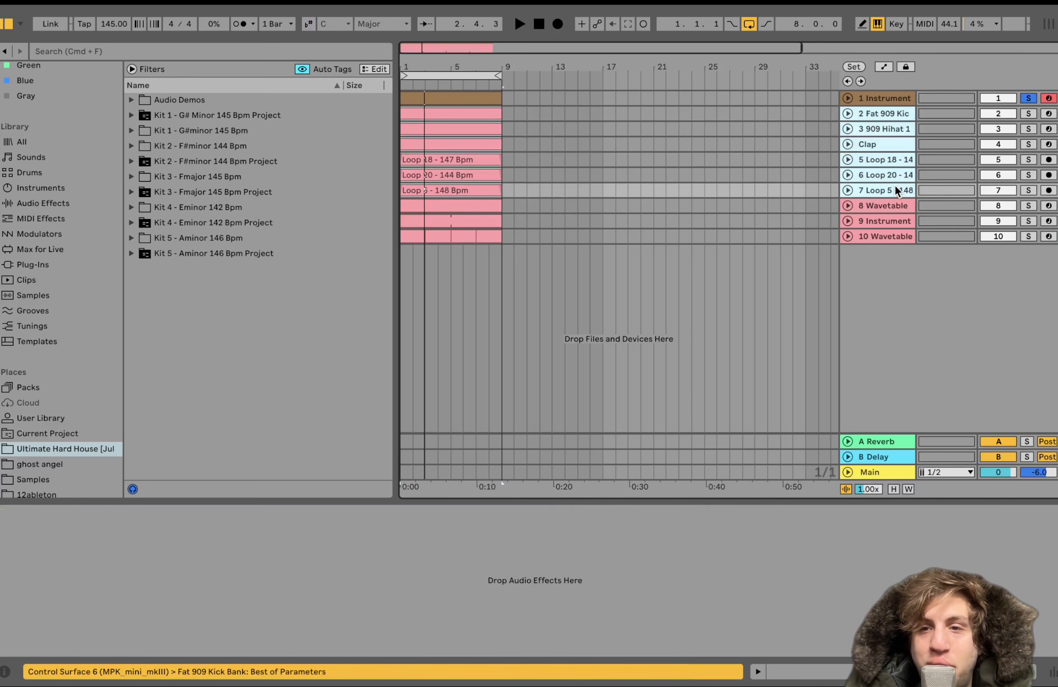
left_click(1028, 190)
key("space")
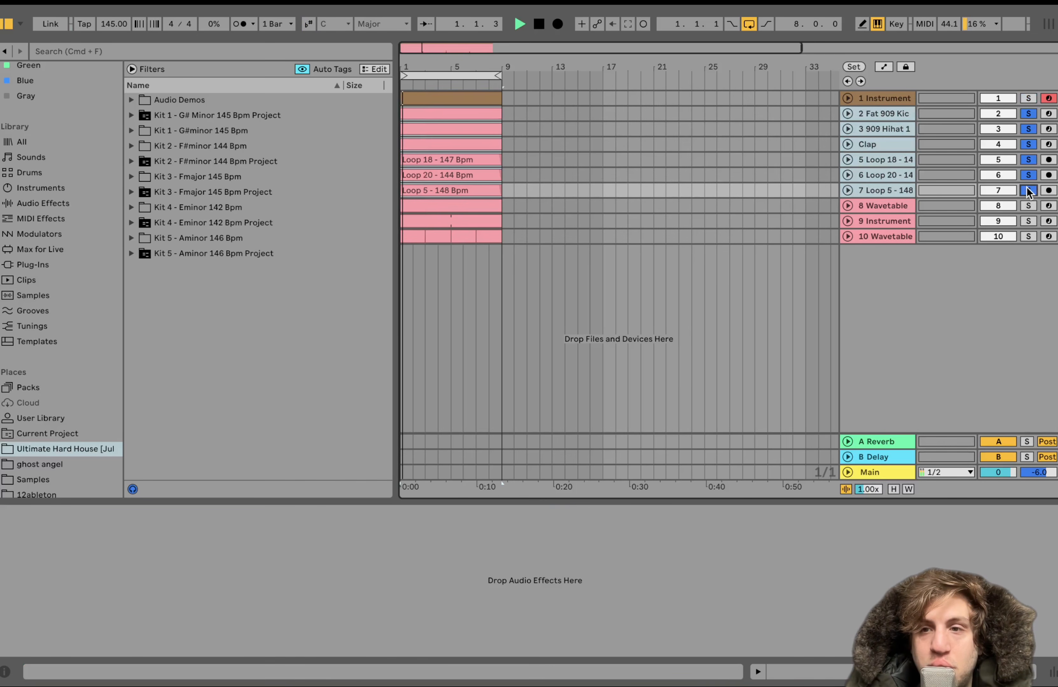
left_click(887, 114)
key("space")
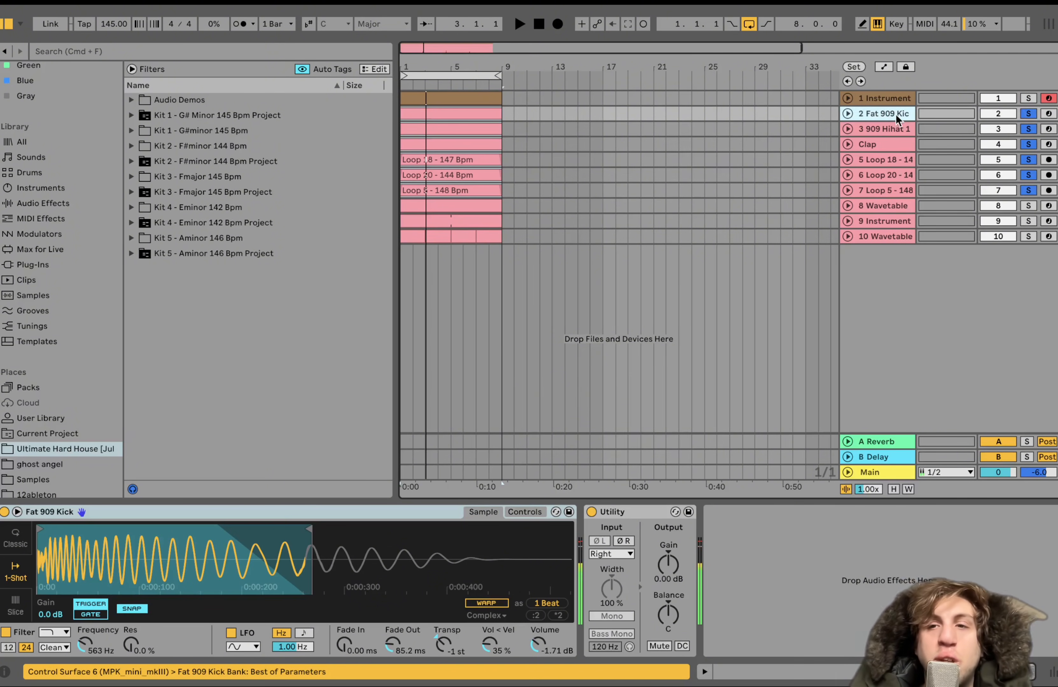
Solo only the Fat 909 Kick, 909 Hihat and Clap tracks, and play them while viewing the kick's sampler
left_click(1029, 113)
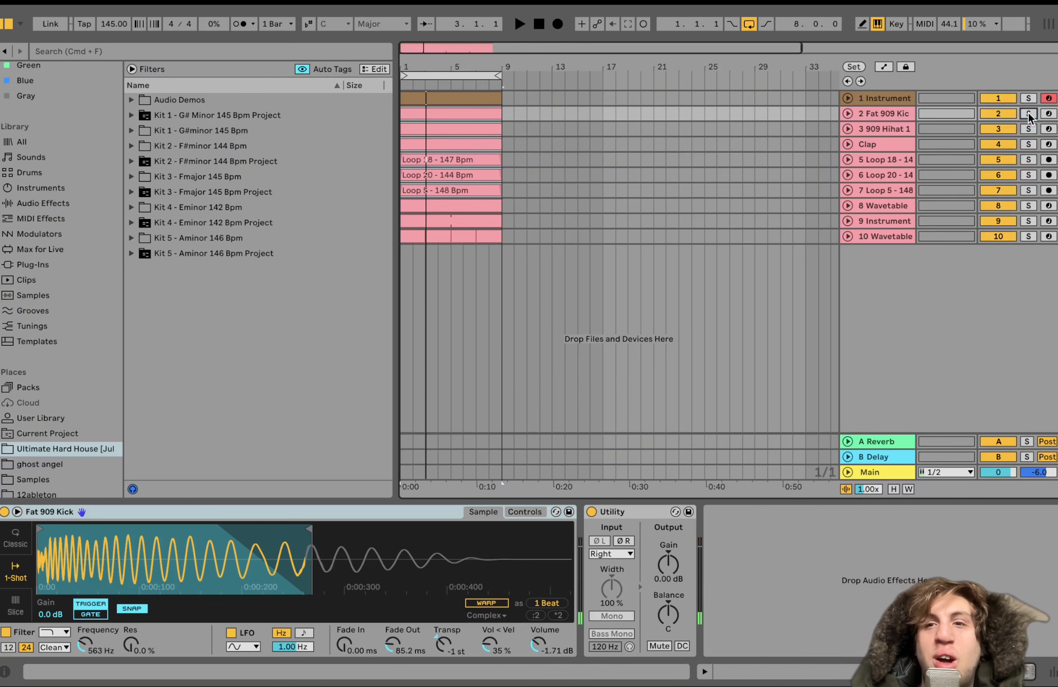
left_click(1029, 129, "super")
left_click(1029, 142, "super")
key("space")
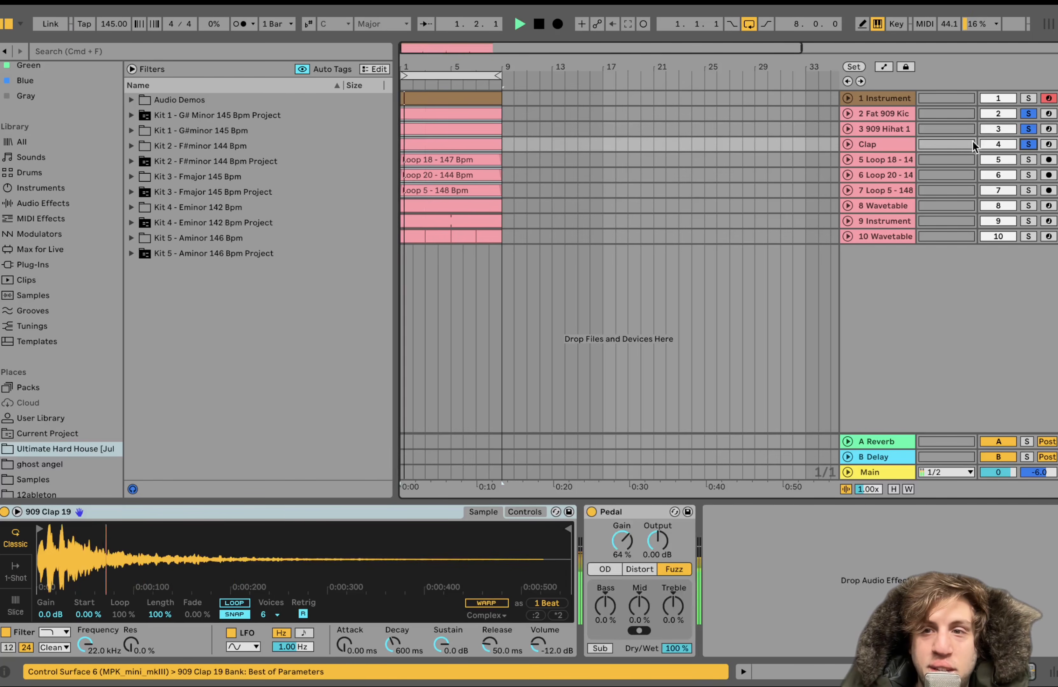
left_click(886, 129)
left_click(884, 115)
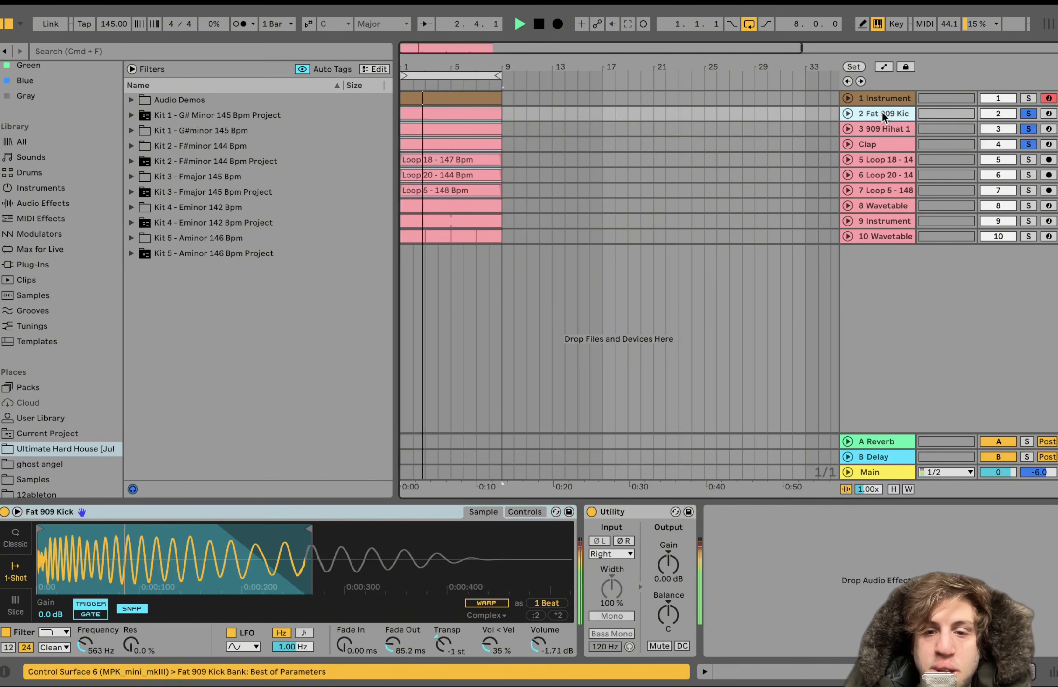
key("space")
Audition the Fat 909 Kick and 909 Hihat tracks one at a time in solo, and play the unsoloed mix
left_click(1028, 114)
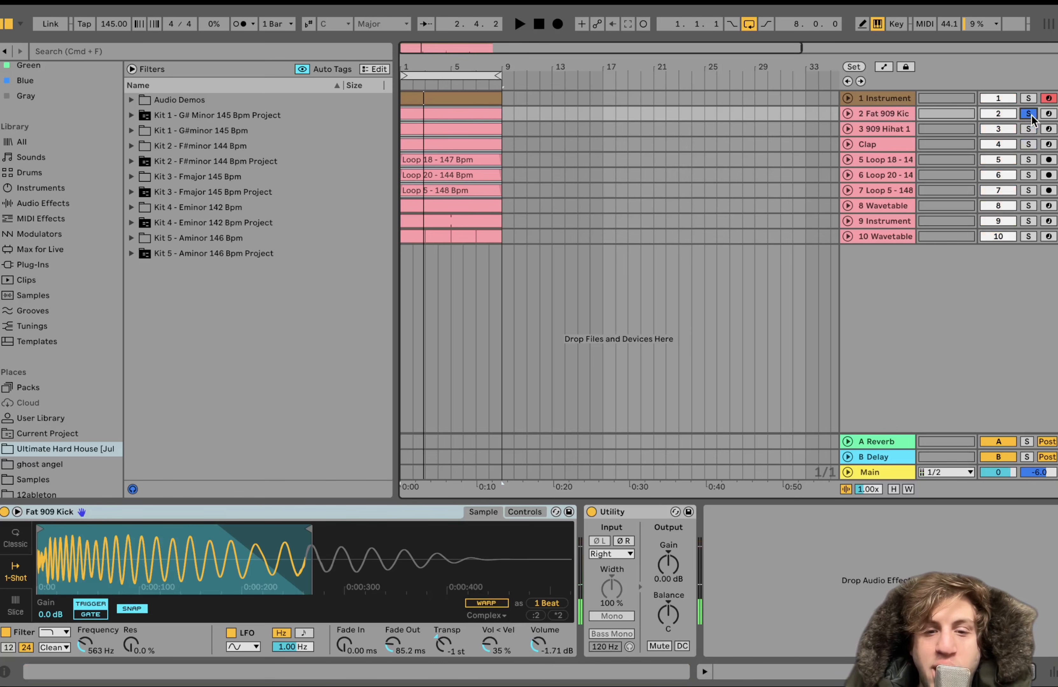
key("space")
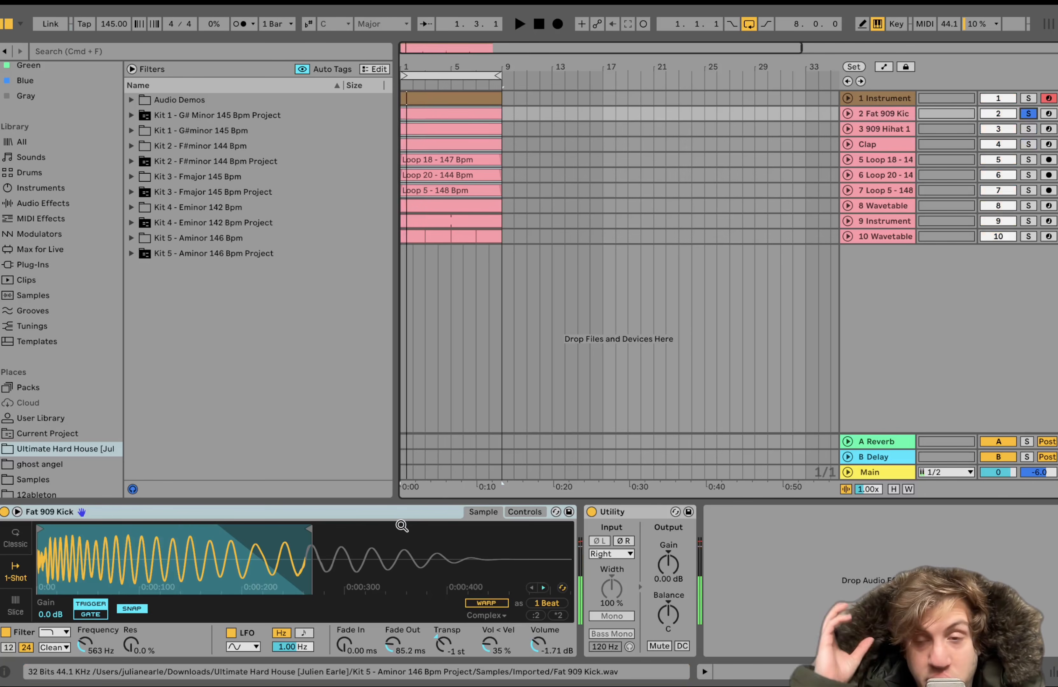
left_click(896, 133)
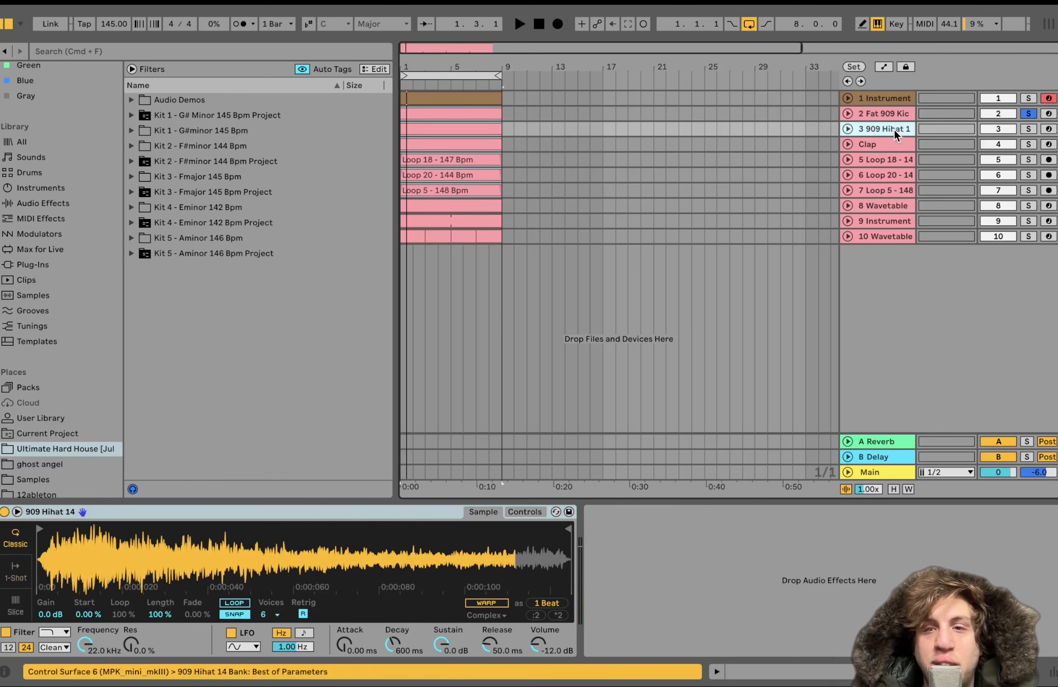
left_click(1030, 129)
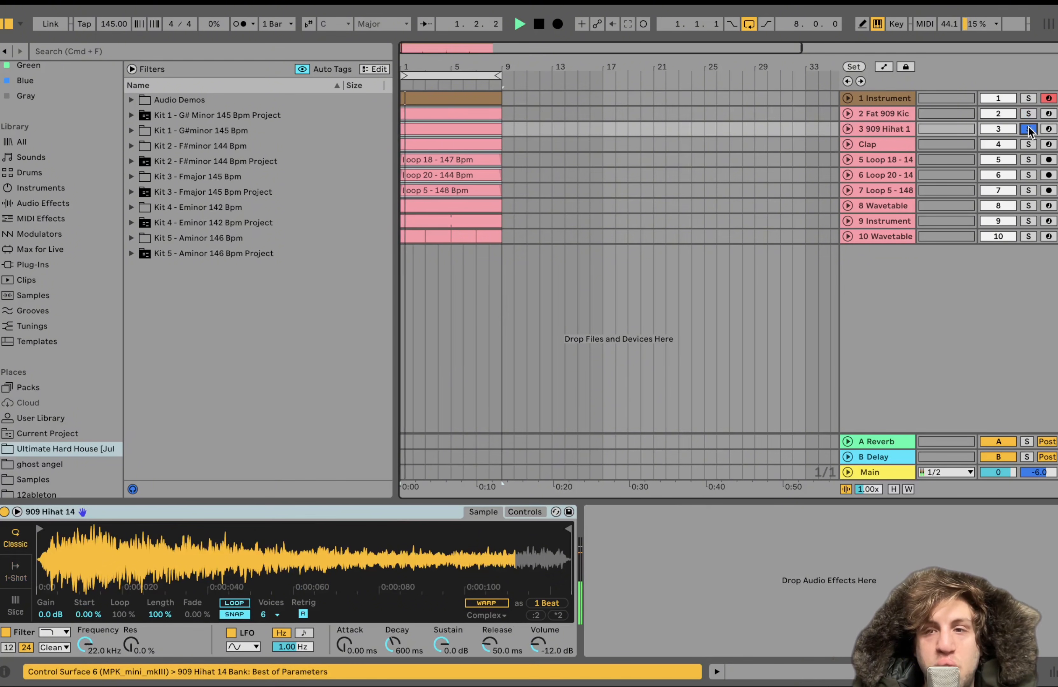
left_click(1029, 129)
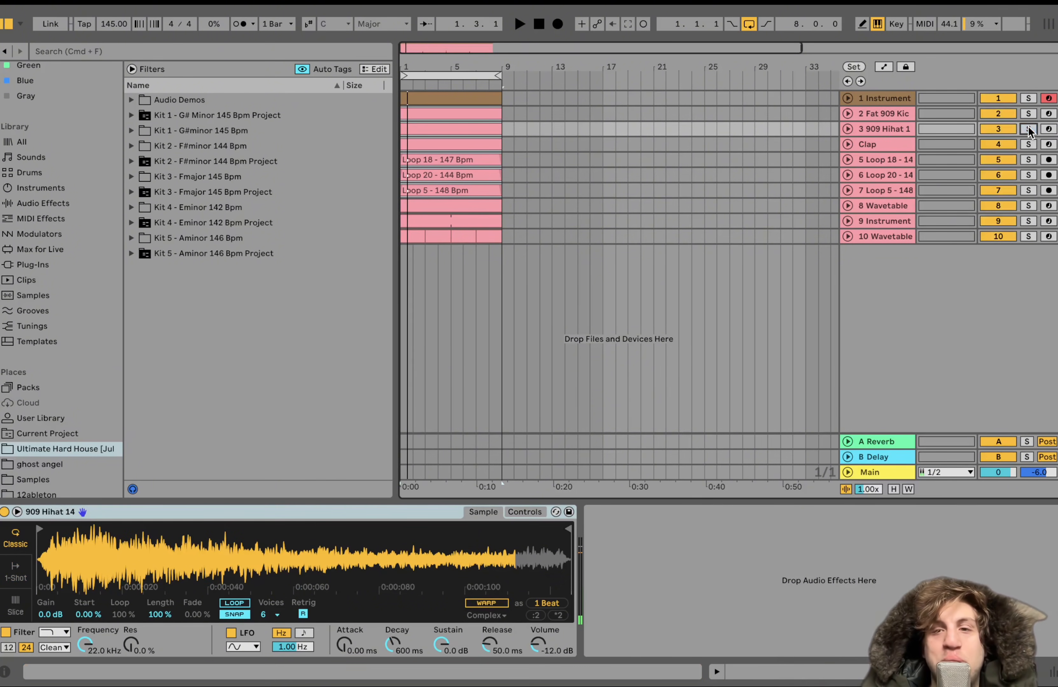
key("space")
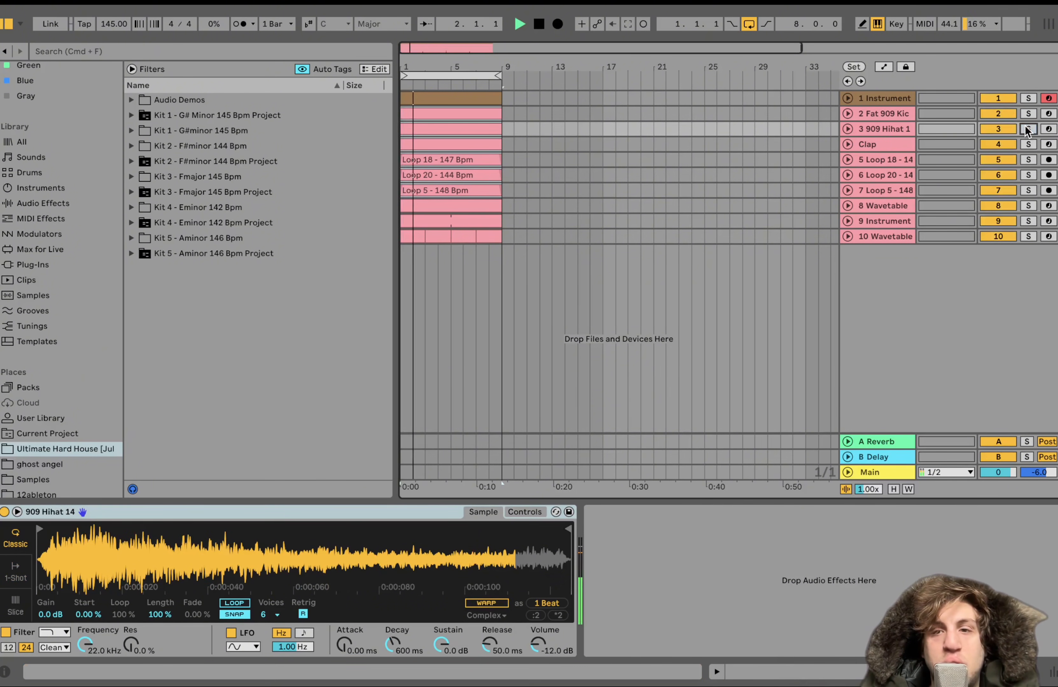
key("space")
Solo the Clap track and compare its sound with the Pedal bypassed and switched back on during playback
left_click(1027, 146)
key("space")
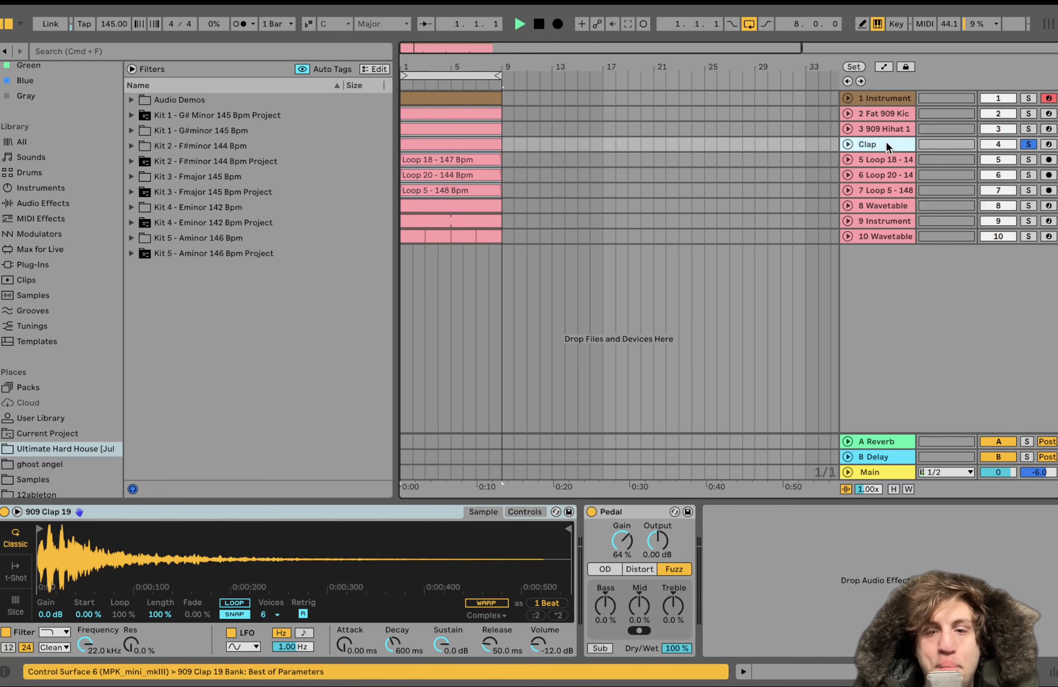
left_click(591, 512)
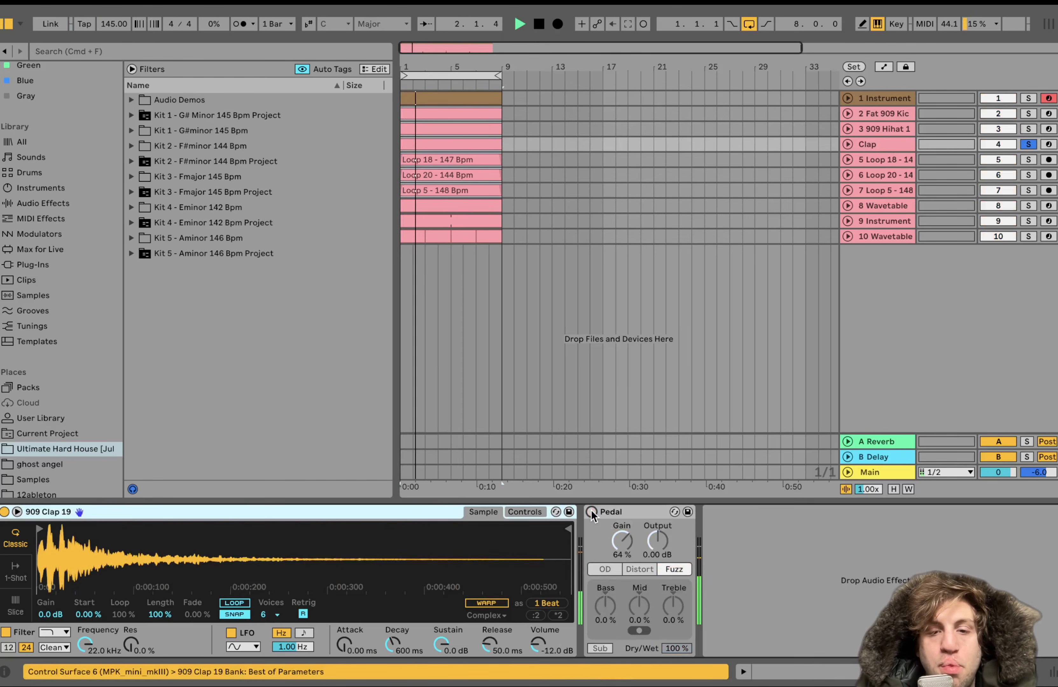
left_click(592, 512)
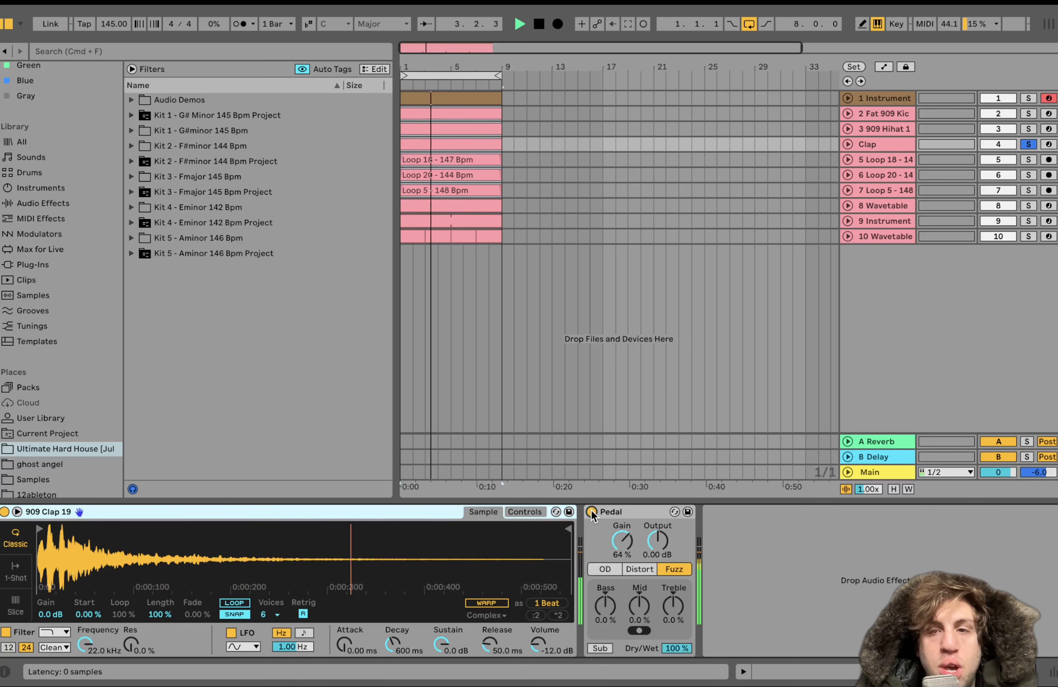
Select the kick, hihat and clap tracks together, solo all three and play the combined pattern
left_click(883, 113)
left_click(1022, 112)
key("space")
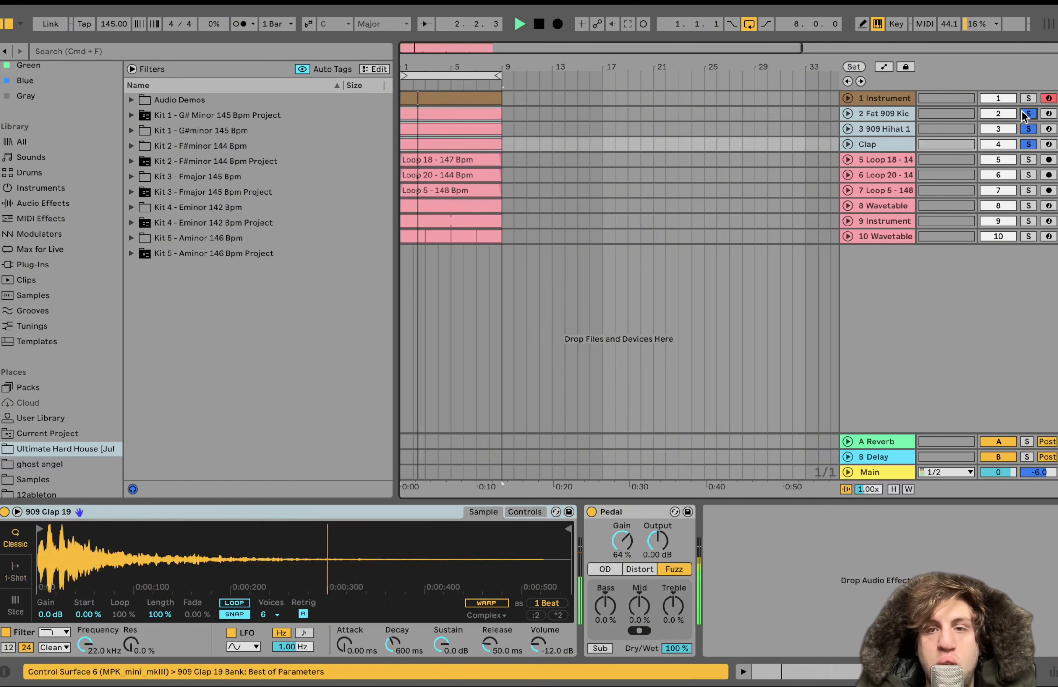
key("space")
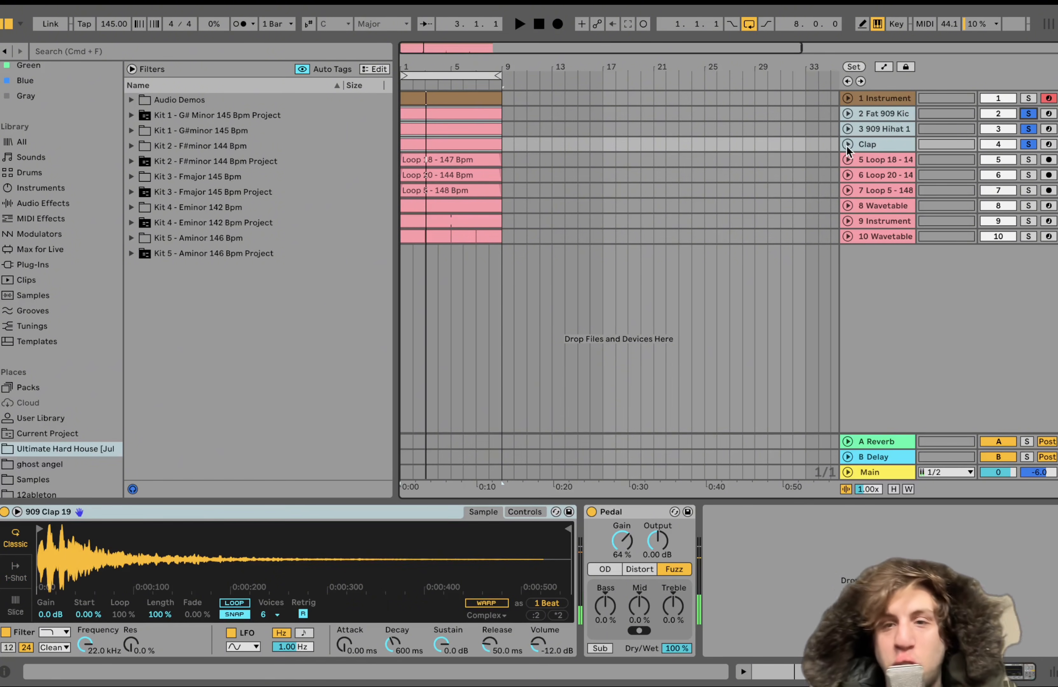
Audition the Loop 18, Loop 20 and Loop 5 tracks one at a time in solo during playback
left_click(884, 160)
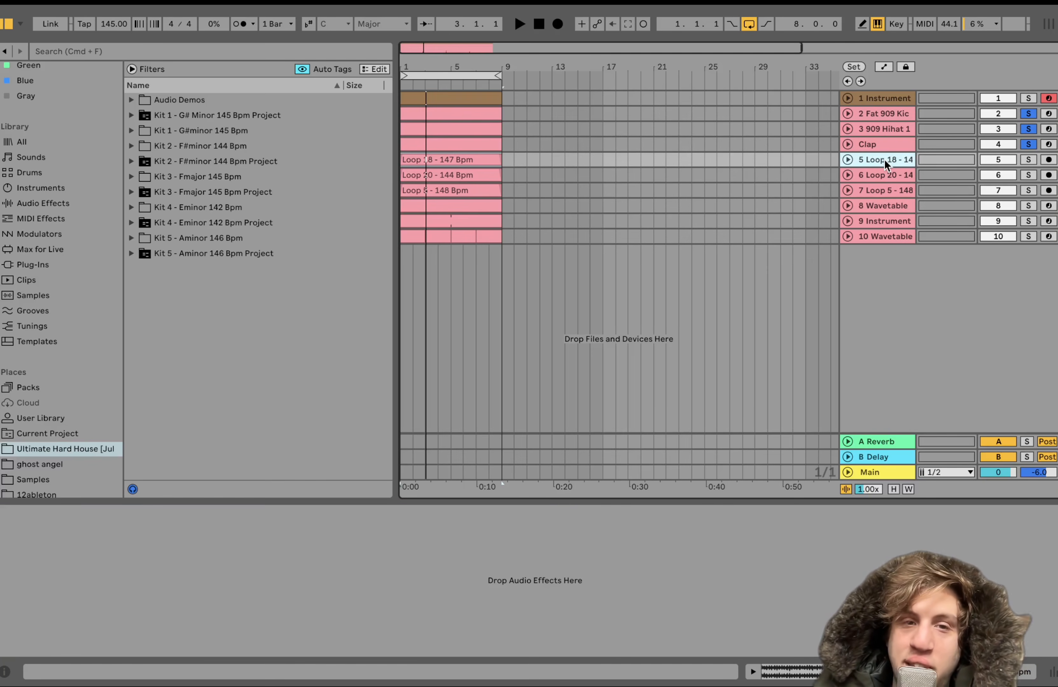
left_click(1028, 159)
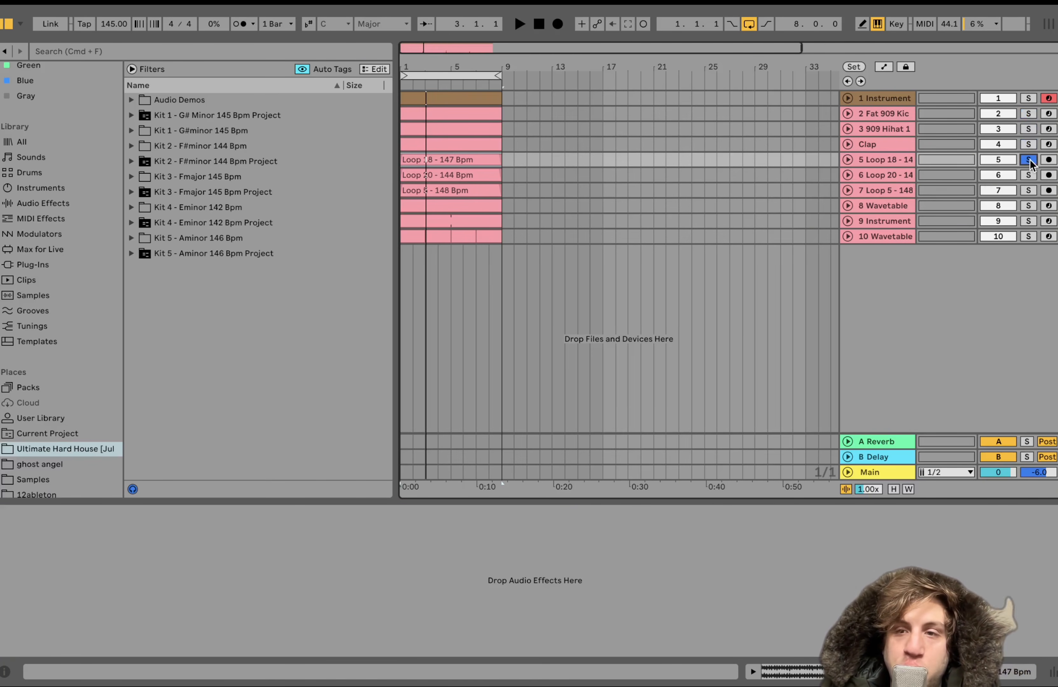
key("space")
left_click(1028, 174)
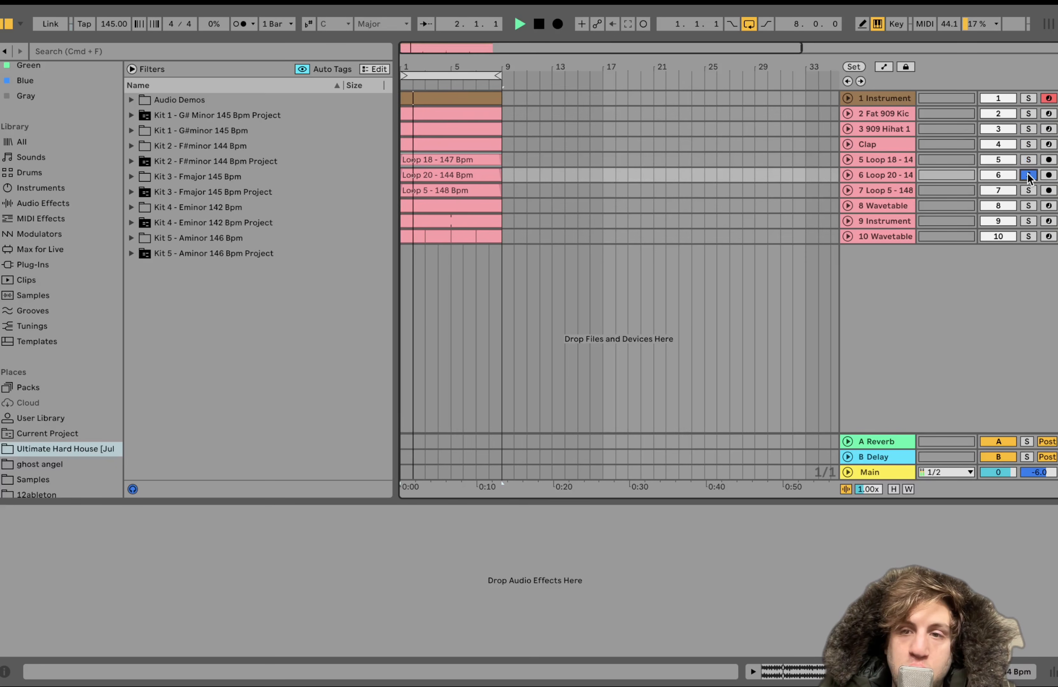
left_click(1028, 190)
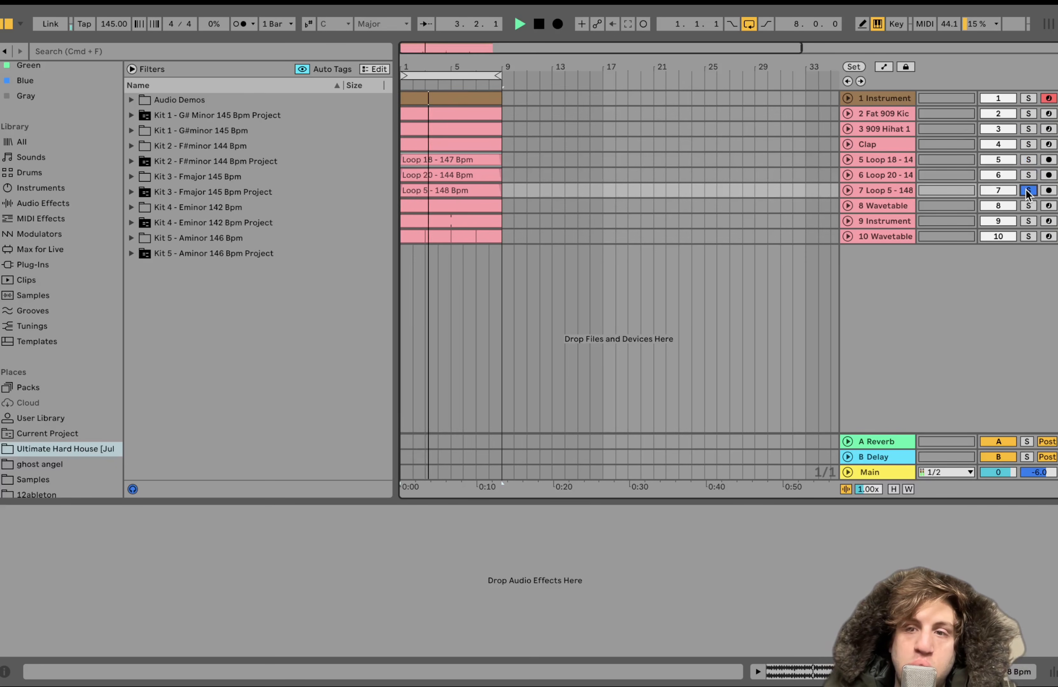
left_click(902, 189)
key("space")
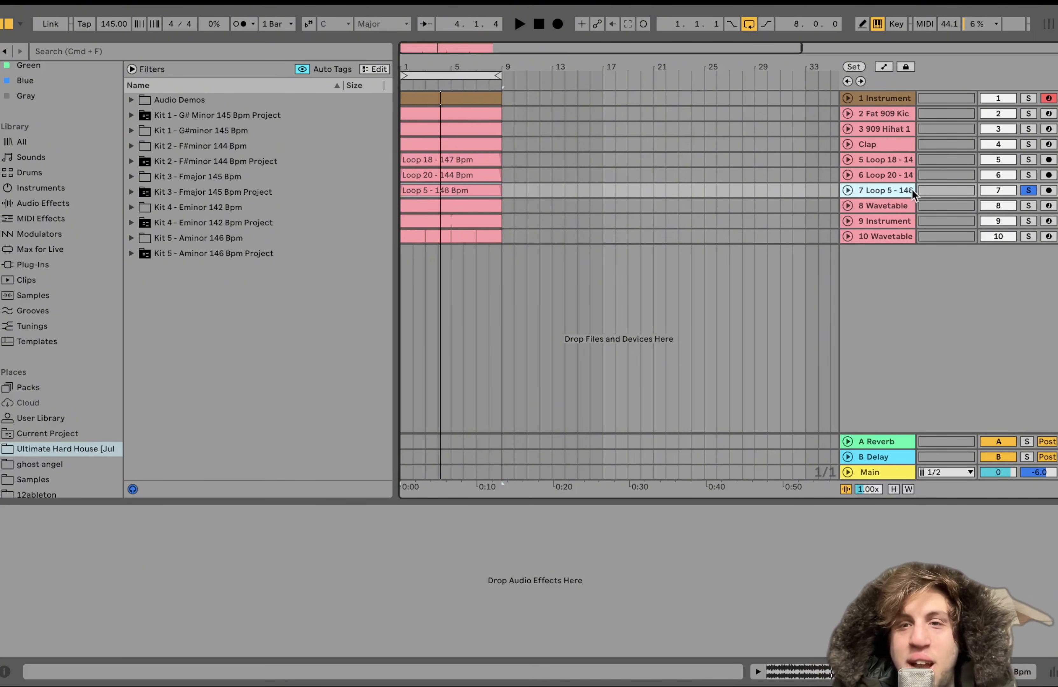
Select the Fat 909 Kick, 909 Hihat and Clap tracks together, solo all three and play them without the loops
left_click(887, 115)
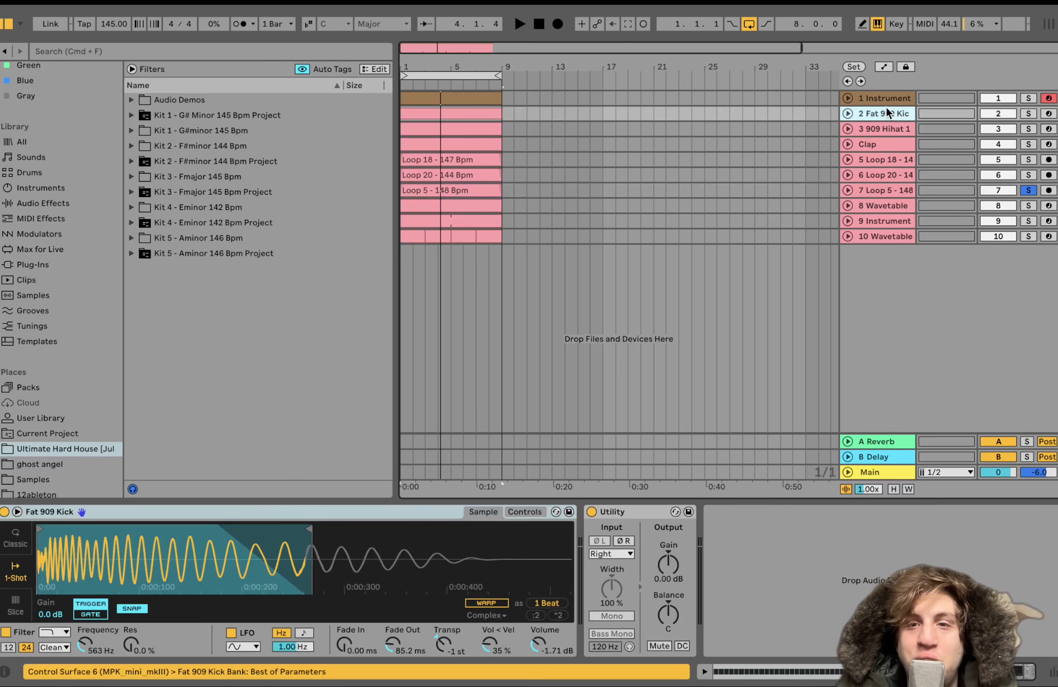
left_click(880, 147)
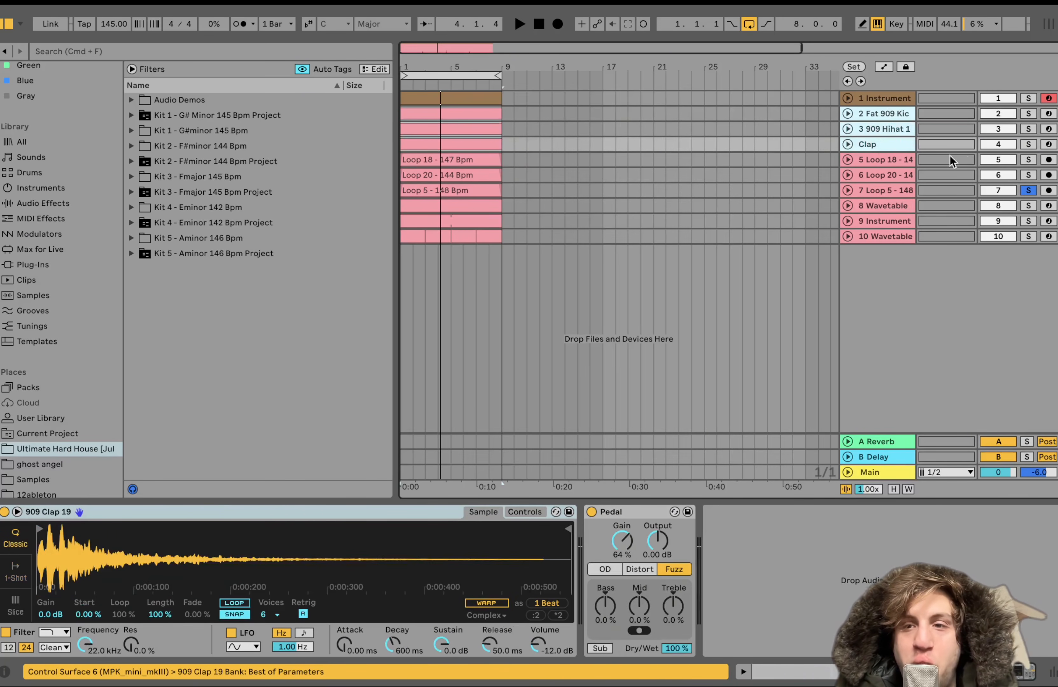
left_click(1027, 145)
key("space")
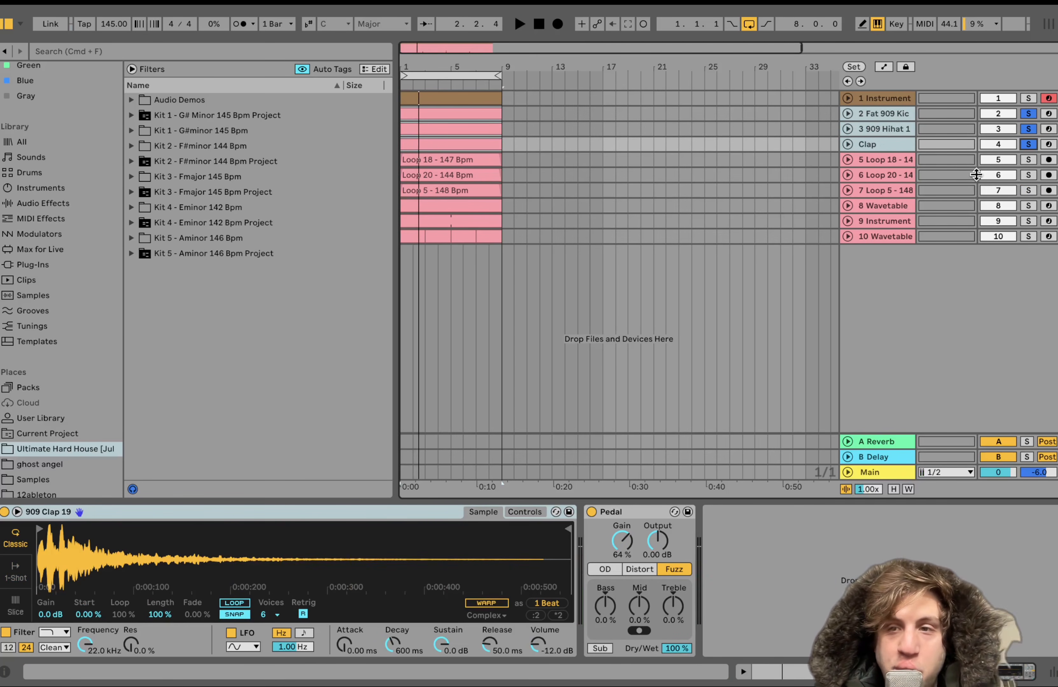
Add Loop 20, Loop 5 and Loop 18 to the soloed drums one after another, playing the growing groove
left_click(1023, 175)
key("space")
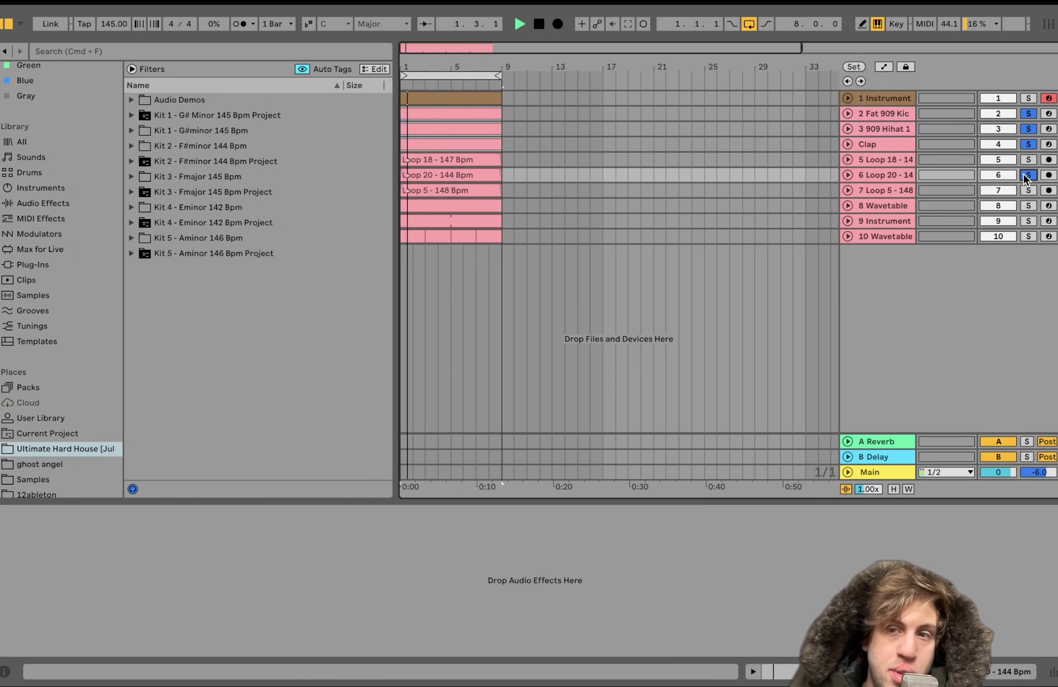
key("space")
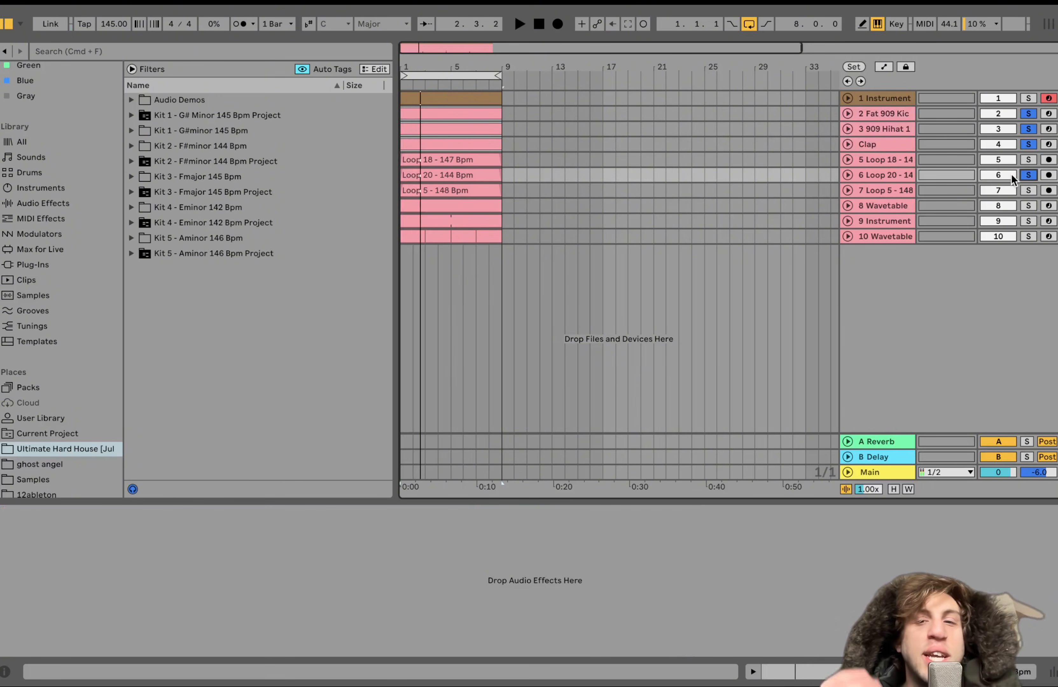
left_click(1029, 190)
key("space")
left_click(1029, 159)
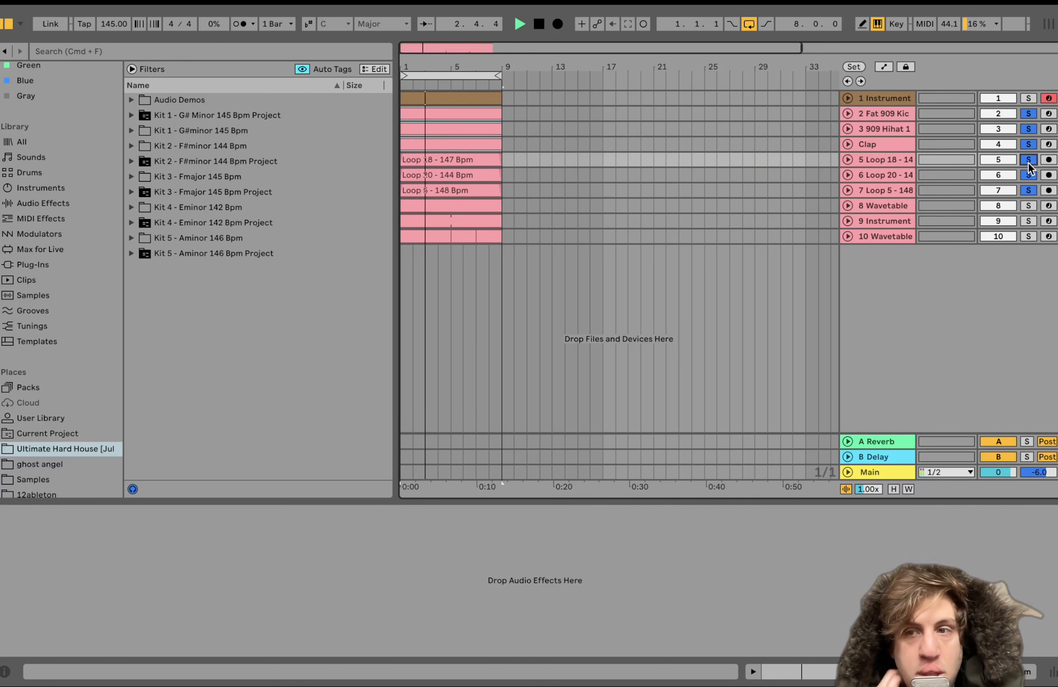
key("space")
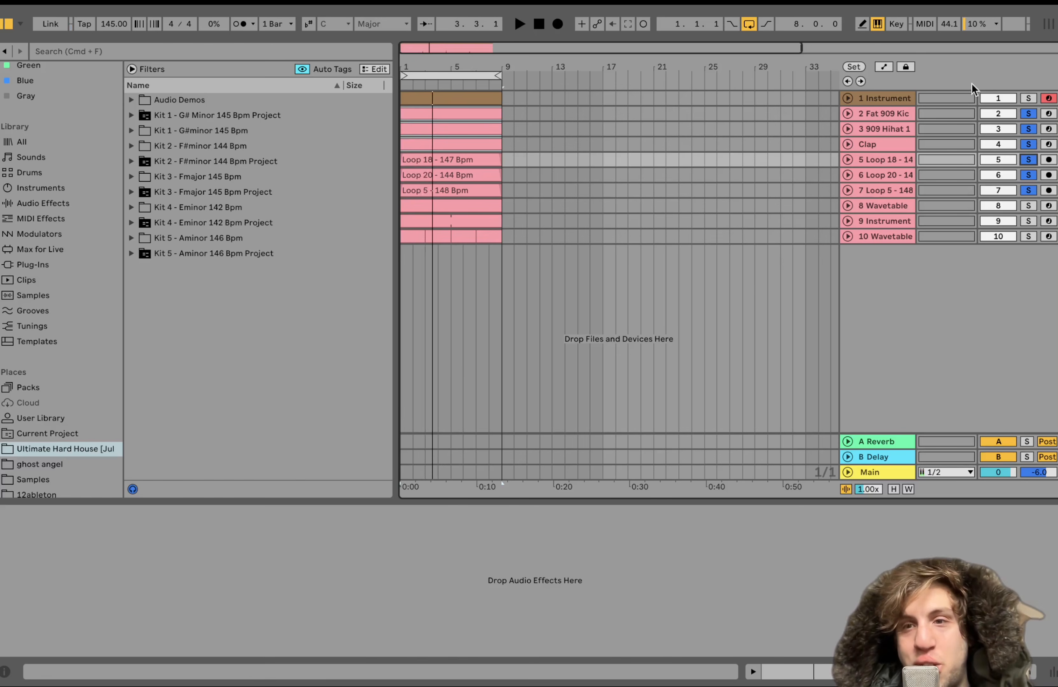
Clear all solos and play the mix with Loop 20 and Loop 5 deactivated, switching off Loop 18 and reactivating Loop 20 during playback
left_click(877, 163)
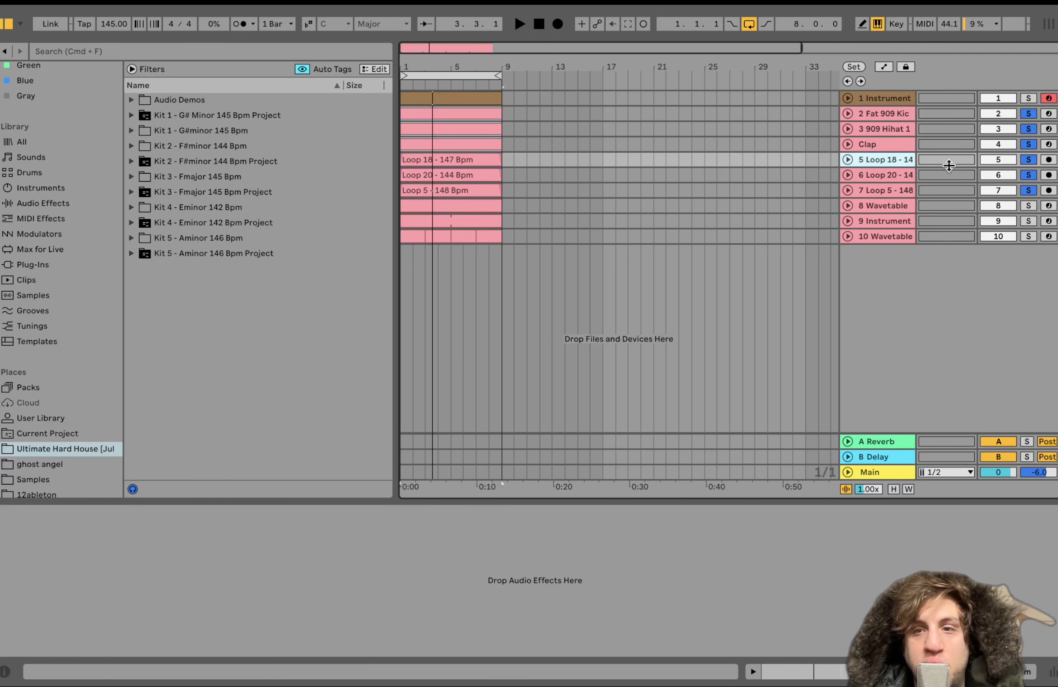
left_click(1026, 159)
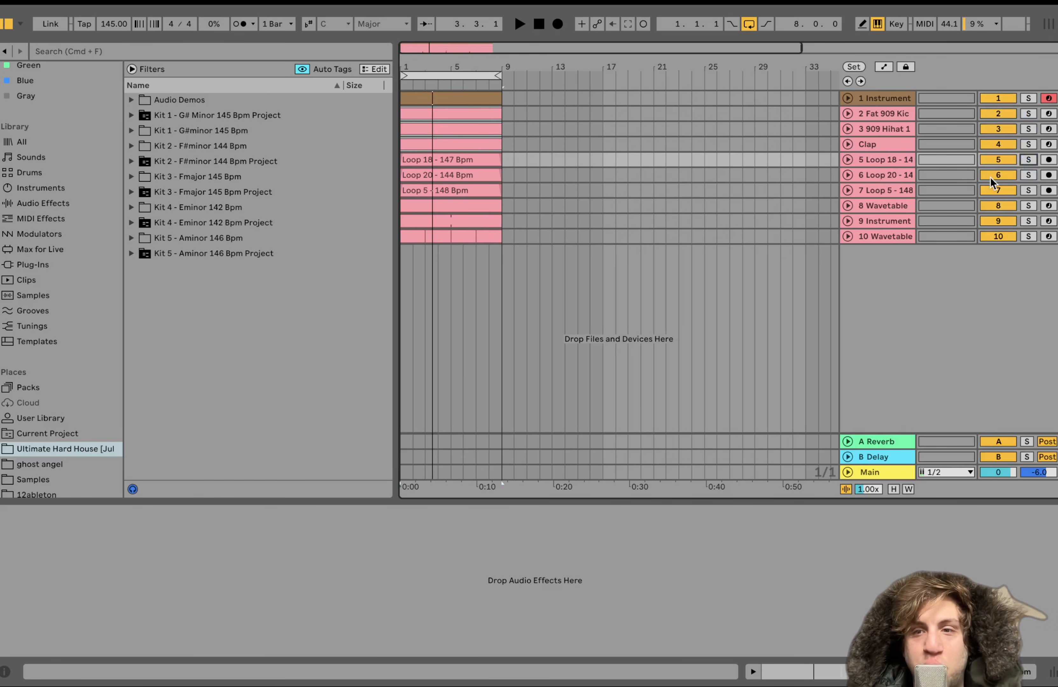
left_click(991, 190)
key("space")
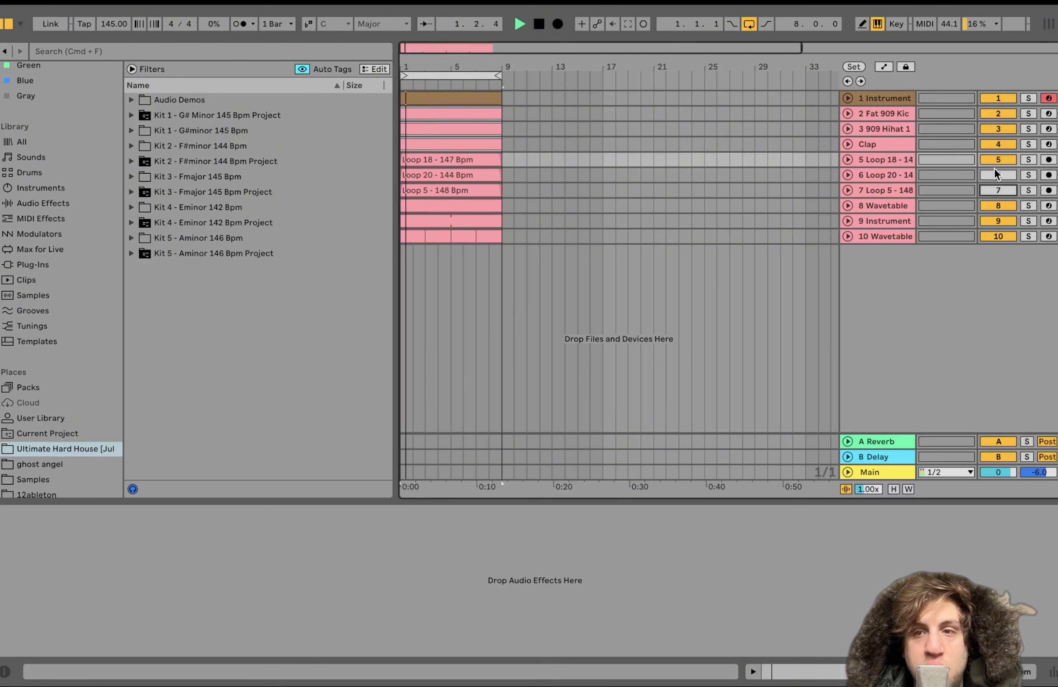
left_click(994, 161)
left_click(994, 175)
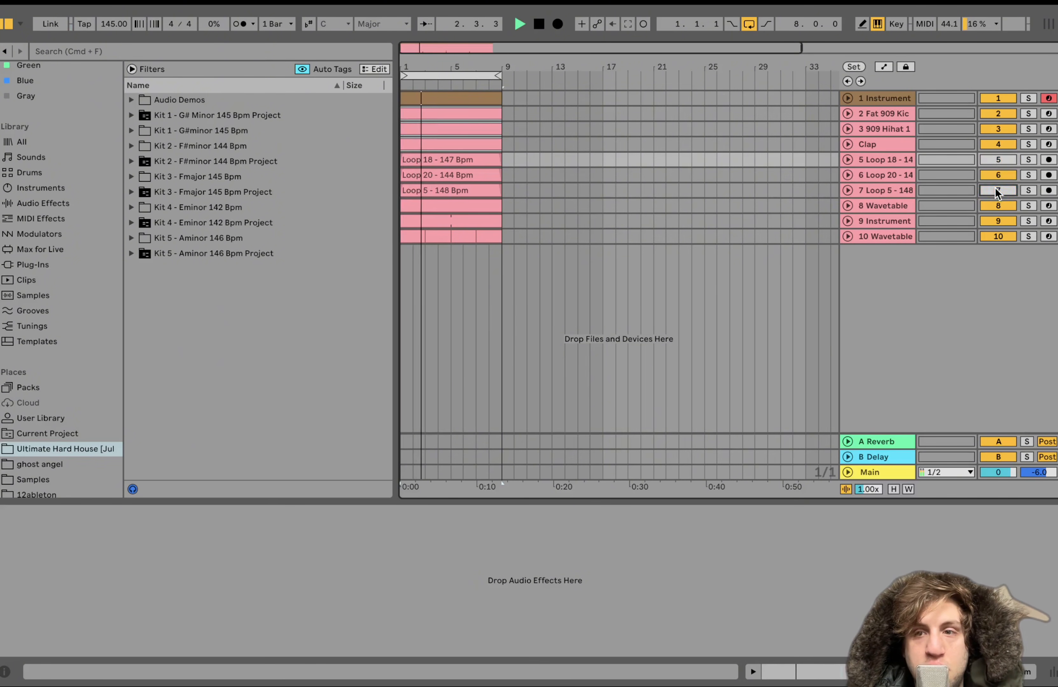
Reactivate all three loop tracks and play the full mix again, ending with the Loop 18 track selected
left_click(995, 189)
left_click(995, 174)
key("space")
left_click(995, 175)
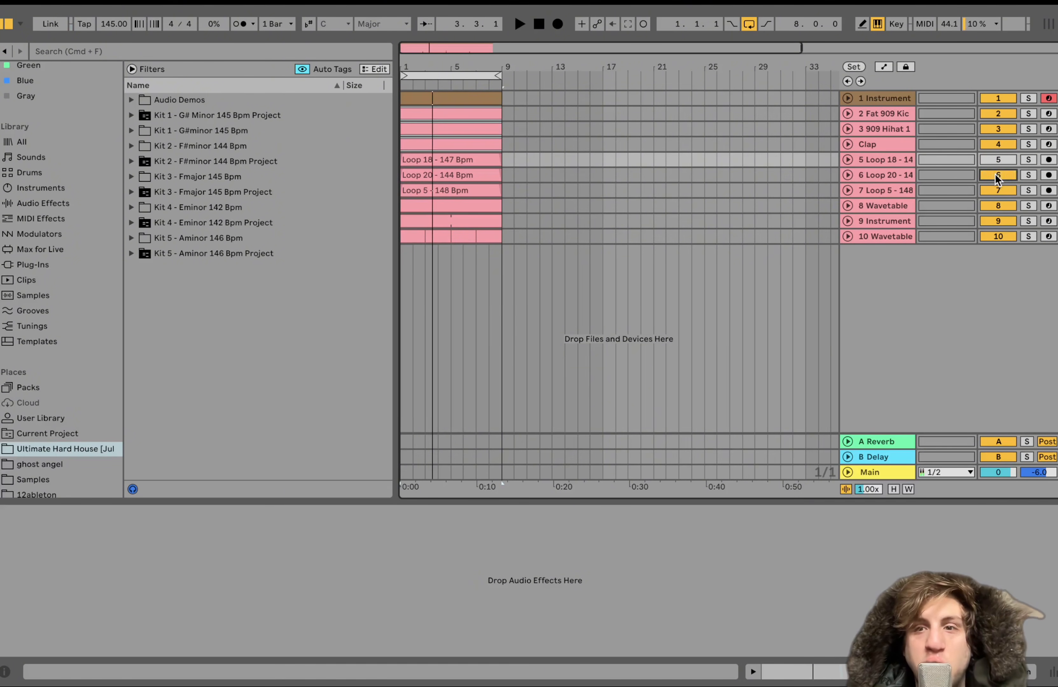
key("space")
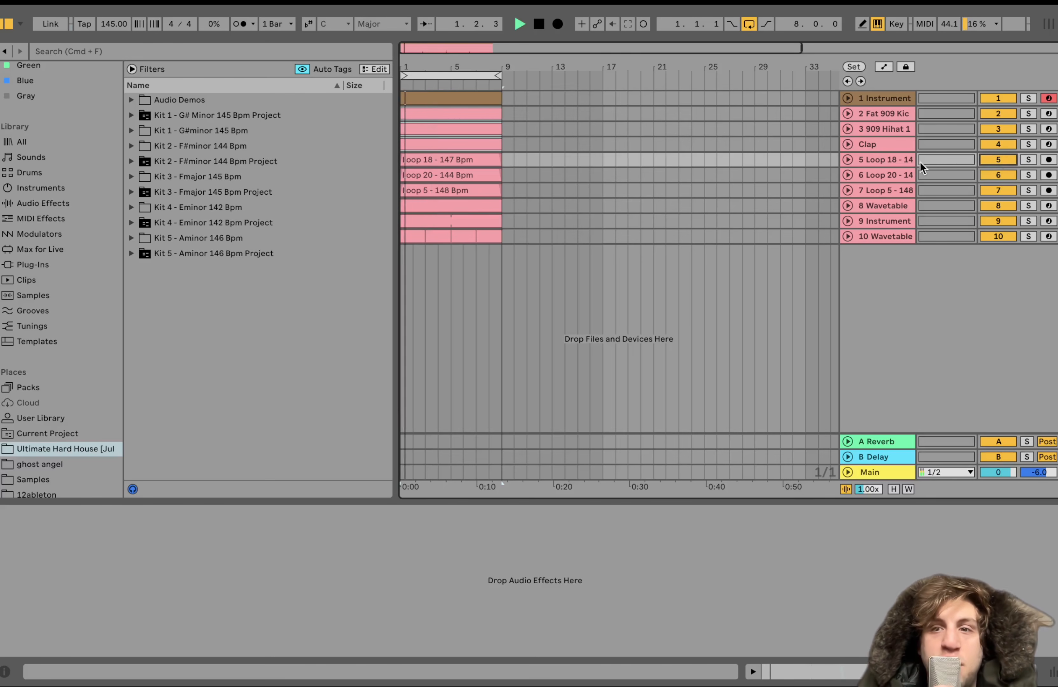
left_click(885, 158)
key("space")
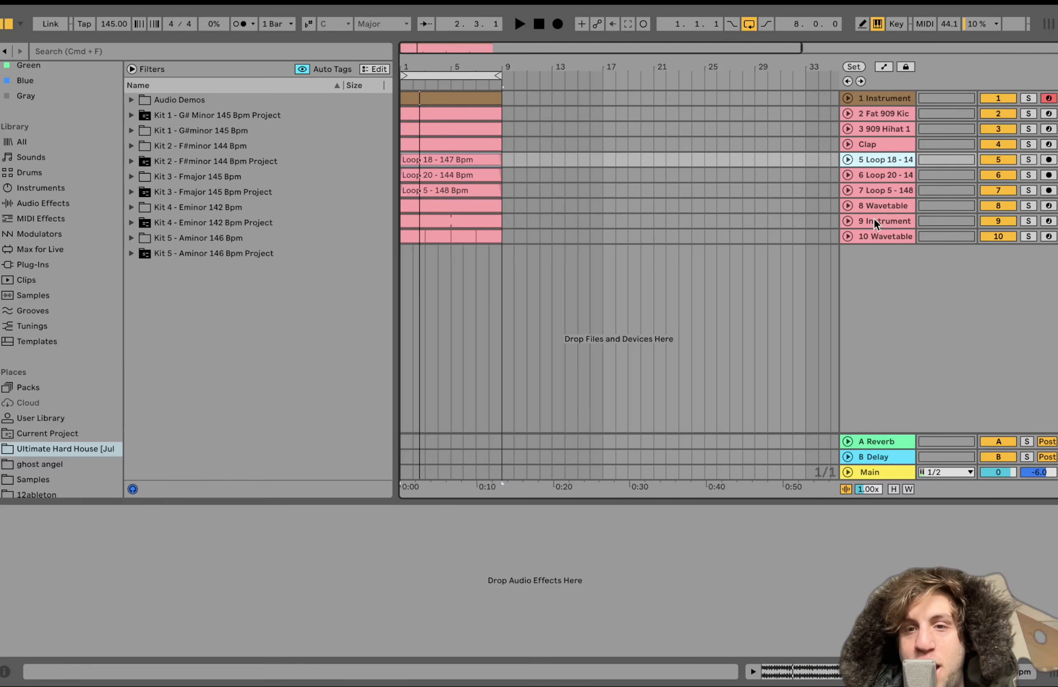
Solo the 8 Wavetable track, play it and unfold it in the arrangement
left_click(873, 208)
left_click(1028, 206)
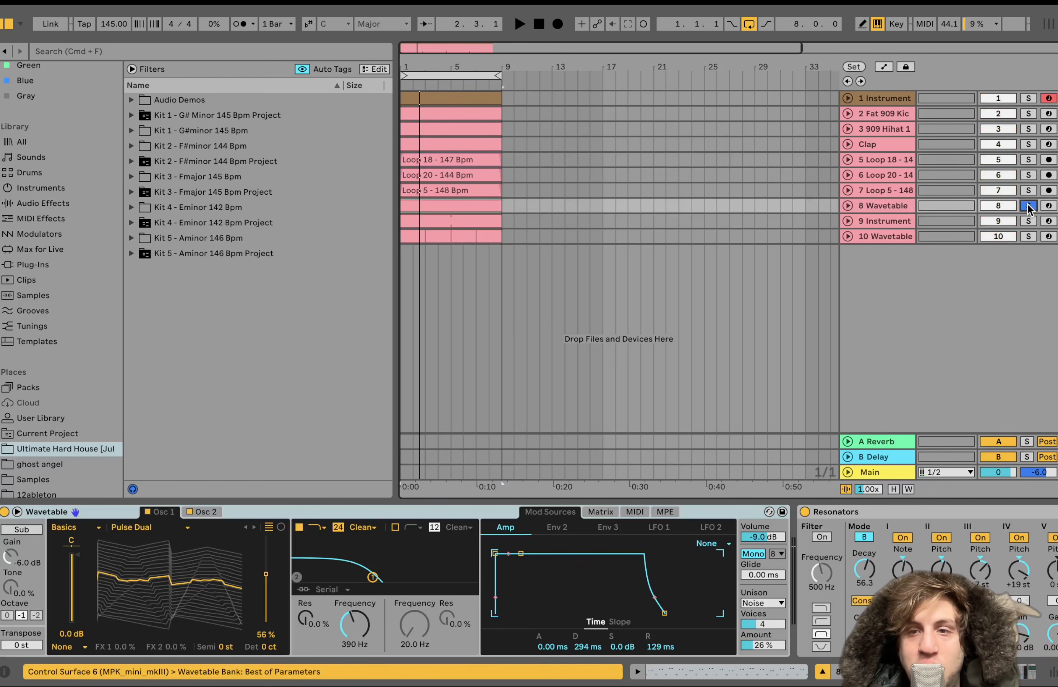
key("space")
left_click(848, 206)
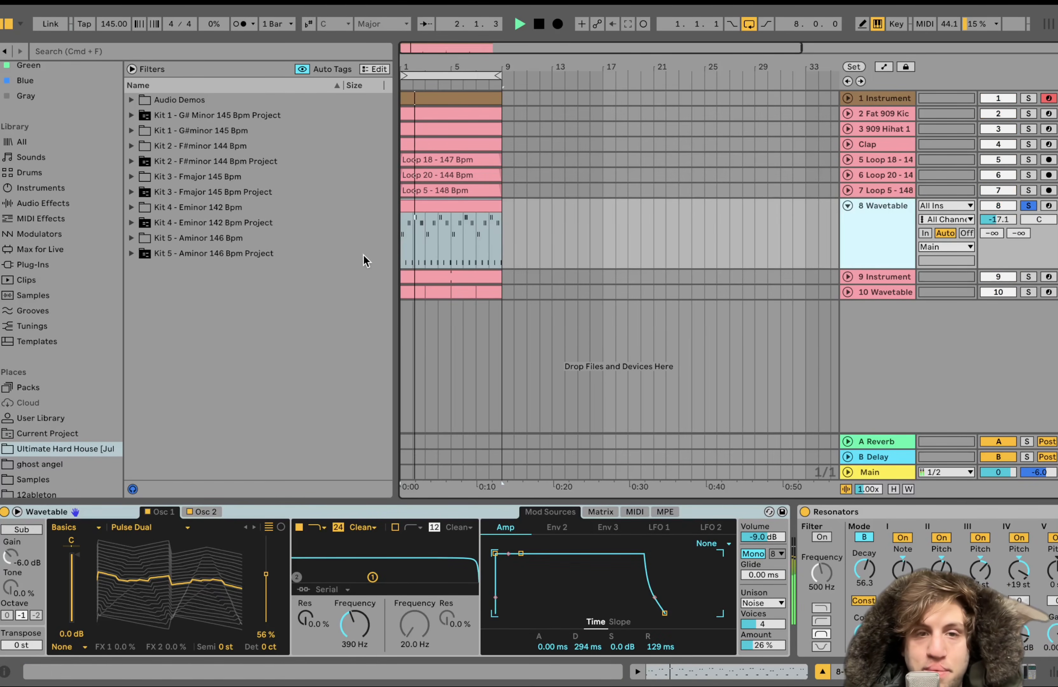
Open the 8 Wavetable MIDI clip and examine its note pattern and pitches while playing it in solo
double_click(429, 209)
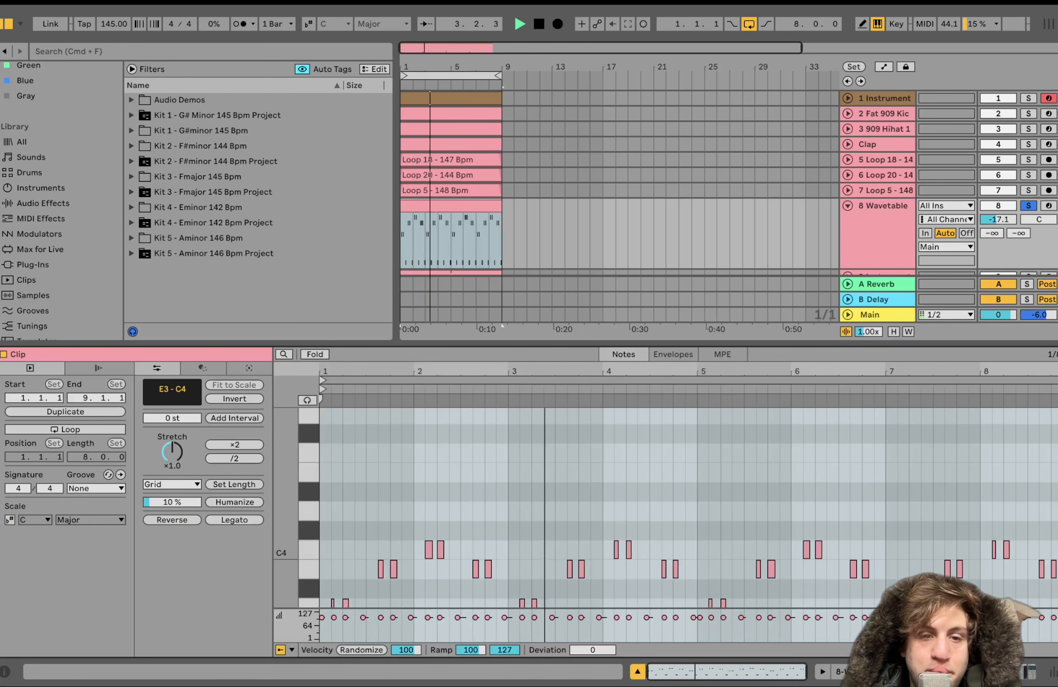
left_click_drag(292, 445, 273, 442)
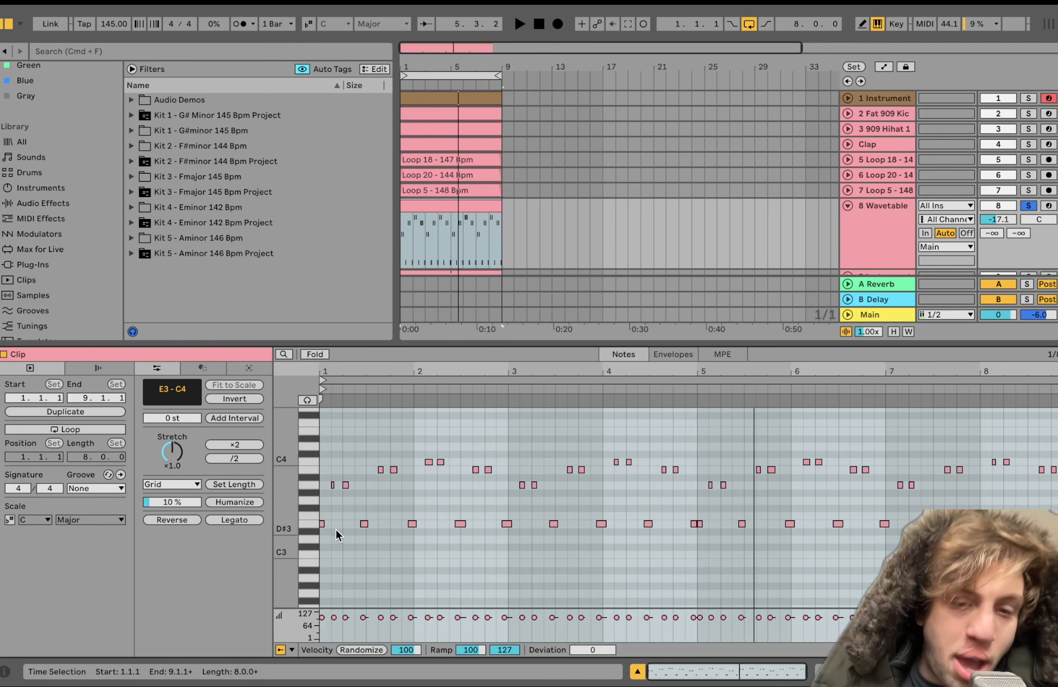
scroll(335, 535, "down", 2)
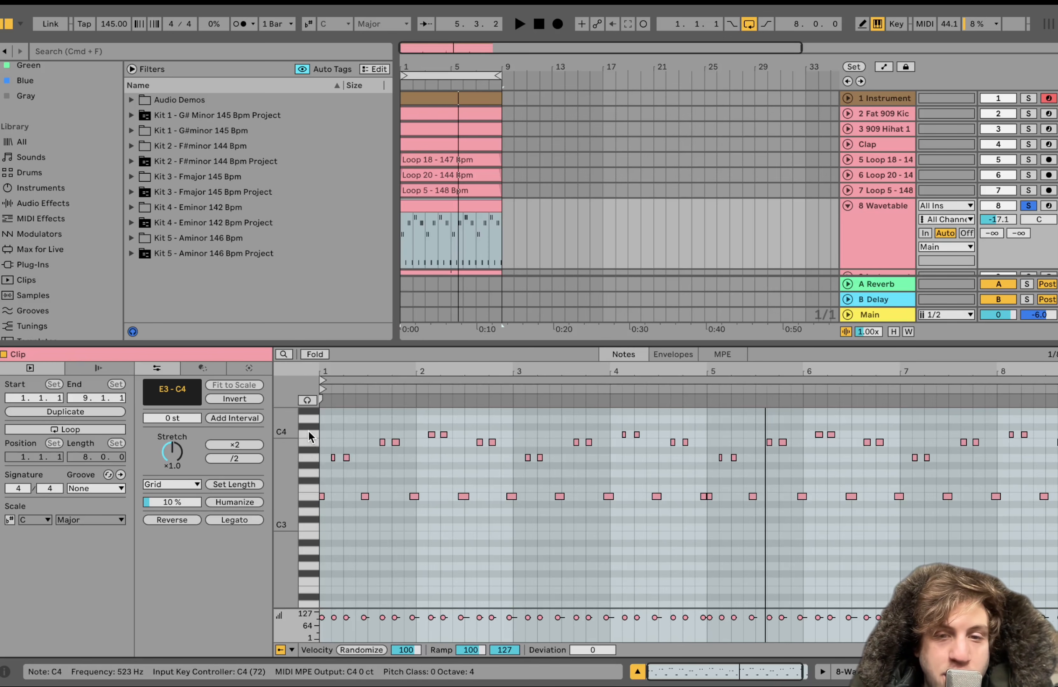
key("space")
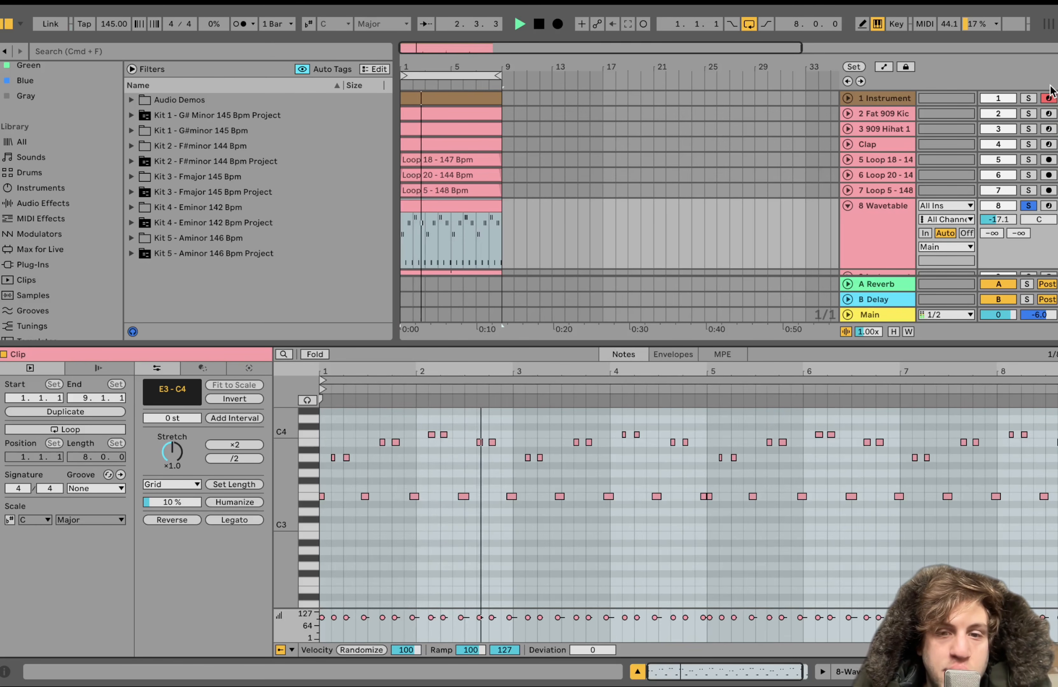
key("space")
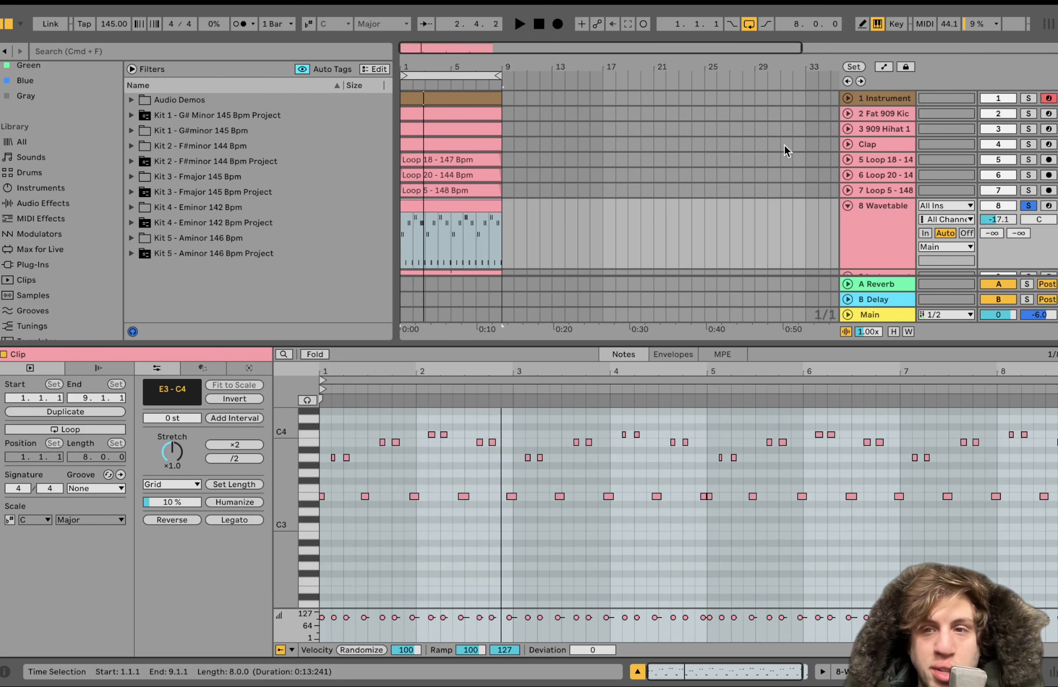
Play the 1 Instrument lead and the 8 Wavetable track soloed together, then return to soloing only 8 Wavetable
left_click(1028, 99)
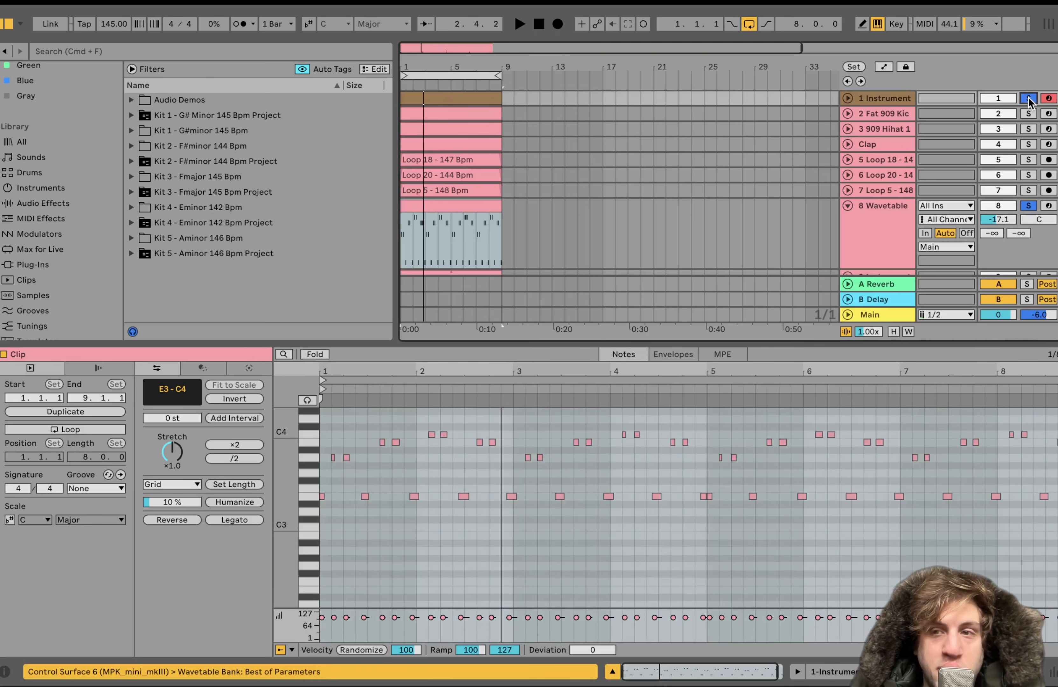
key("space")
left_click(880, 207)
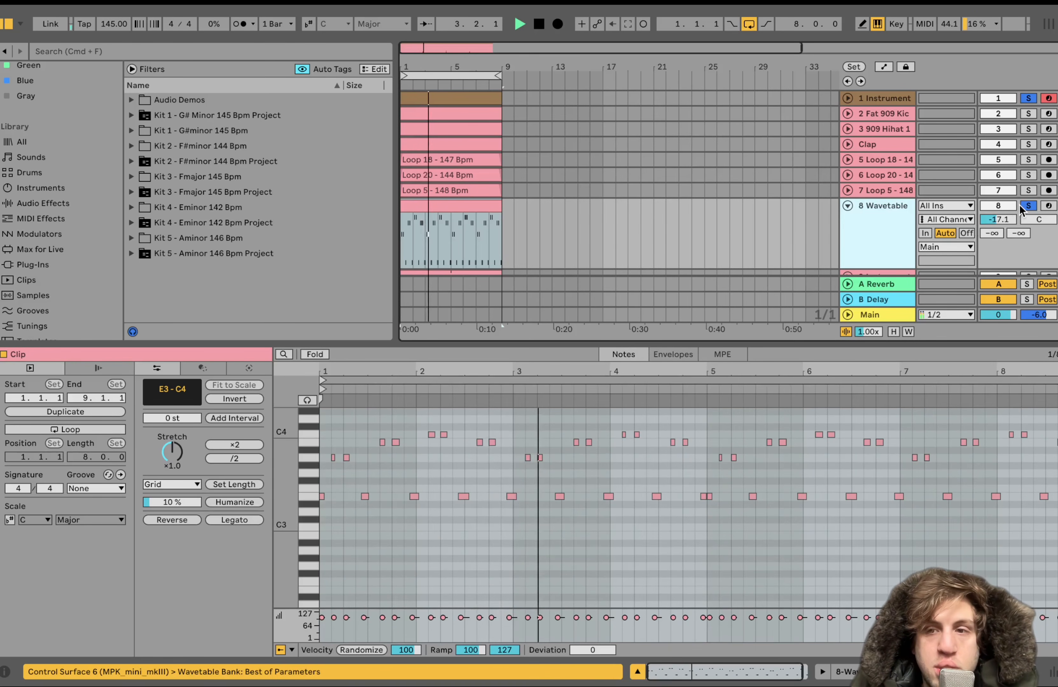
key("space")
left_click(1024, 206)
left_click(1023, 206)
Show the 8 Wavetable track's device chain and play the soloed sound
double_click(871, 224)
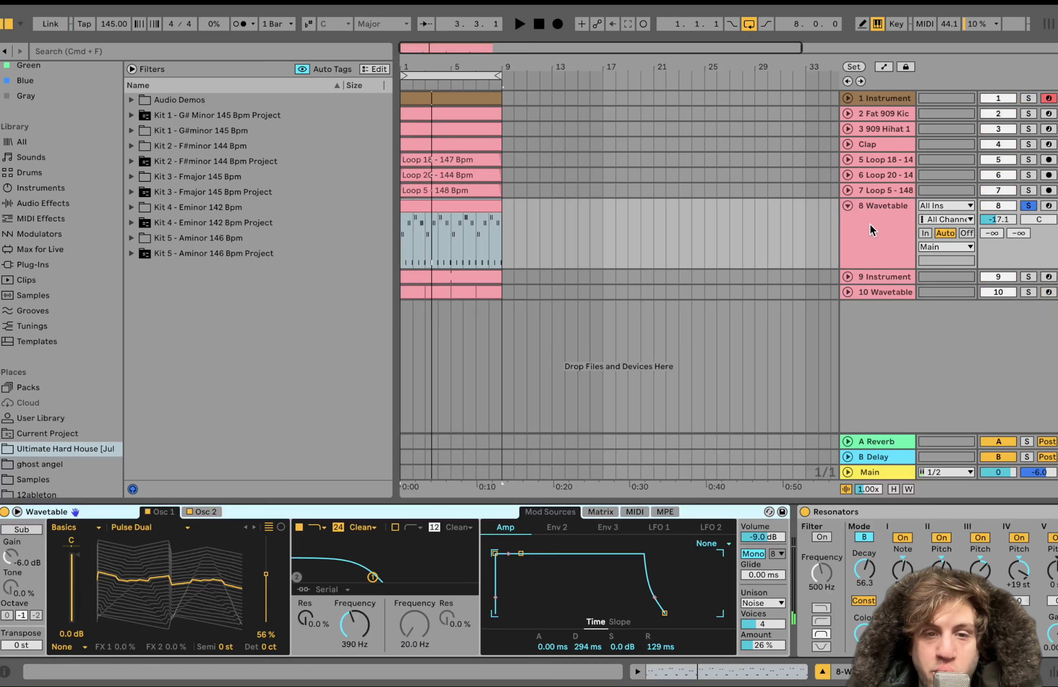
key("space")
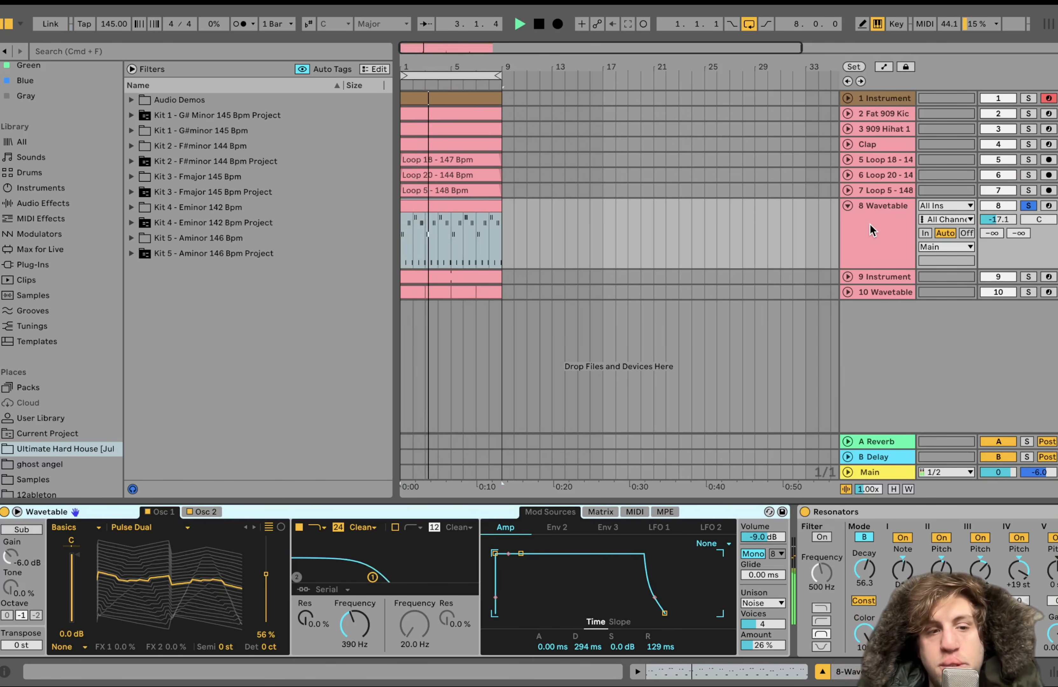
key("space")
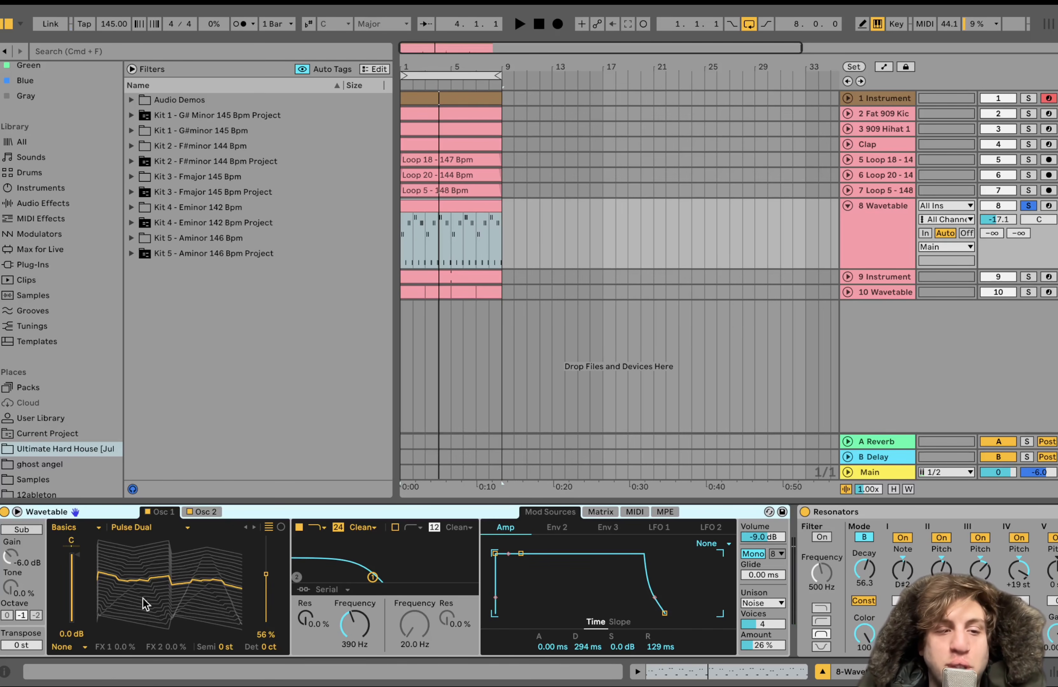
Inspect Wavetable's second oscillator, modulation matrix and Amp envelope, playing the soloed sound in between
left_click(205, 512)
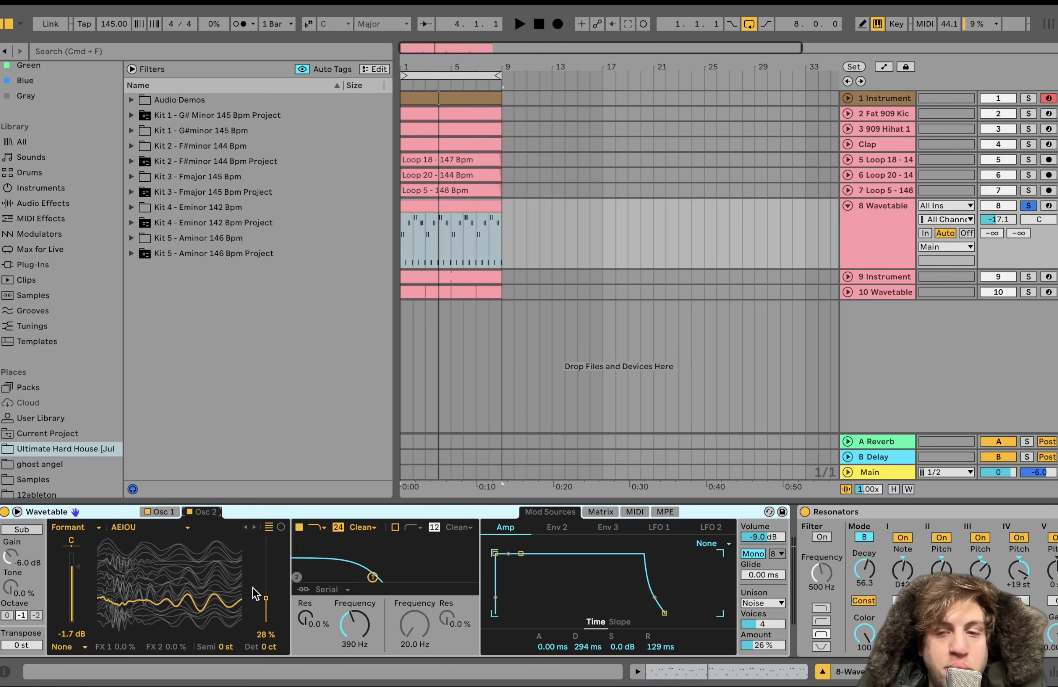
key("space")
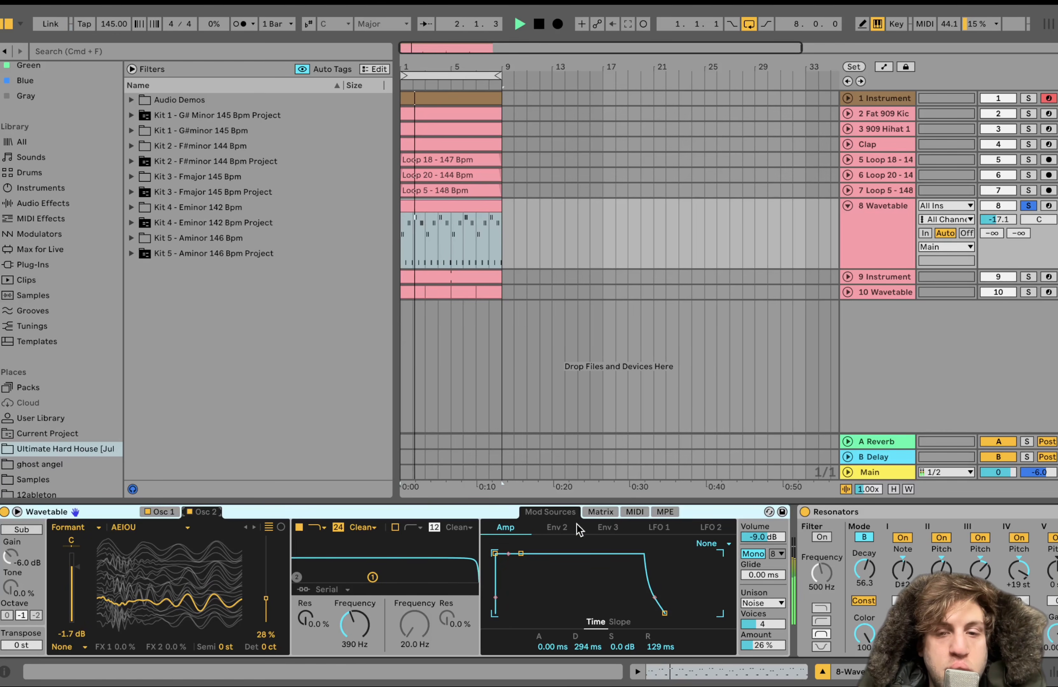
left_click(600, 511)
key("space")
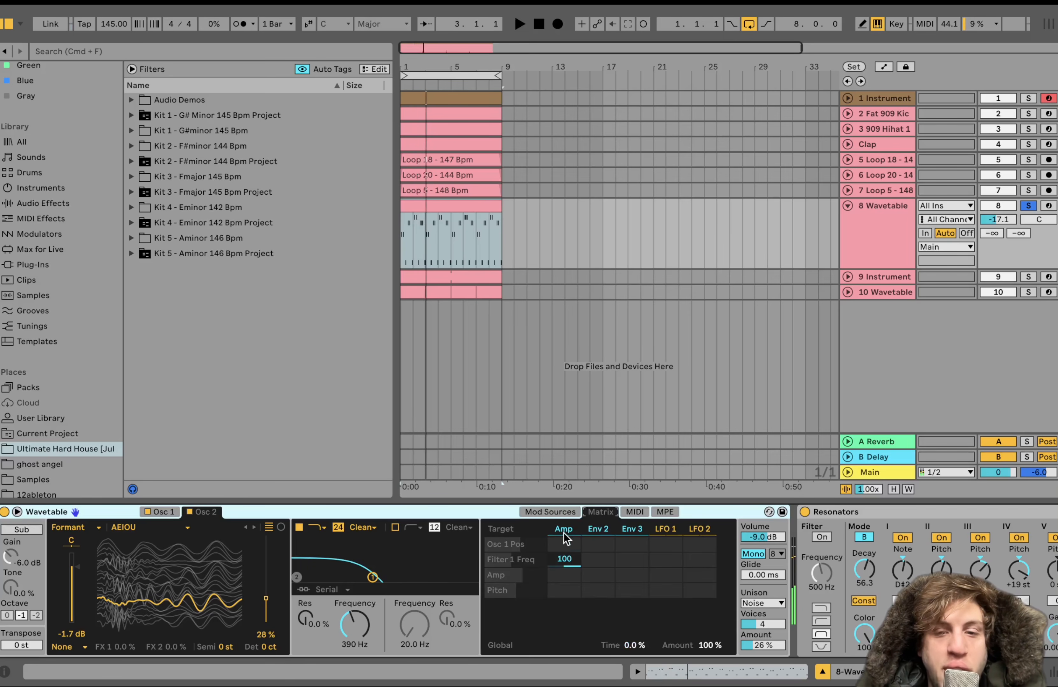
left_click(563, 530)
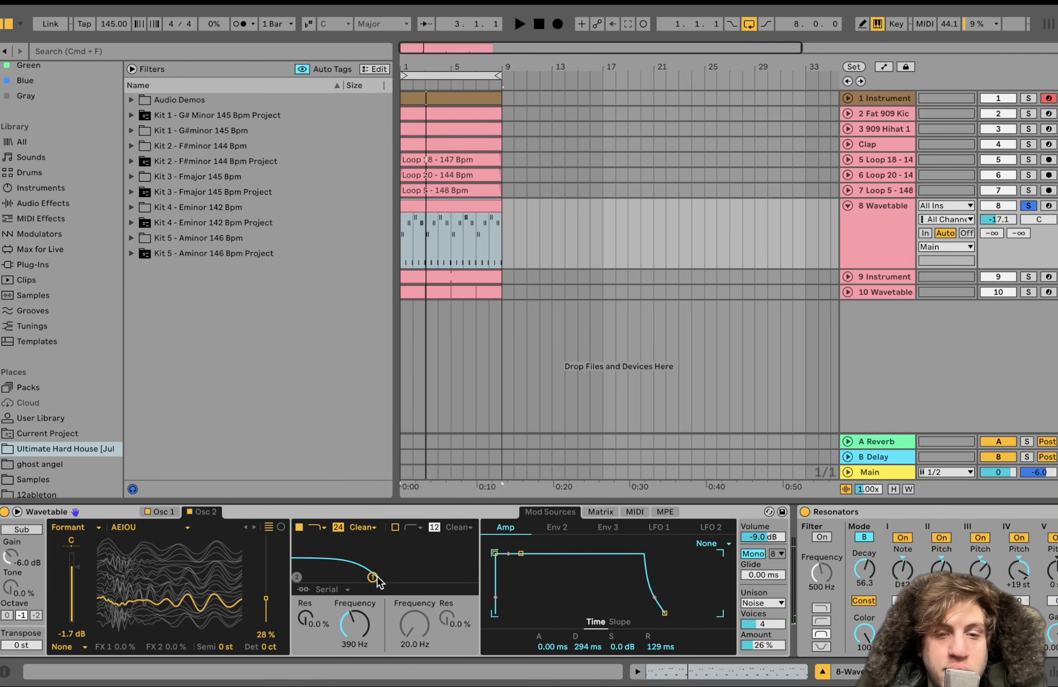
Play the soloed 8 Wavetable sound while examining Wavetable's Amp envelope and voice settings and the Resonators settings
scroll(377, 582, "right", 8)
key("space")
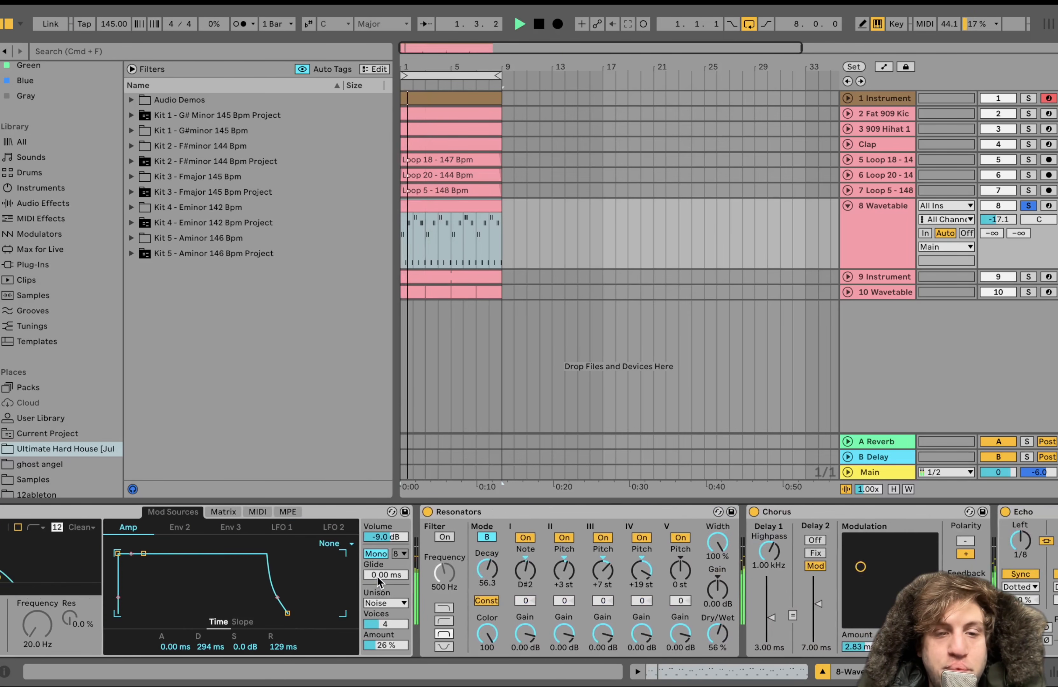
scroll(377, 577, "left", 3)
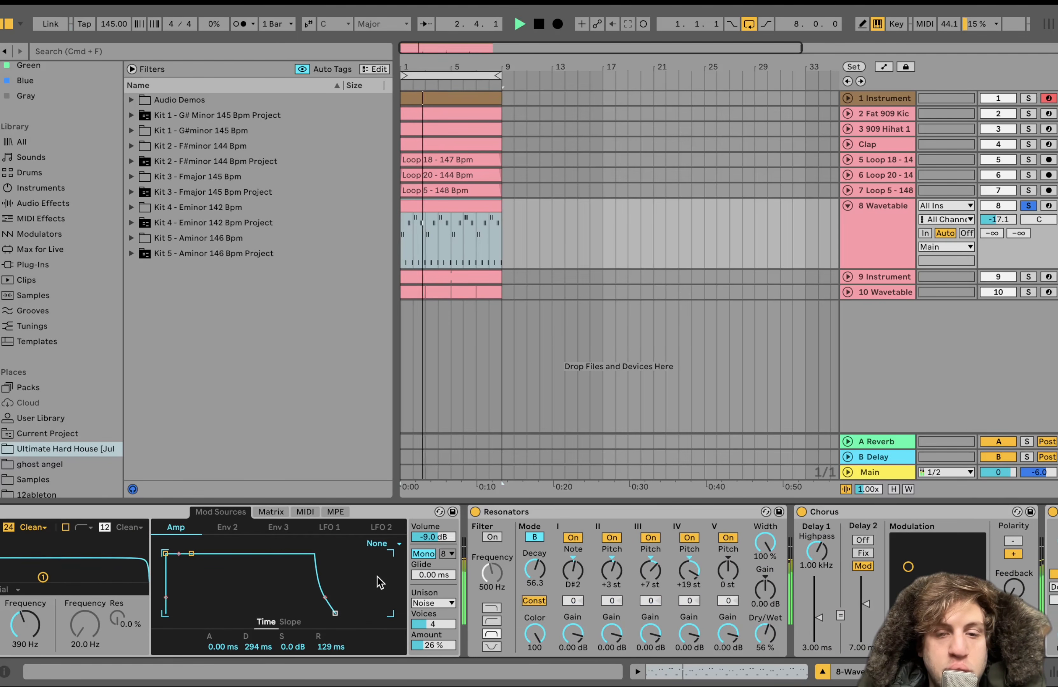
key("space")
scroll(420, 632, "right", 10)
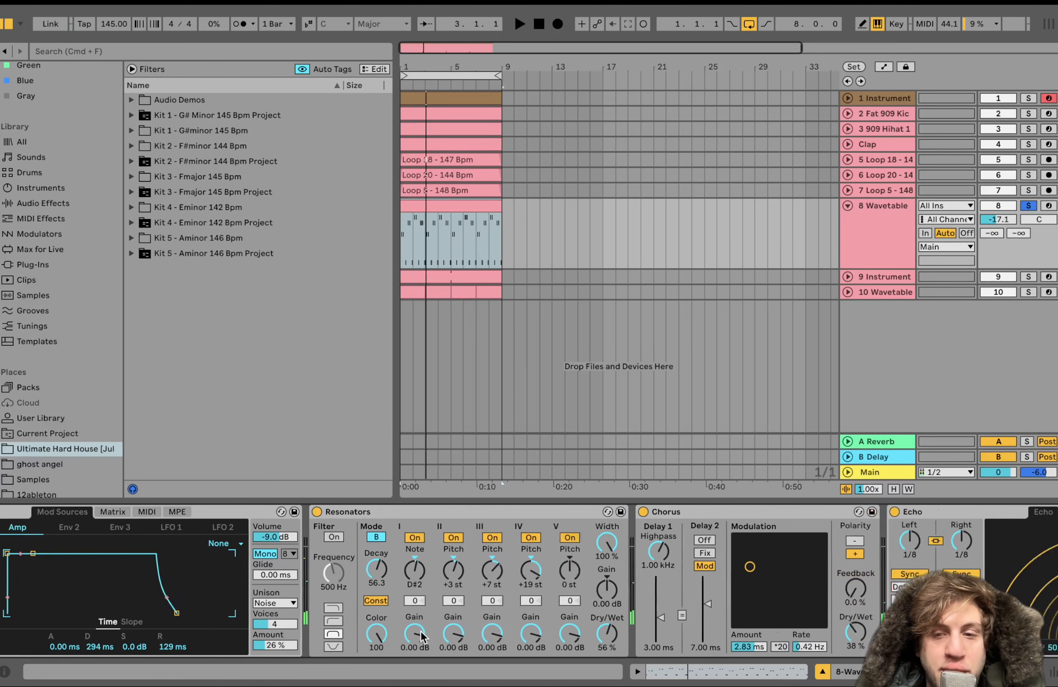
scroll(420, 632, "left", 12)
scroll(408, 633, "right", 6)
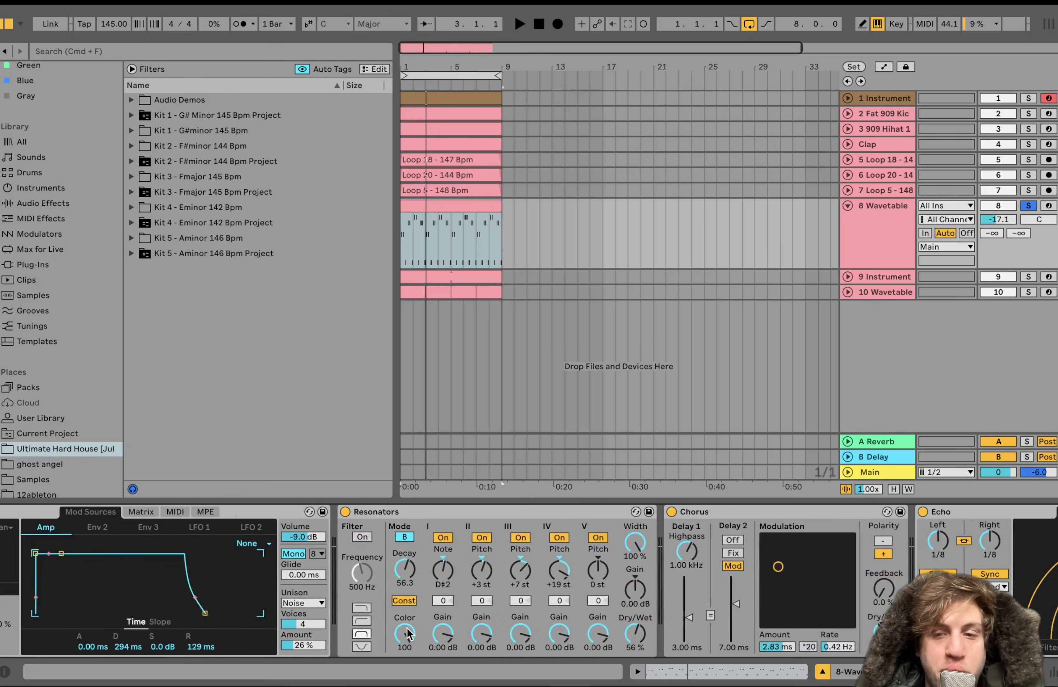
Compare the soloed 8 Wavetable sound with Resonators bypassed and with it switched back on during playback
left_click(337, 512)
key("space")
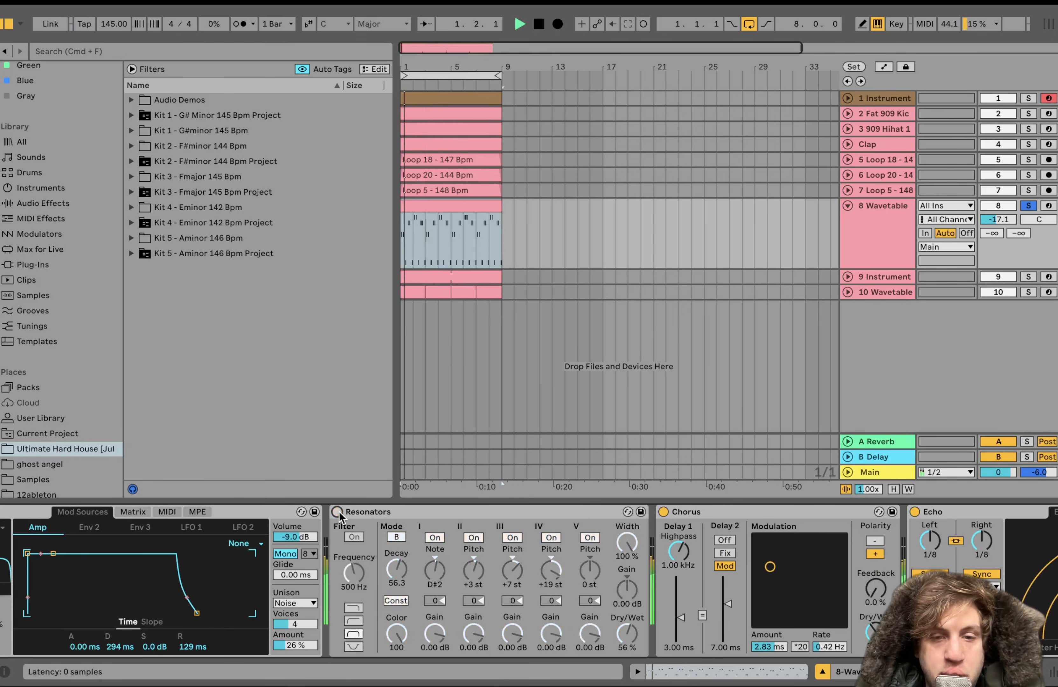
left_click(338, 512)
Examine the settings of Chorus, Echo, Reverb, EQ Eight and Drum Buss in the 8 Wavetable device chain
scroll(340, 517, "right", 4)
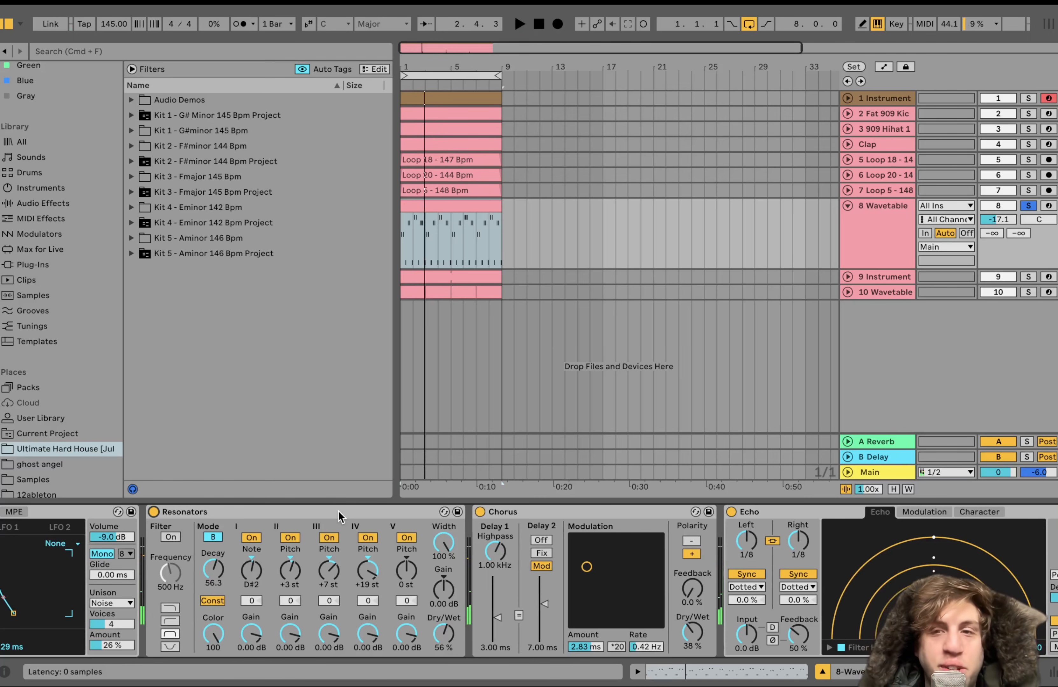
scroll(340, 516, "right", 3)
scroll(370, 545, "right", 15)
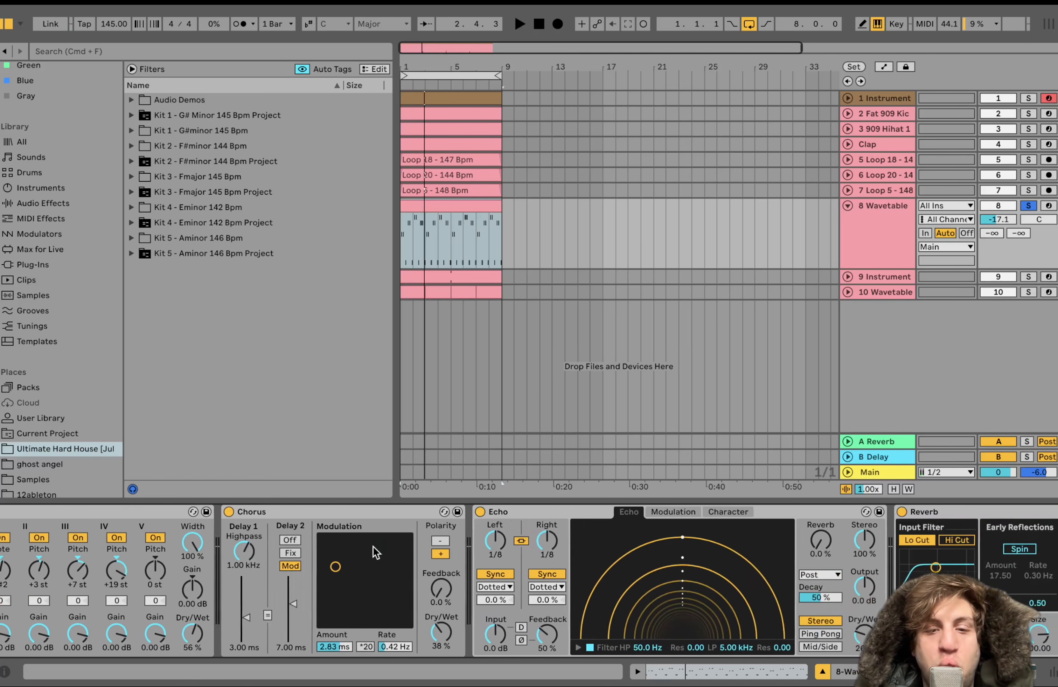
scroll(374, 552, "right", 12)
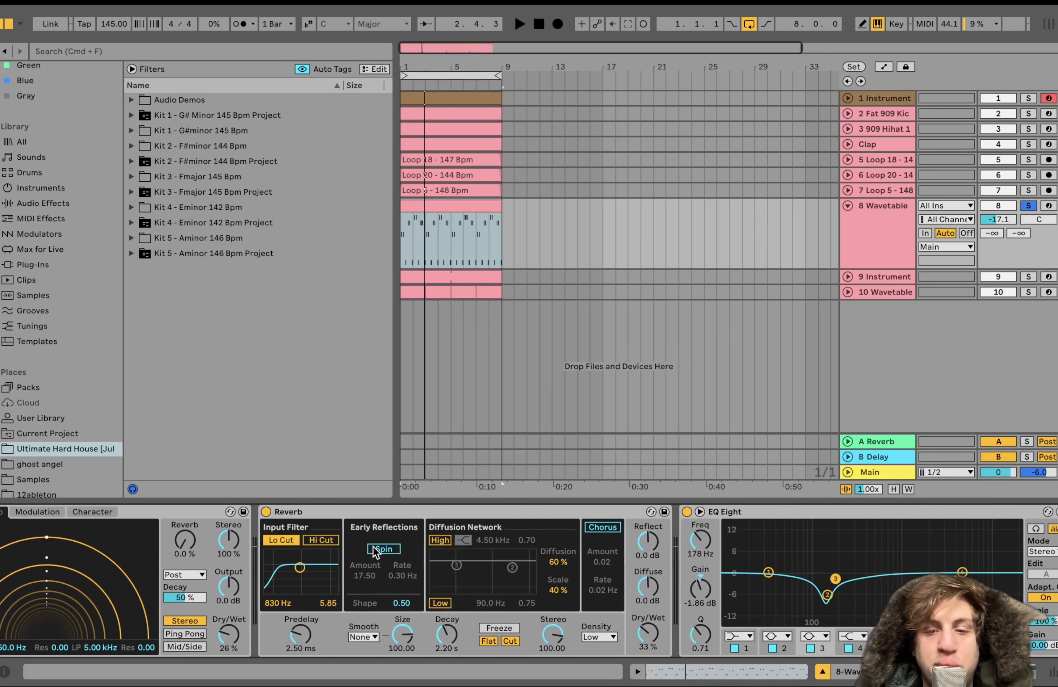
scroll(376, 552, "right", 1)
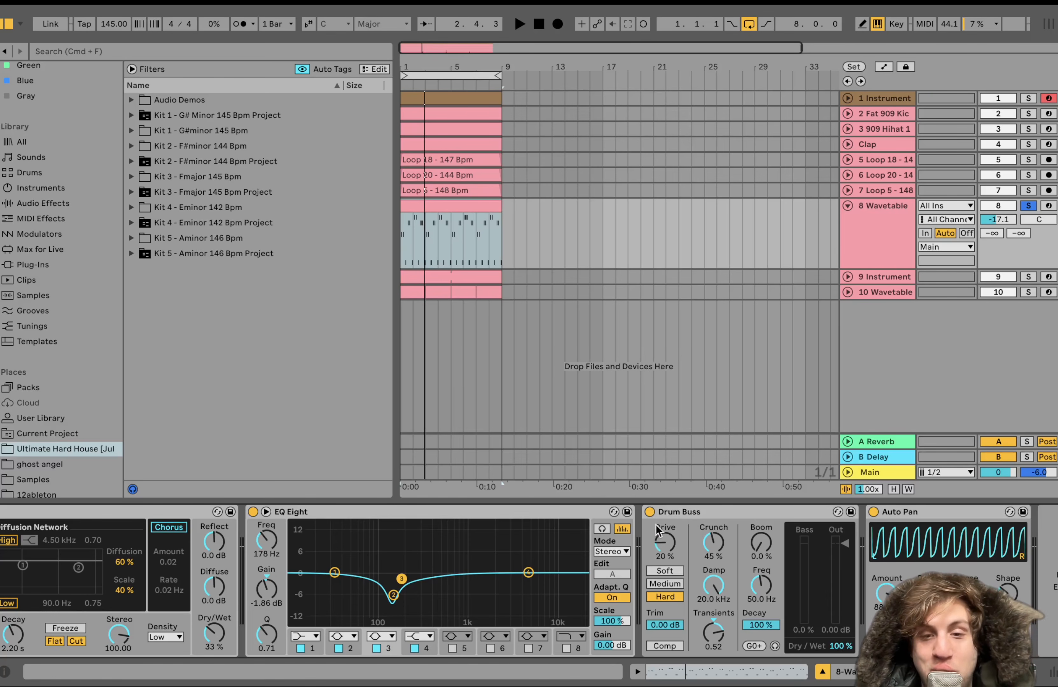
Compare the soloed 8 Wavetable sound with Drum Buss bypassed and with it switched back on during playback
left_click(650, 512)
key("space")
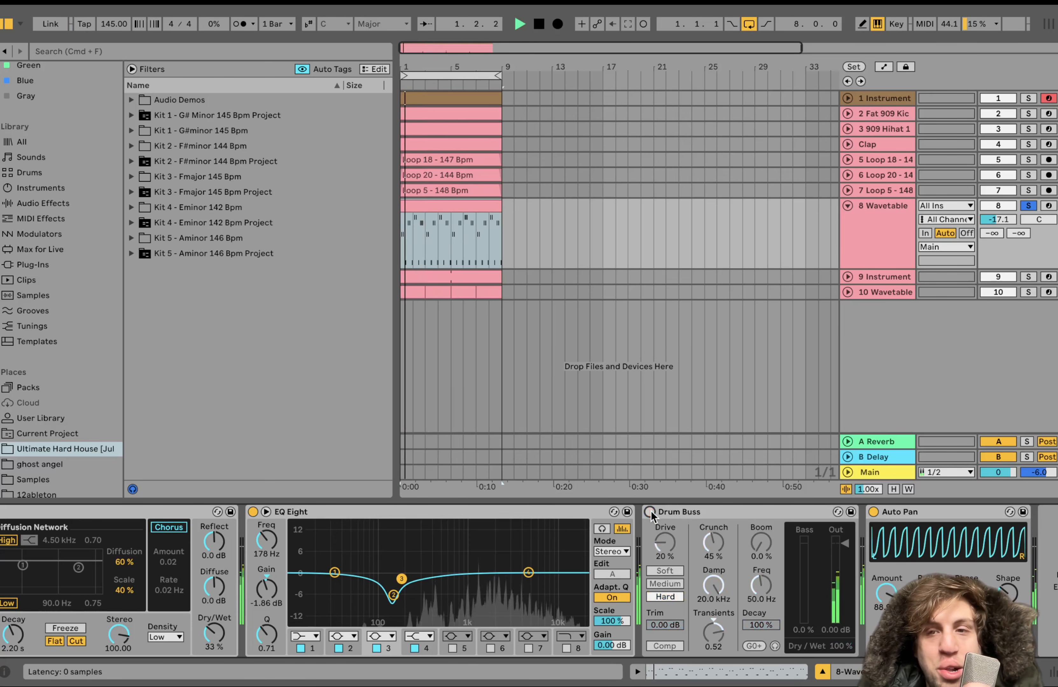
left_click(649, 512)
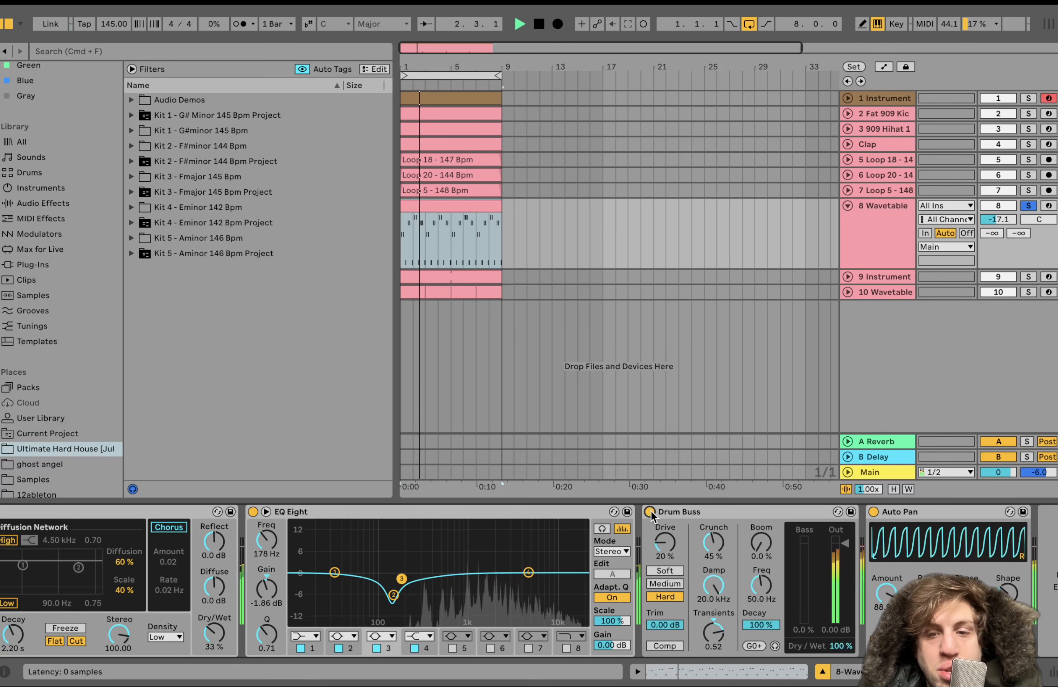
key("space")
Bypass Drum Buss, raise the 8 Wavetable track volume to 0.3 dB and play the soloed track
left_click(651, 512)
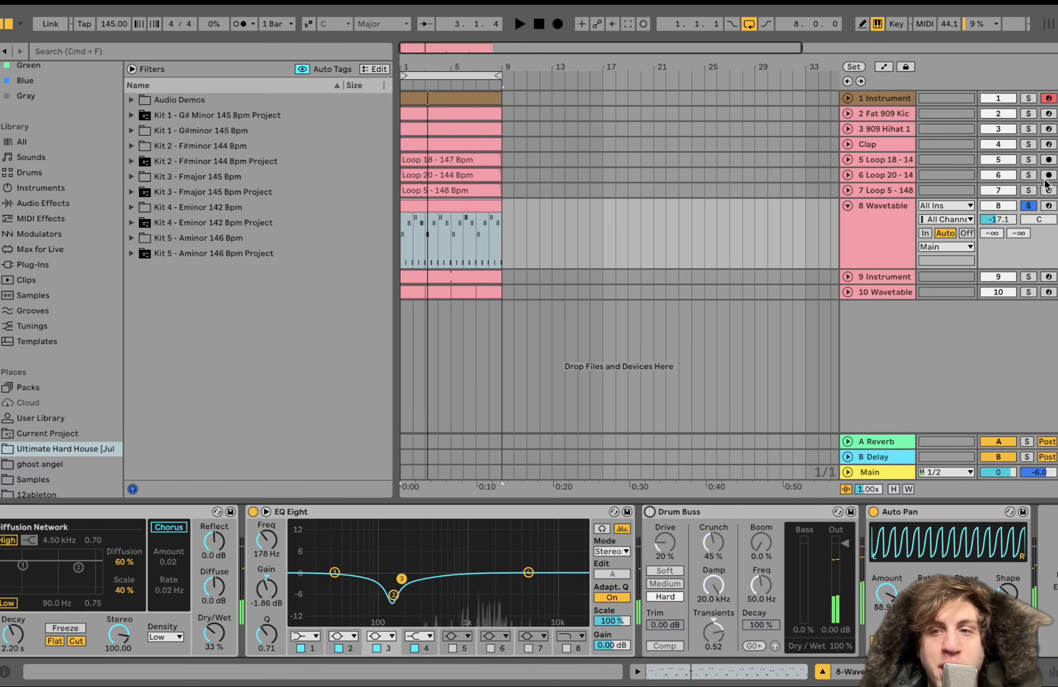
left_click_drag(995, 221, 996, 201)
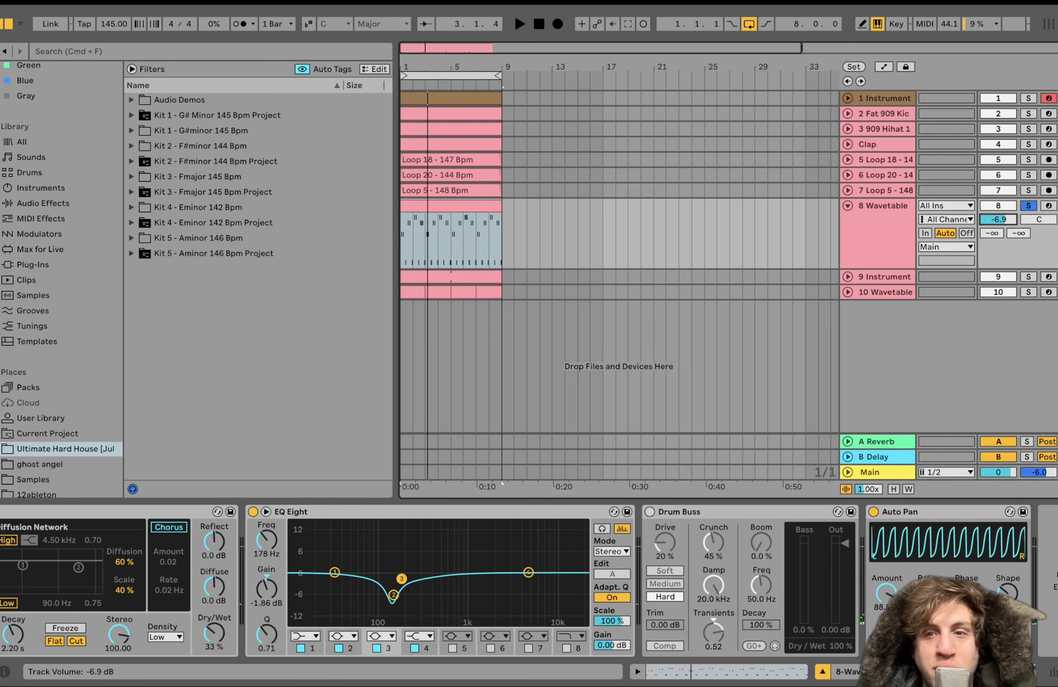
double_click(997, 219)
key("space")
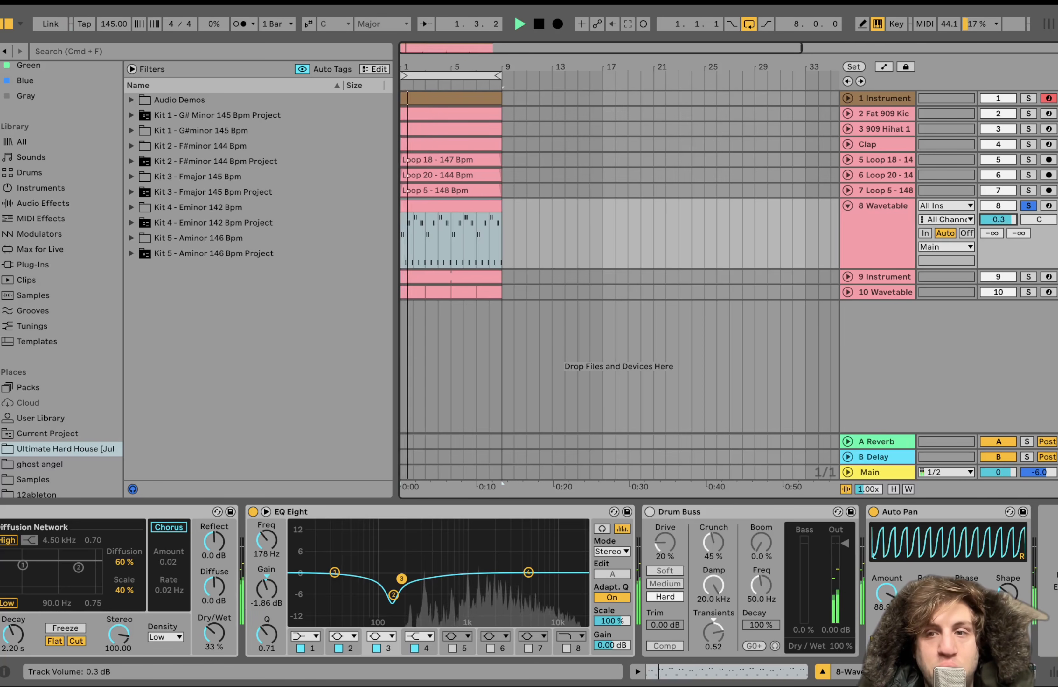
Undo the 8 Wavetable volume changes and the Drum Buss bypass, then stop playback
key("super+z")
key("super+z")
key("super+z")
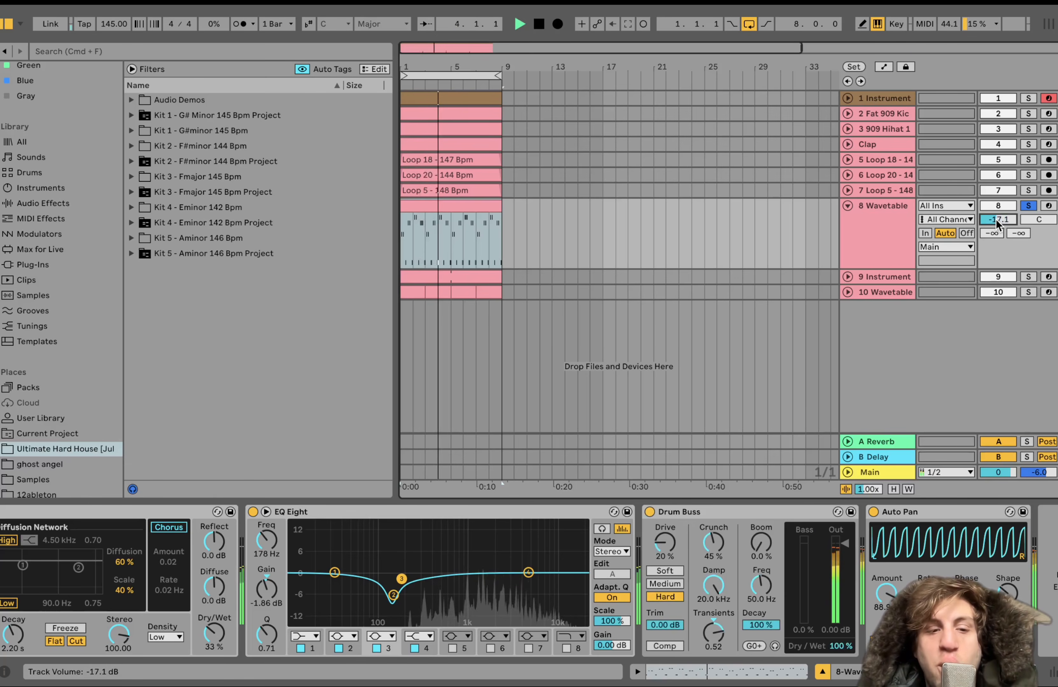
key("space")
Examine the Reverb settings again, along with EQ Eight, Drum Buss and Auto Pan on the 8 Wavetable track
scroll(490, 653, "left", 2)
scroll(491, 653, "left", 10)
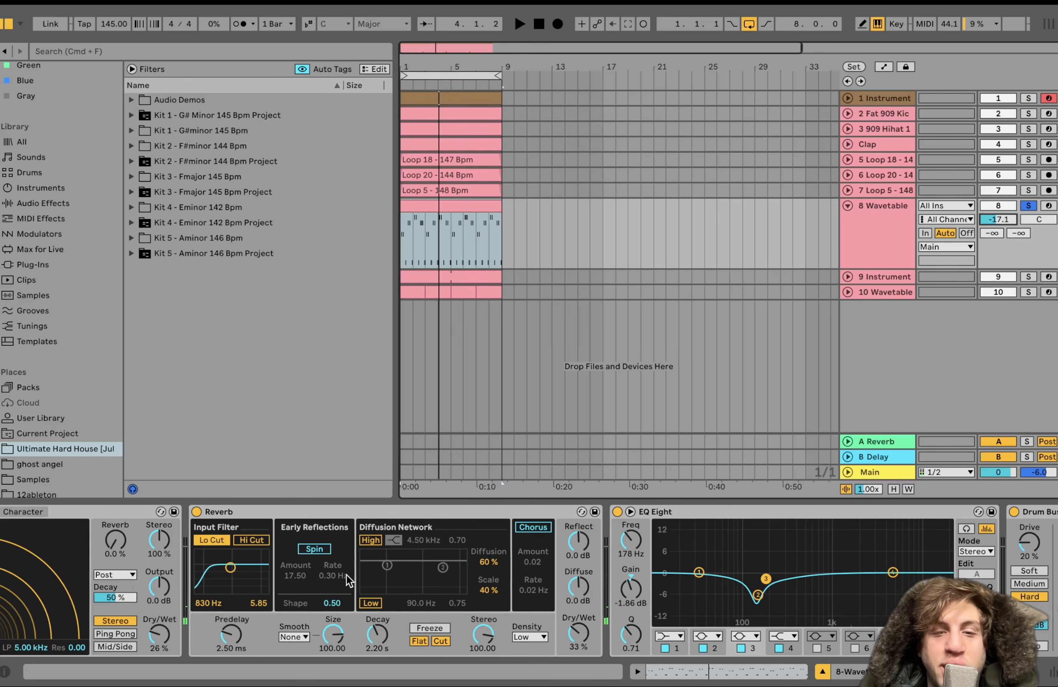
scroll(346, 575, "right", 12)
scroll(206, 617, "left", 18)
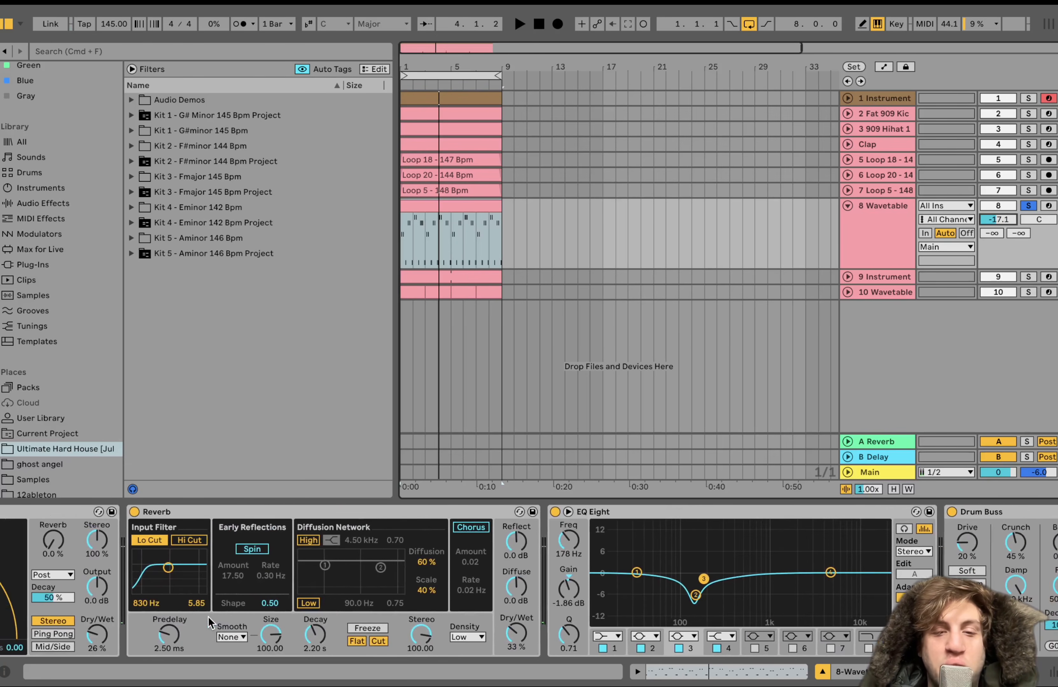
scroll(210, 622, "right", 18)
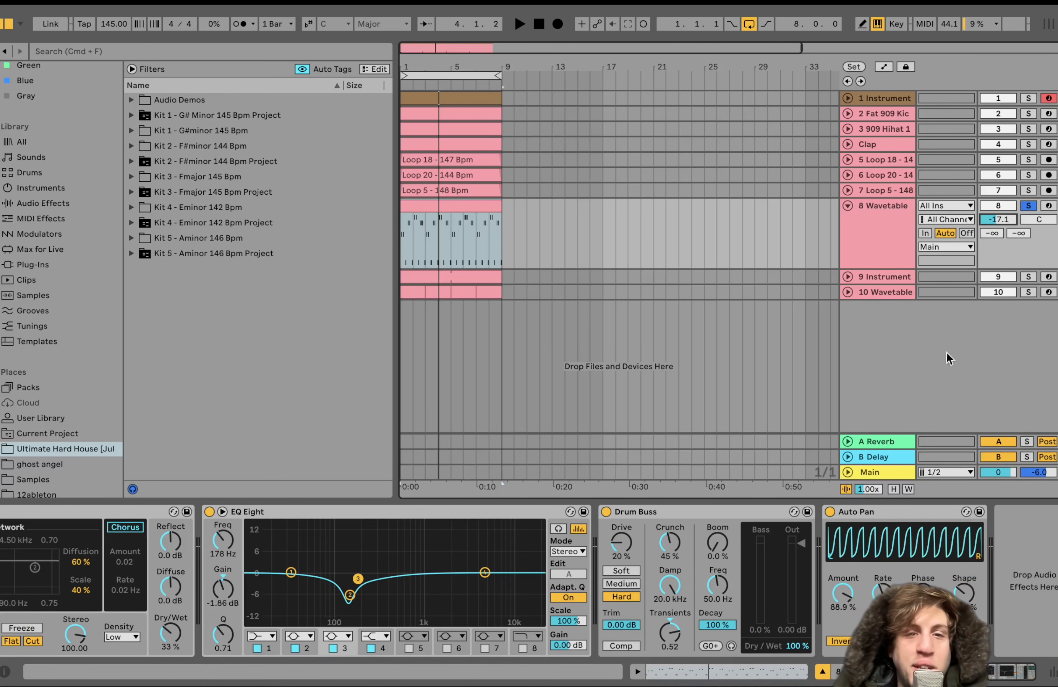
Solo the 9 Instrument track, unfold it in the arrangement and start playback
left_click(1028, 277)
left_click(848, 276)
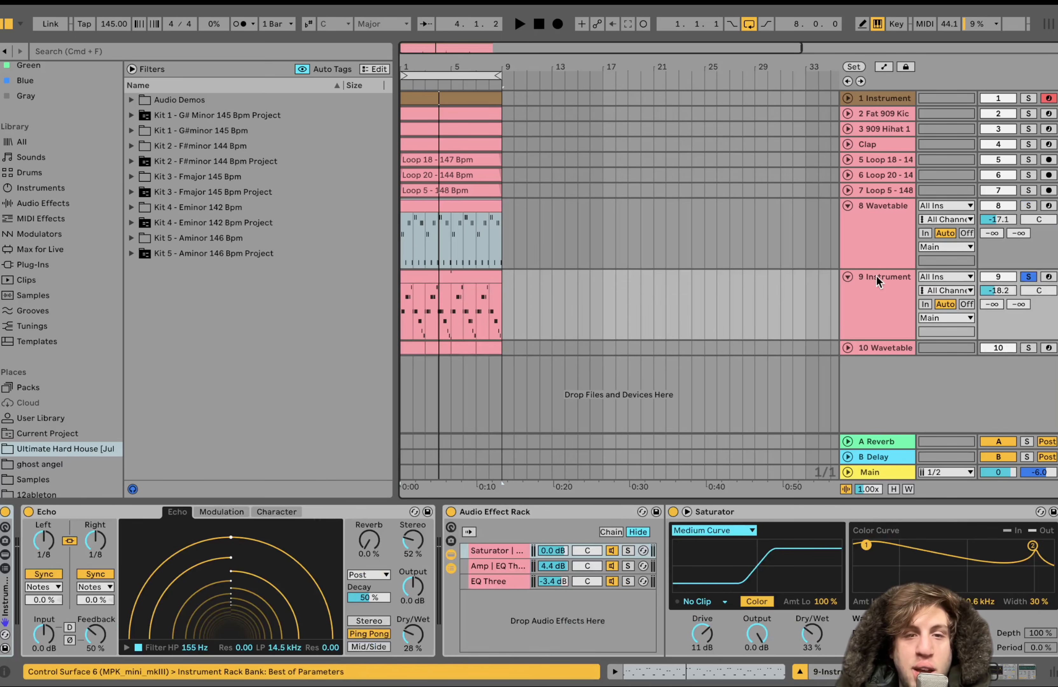
key("space")
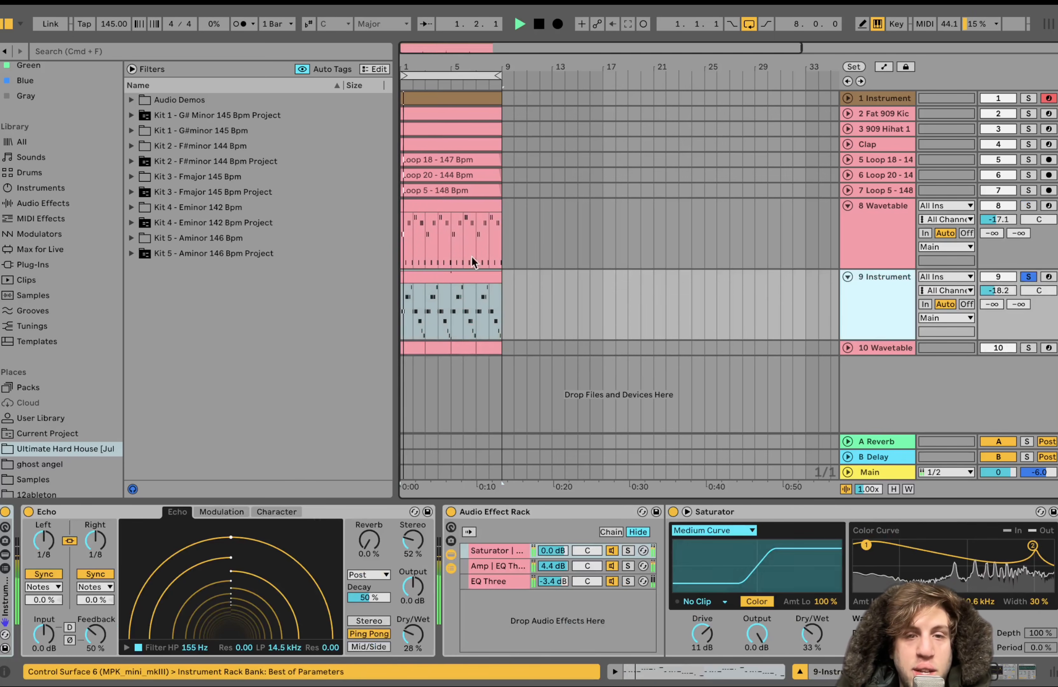
Open the 9 Instrument MIDI clip to view its notes during playback, then show the track's device chain
double_click(423, 279)
left_click_drag(288, 457, 280, 457)
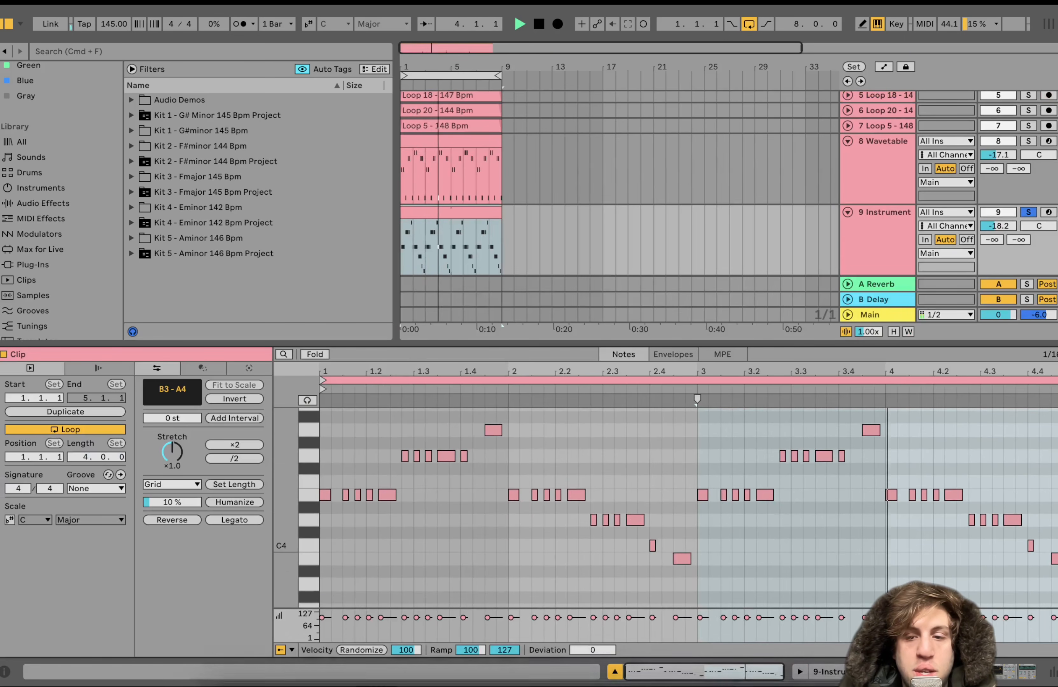
key("shift+Tab")
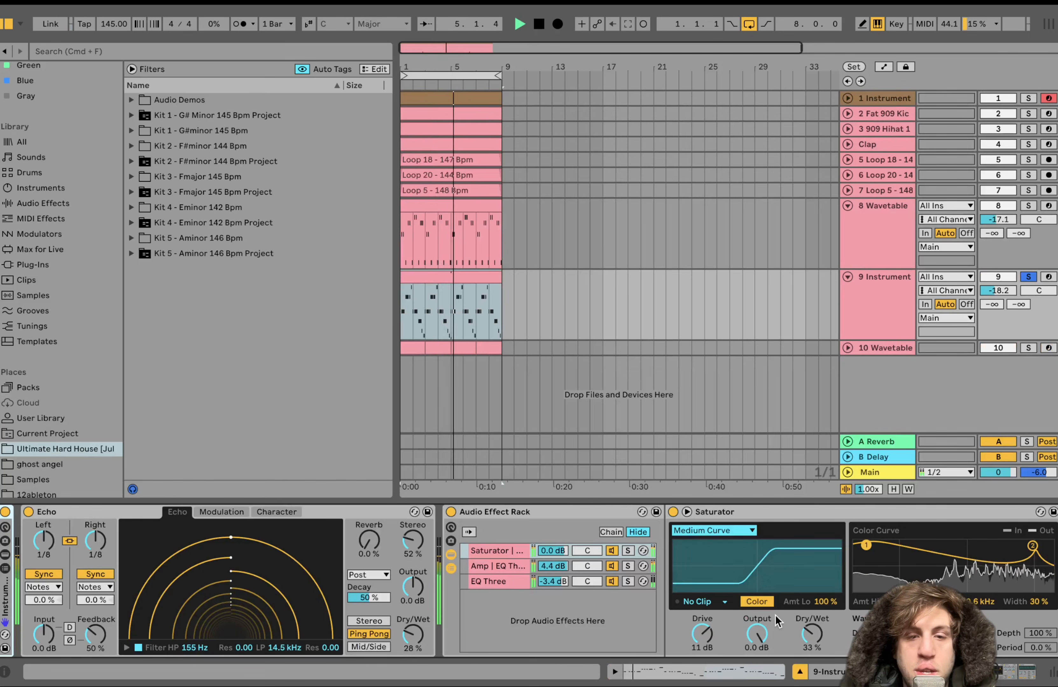
scroll(776, 615, "right", 5)
scroll(775, 615, "left", 5)
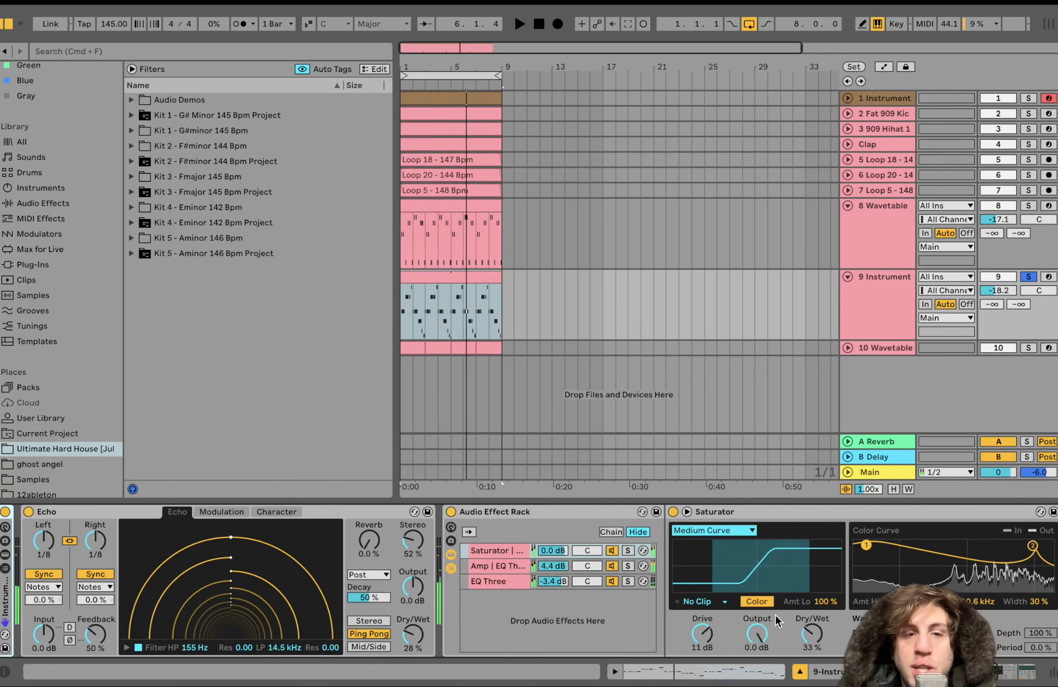
Reopen the 9 Instrument clip's notes, check the individual pitches down to C4 and B3, and play the melody
key("shift+Tab")
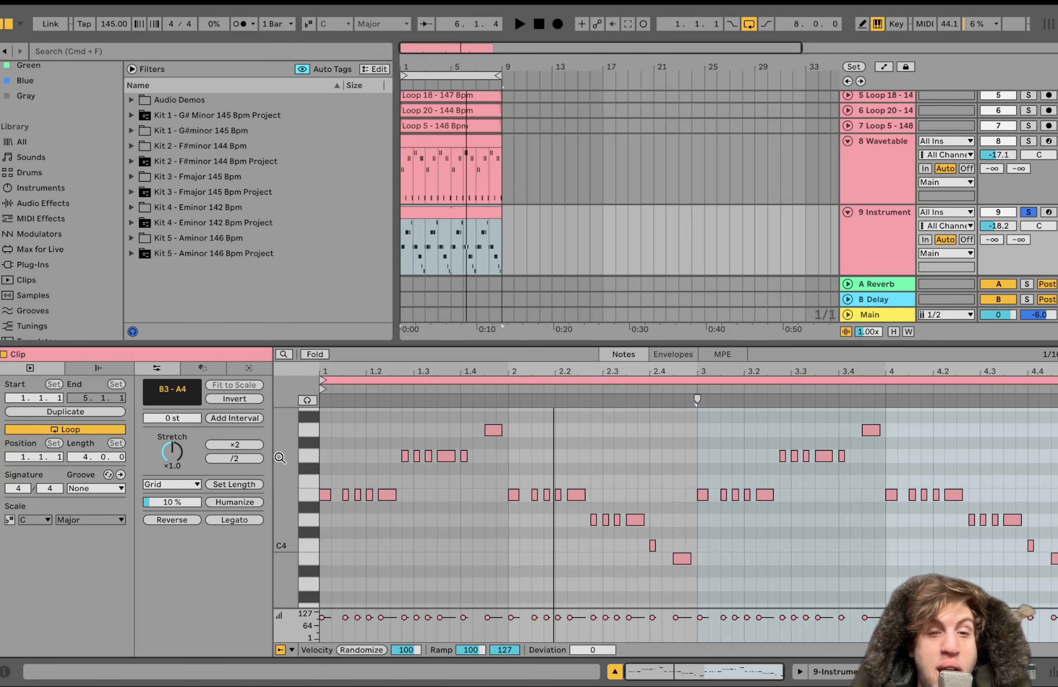
left_click(305, 455)
left_click(306, 430)
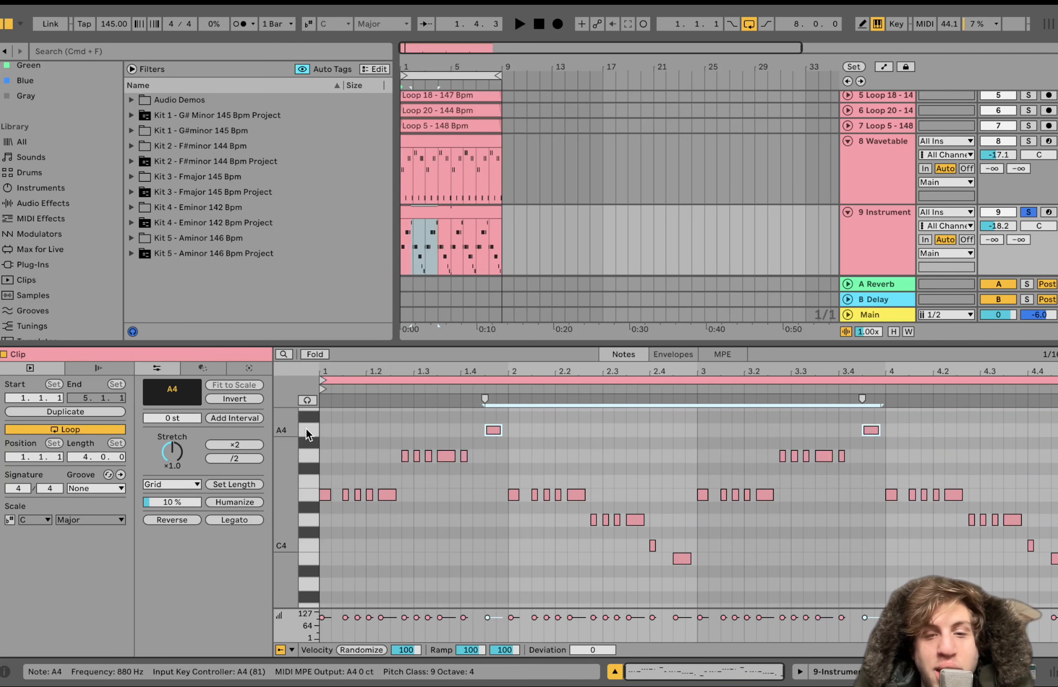
left_click(307, 520)
left_click(306, 543)
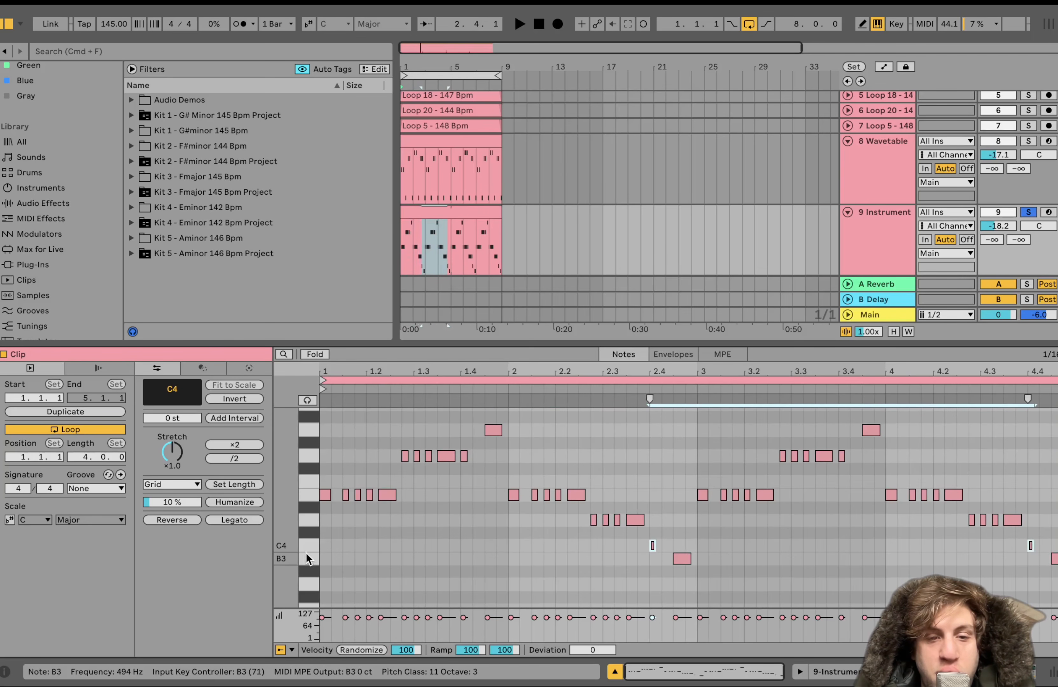
left_click(305, 555)
key("space")
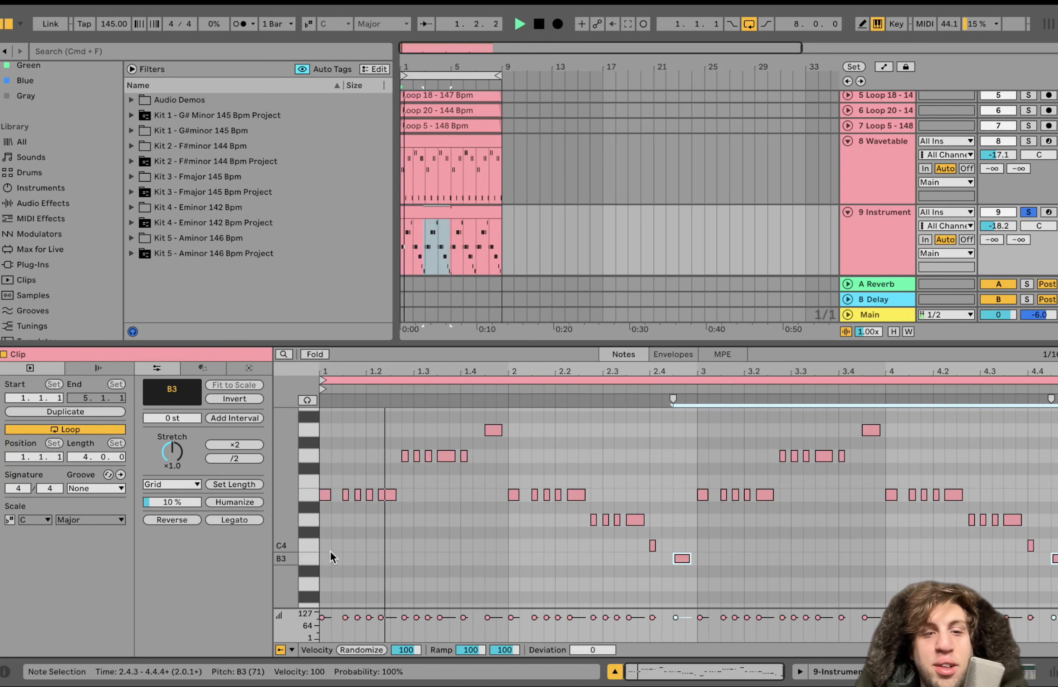
key("space")
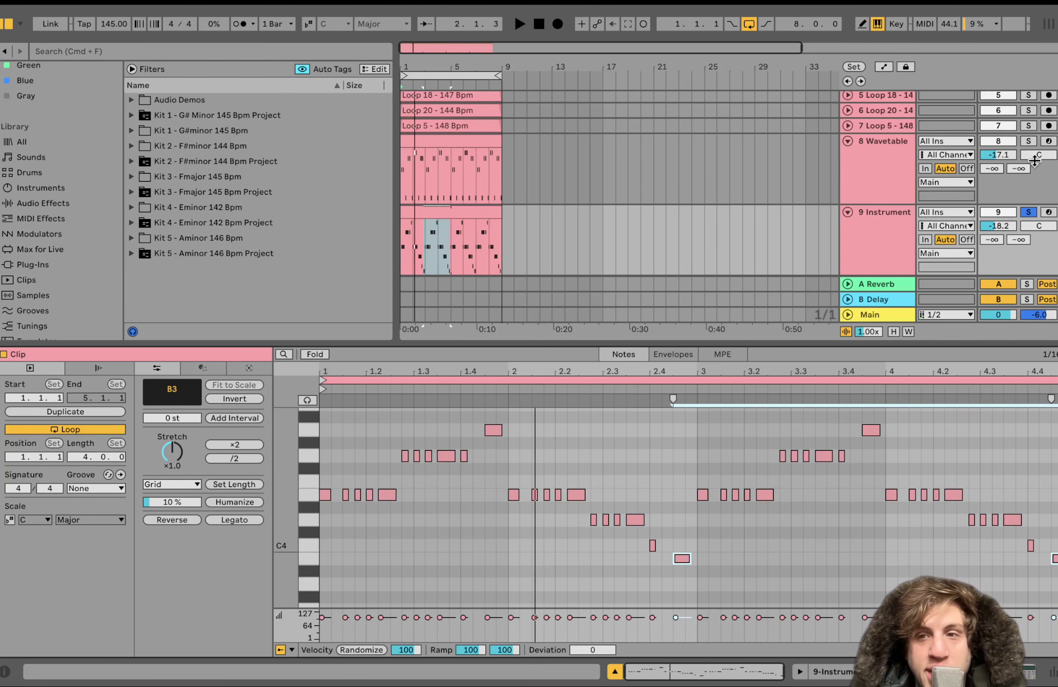
Add 8 Wavetable and 1 Instrument to the 9 Instrument solo and play the parts together
left_click(1030, 141)
scroll(1034, 143, "up", 2)
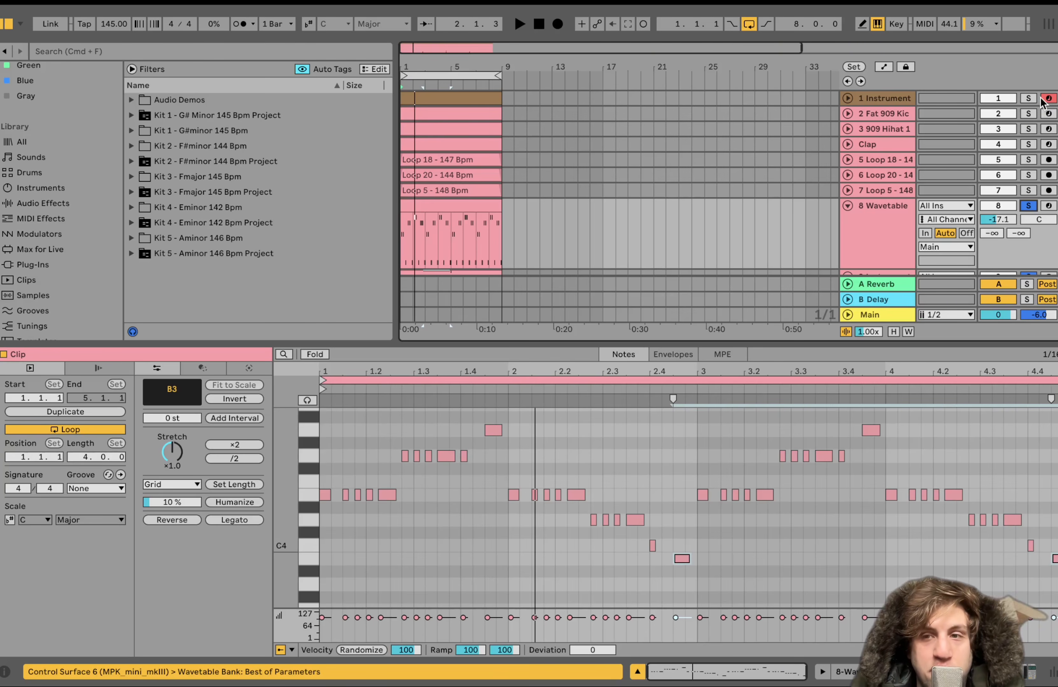
key("space")
scroll(937, 179, "down", 3)
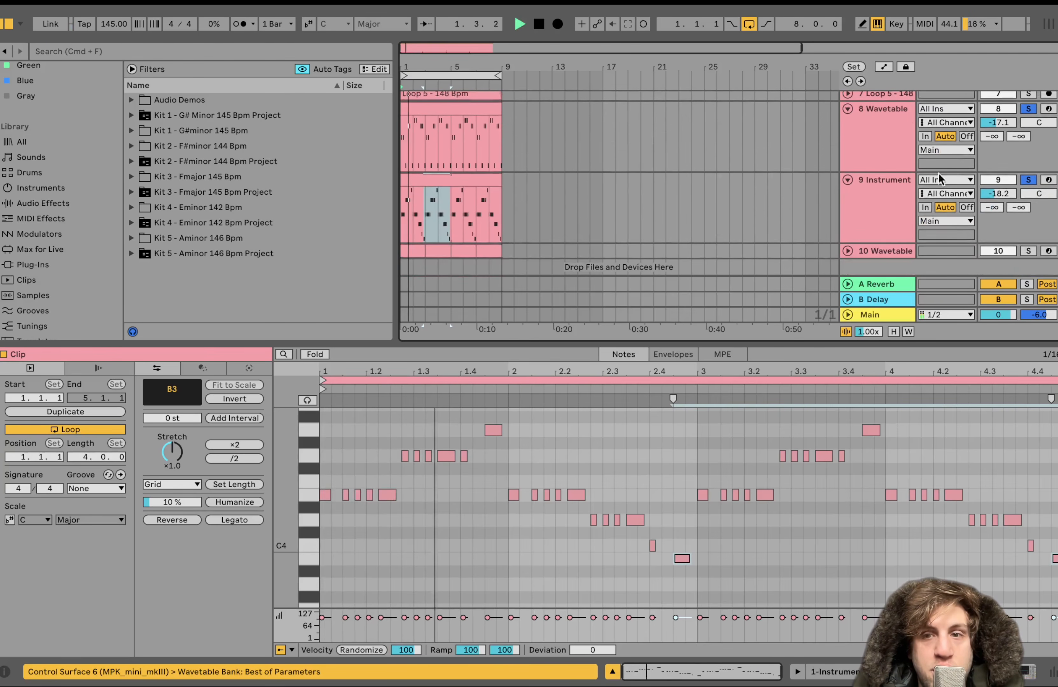
left_click(889, 189)
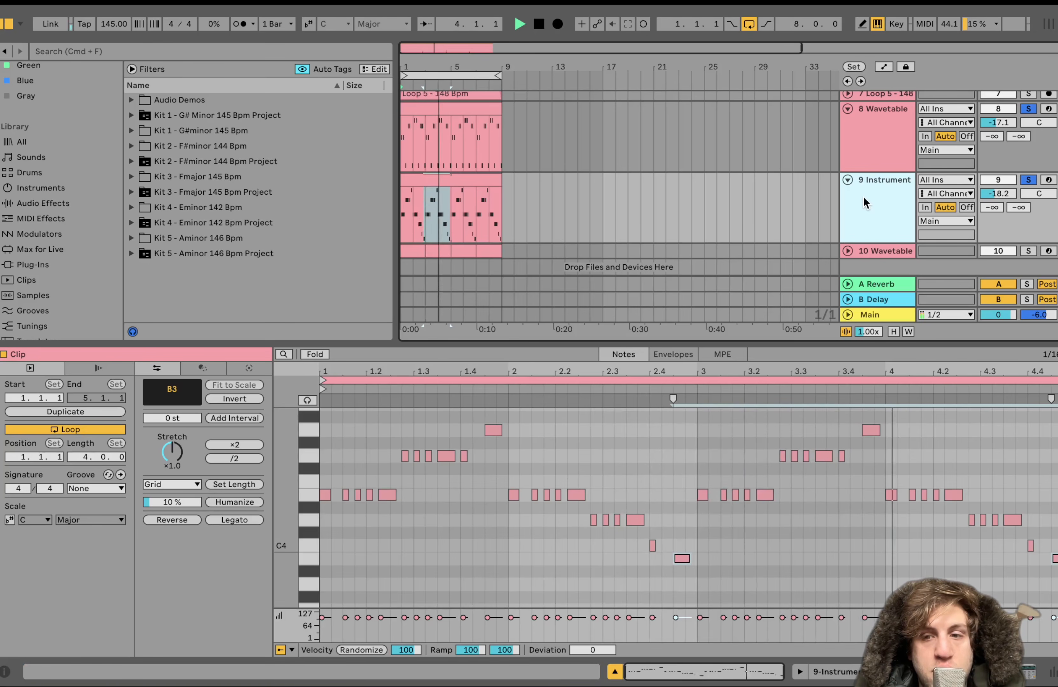
key("space")
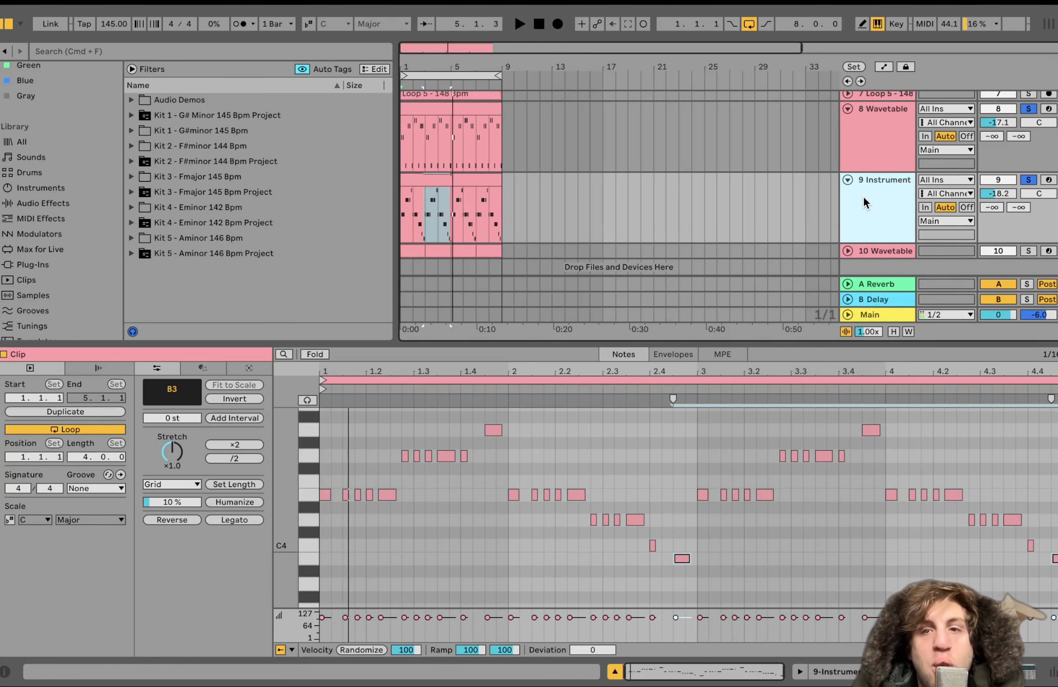
Return to soloing only 9 Instrument and play it while viewing the clip's first bars of notes up close
left_click(1028, 180)
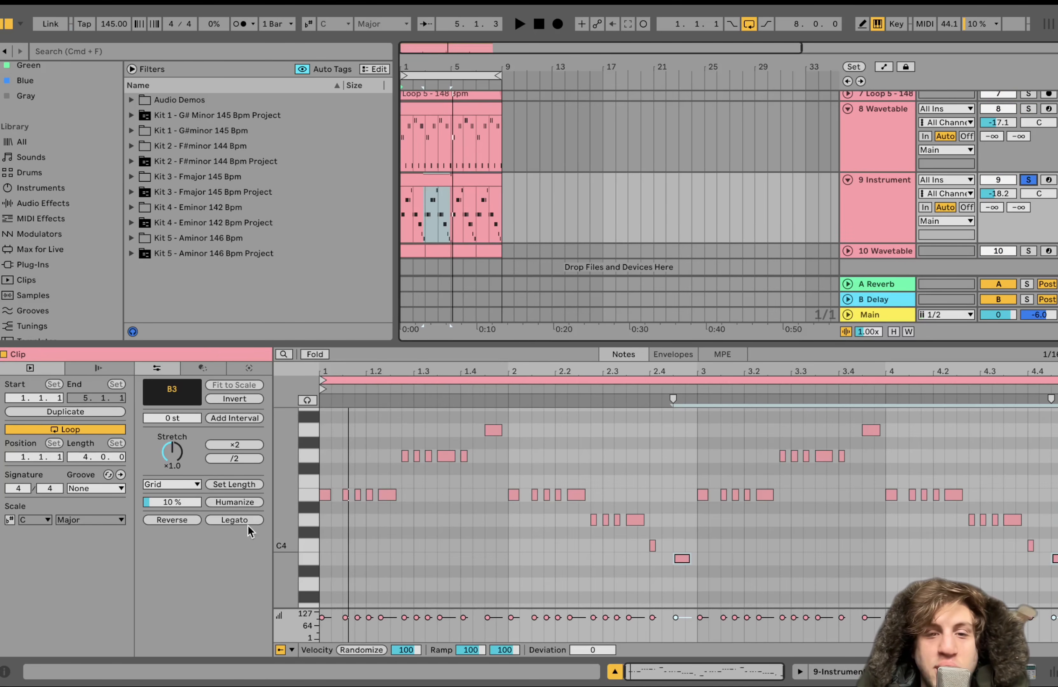
scroll(385, 516, "up", 3)
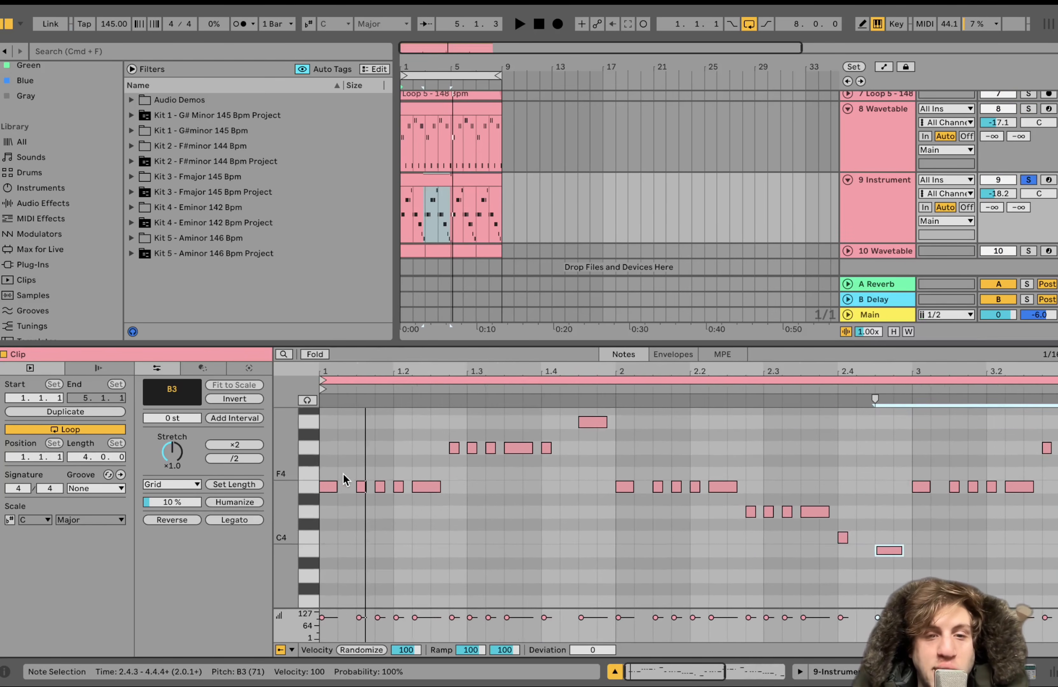
key("space")
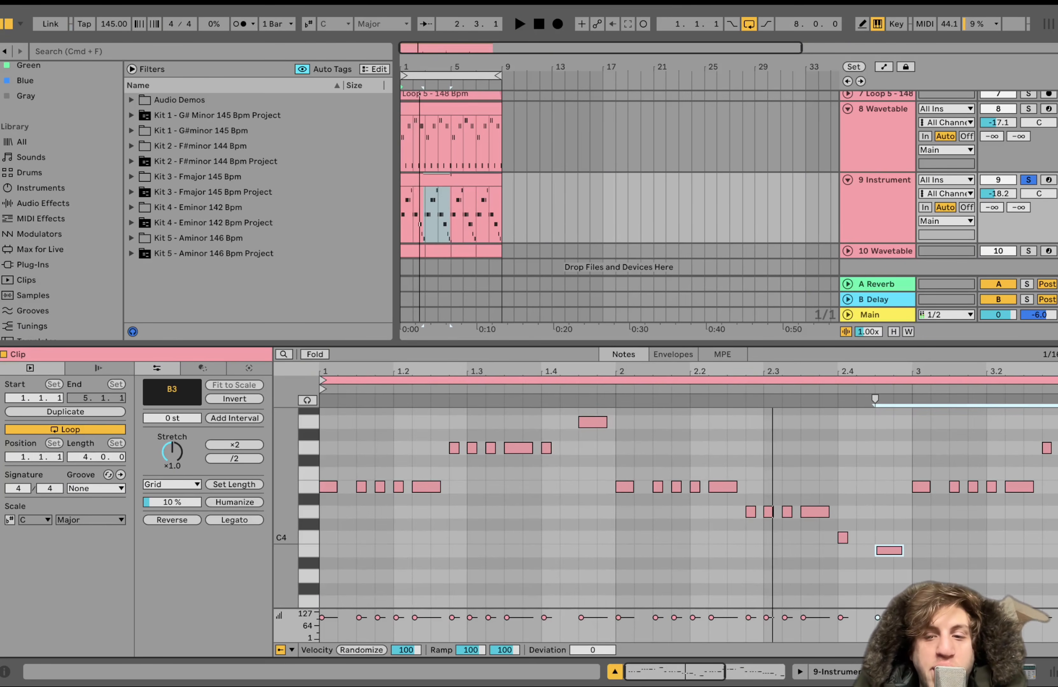
Show the 9 Instrument device chain, unfold its Instrument Rack and check the two Wavetable chains inside
key("shift+Tab")
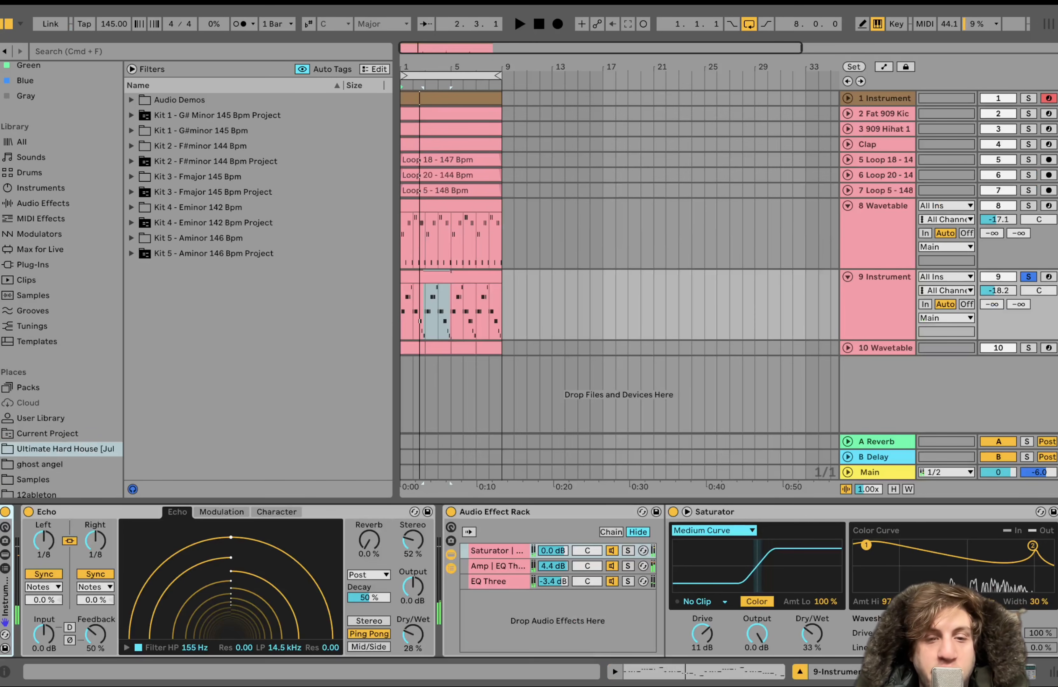
double_click(5, 600)
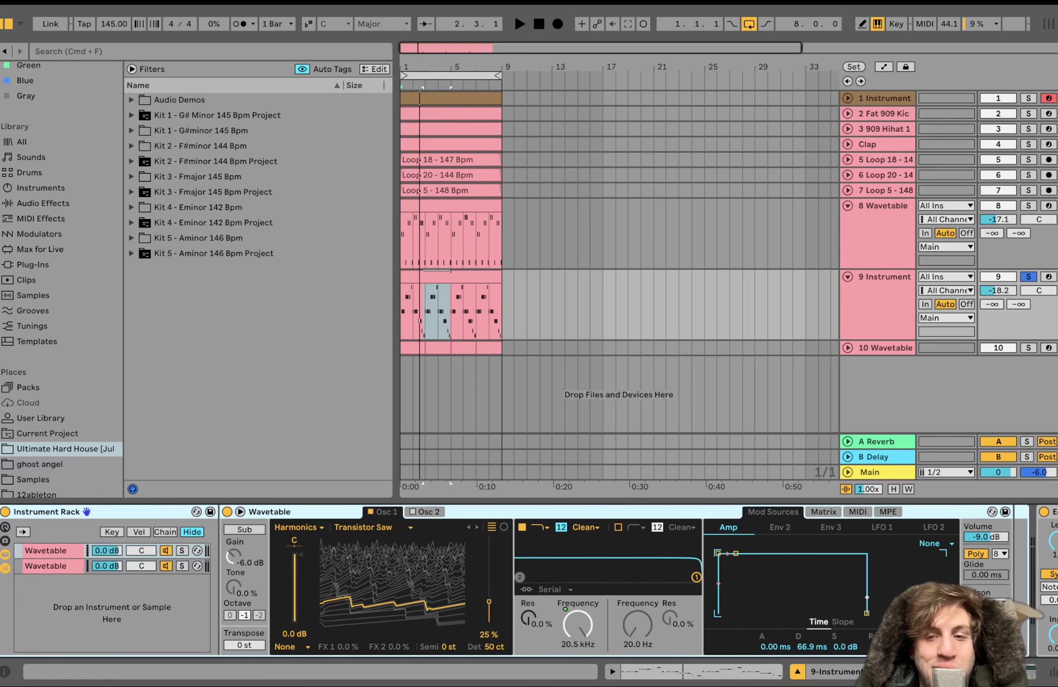
left_click(41, 564)
left_click(51, 552)
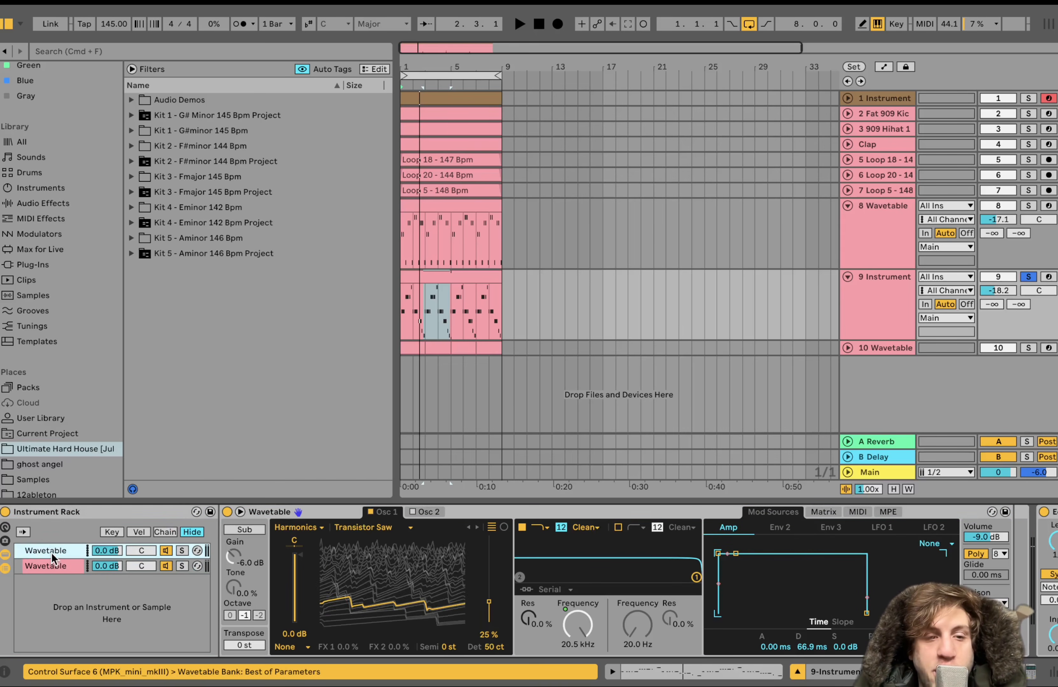
Turn off Echo, the Audio Effect Rack and Auto Pan on 9 Instrument, and play the part dry
scroll(186, 550, "right", 10)
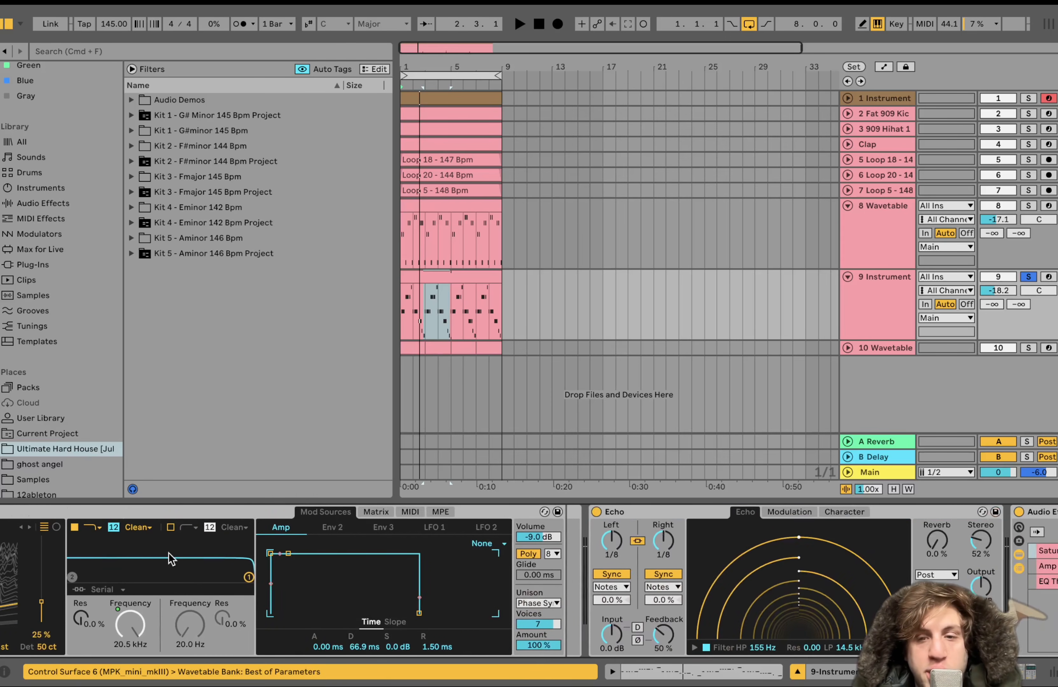
left_click(624, 513)
scroll(643, 514, "right", 20)
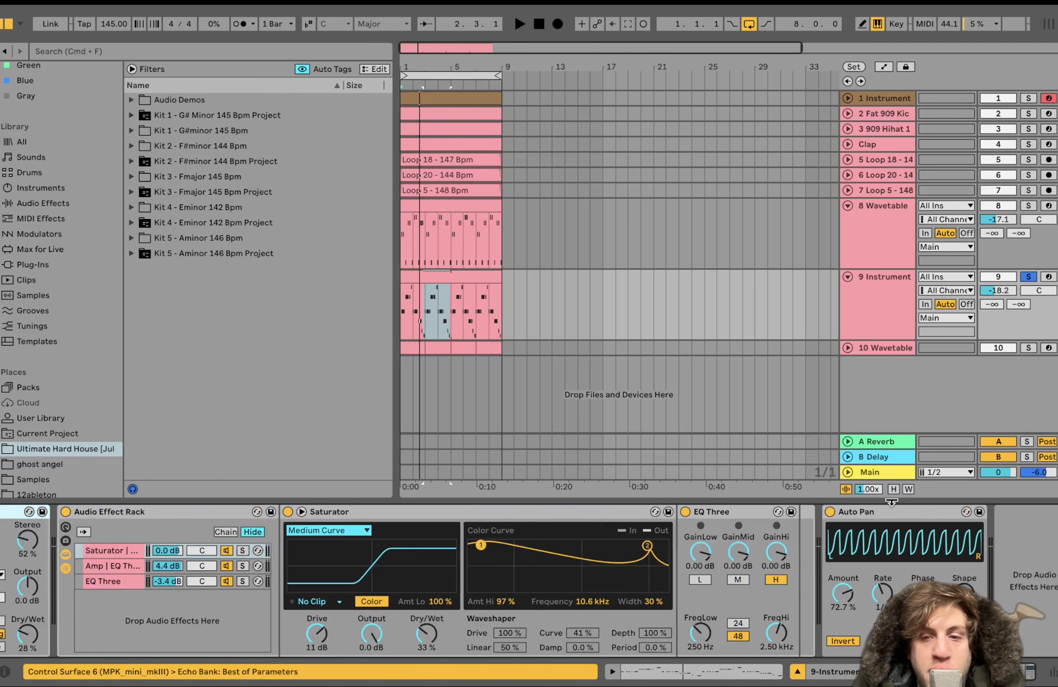
left_click(830, 510)
key("space")
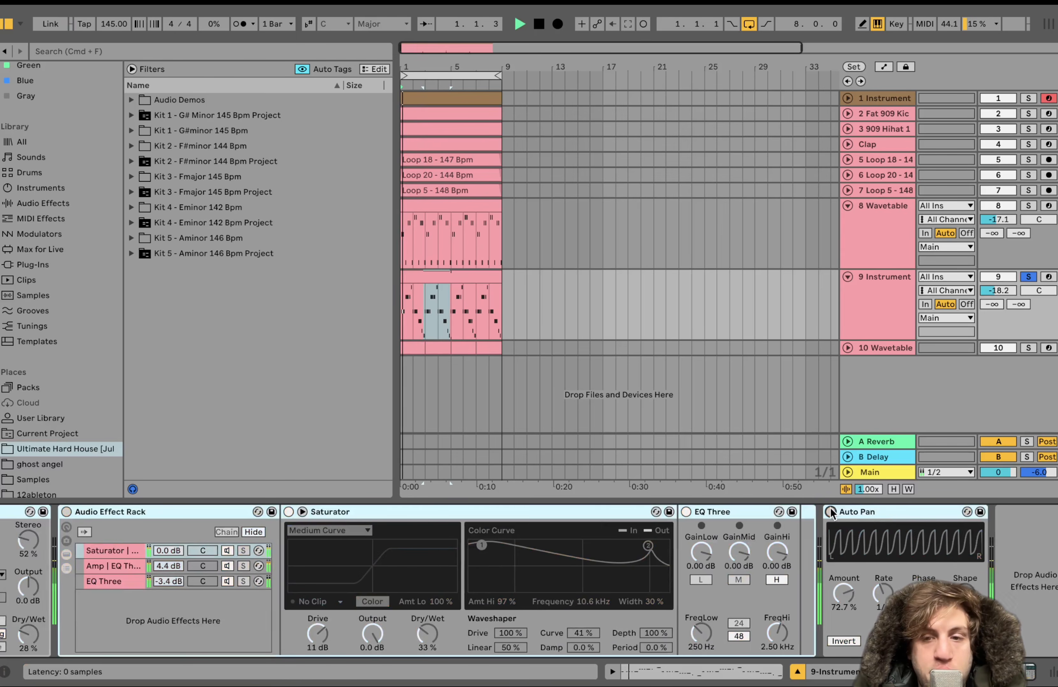
Solo each Wavetable chain of the Instrument Rack in turn during playback and compare their wavetables
scroll(830, 508, "left", 20)
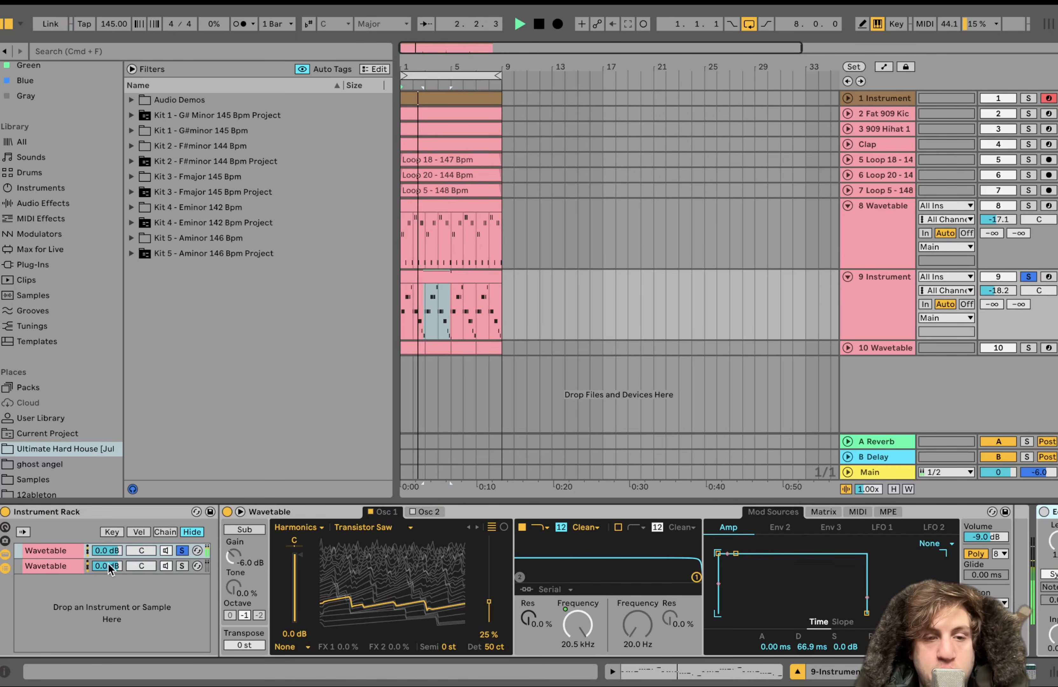
left_click(45, 552)
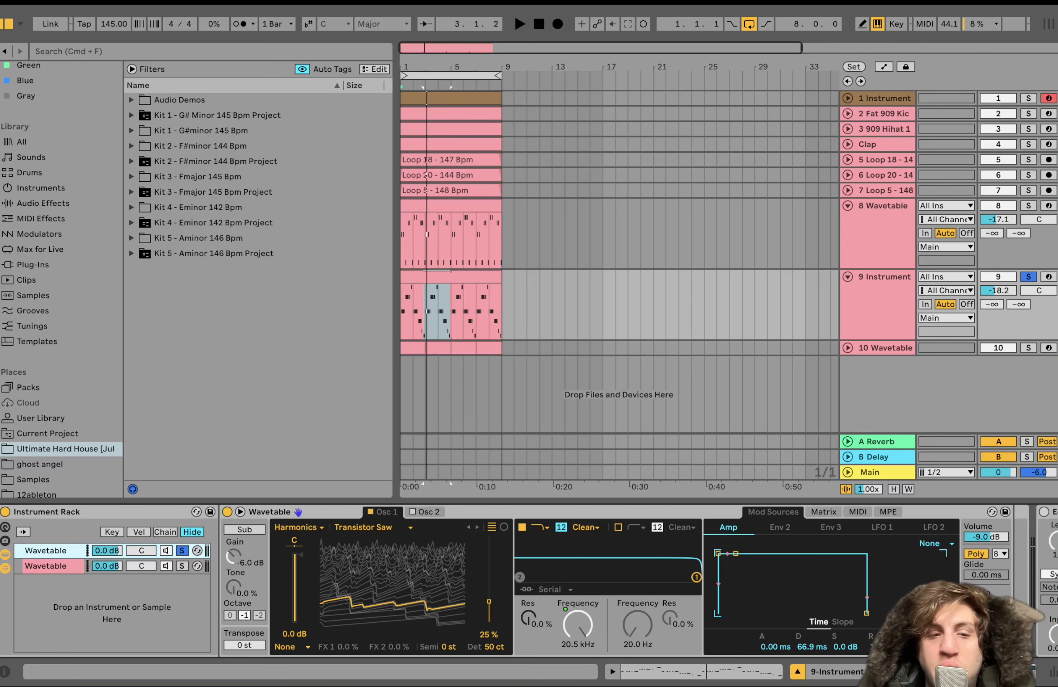
left_click(181, 566)
key("space")
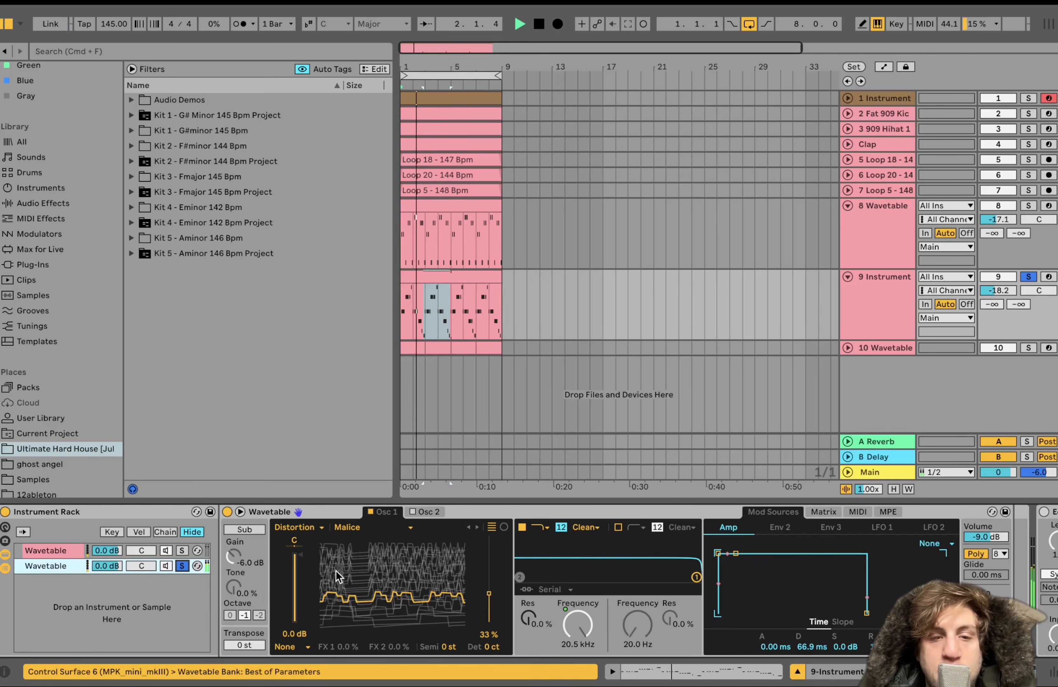
key("space")
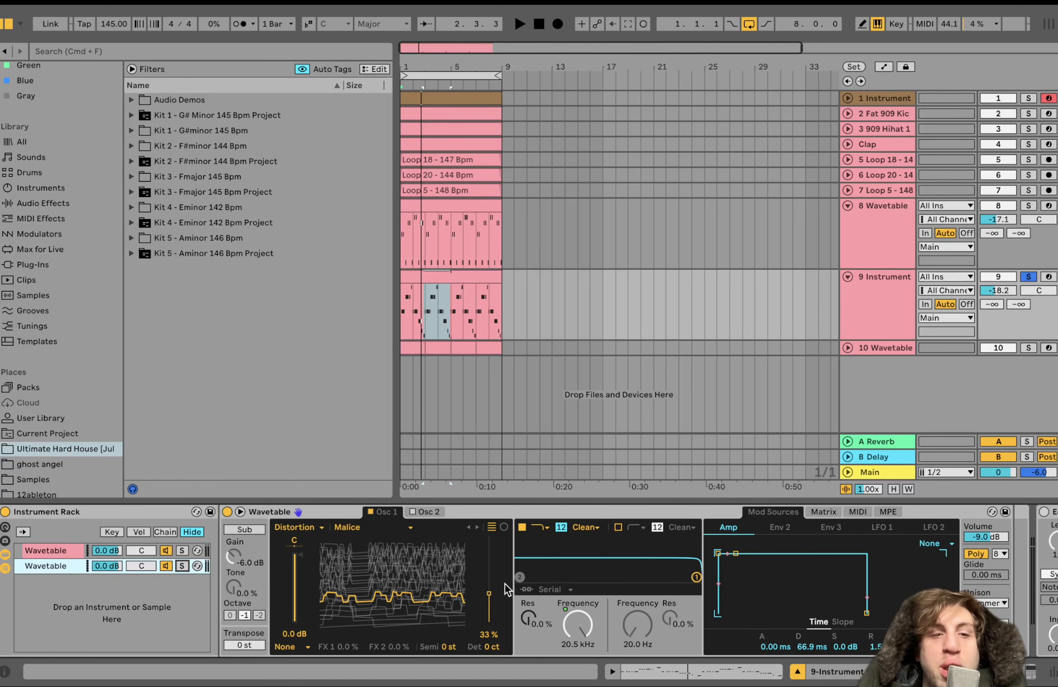
Play both Wavetable chains together without effects while viewing the second one's amp envelope and unison settings
key("space")
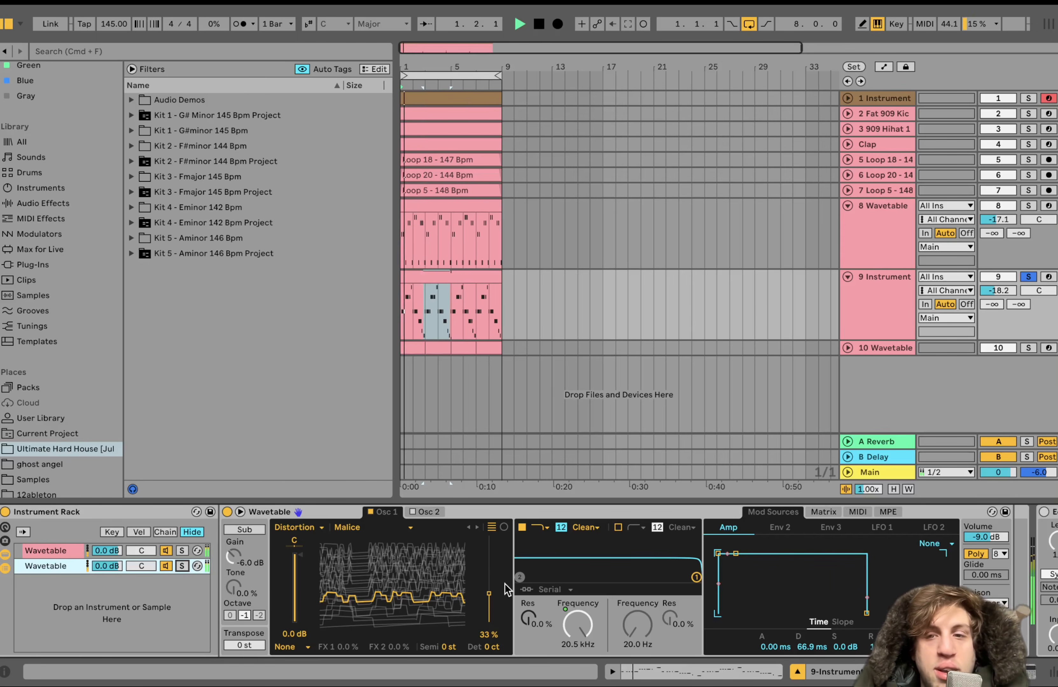
scroll(505, 584, "right", 6)
scroll(508, 589, "right", 3)
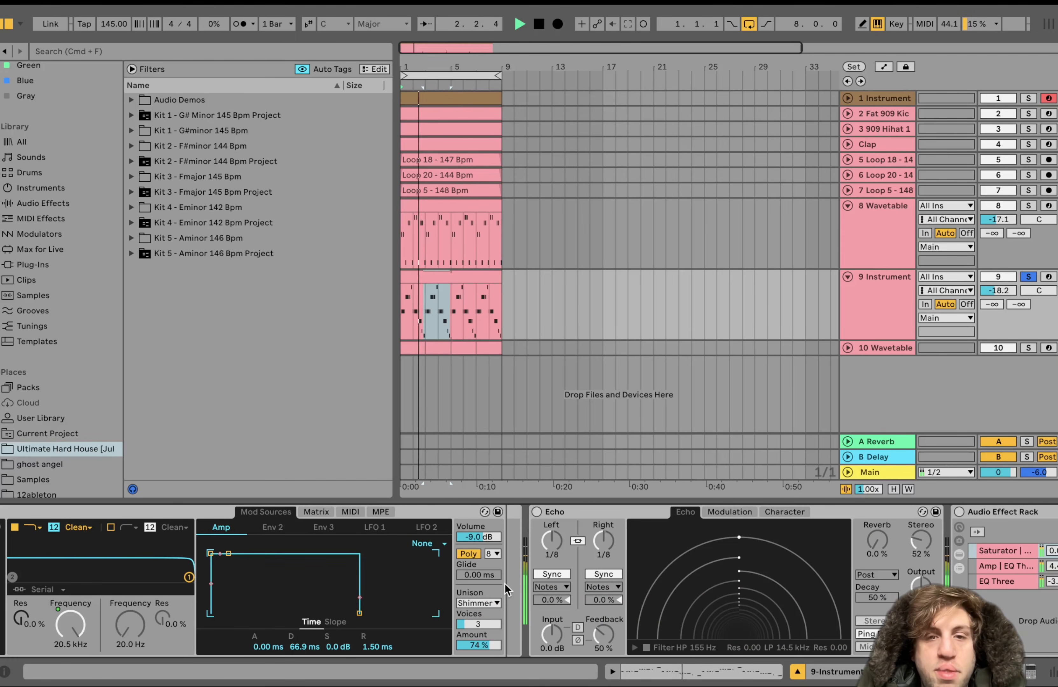
key("space")
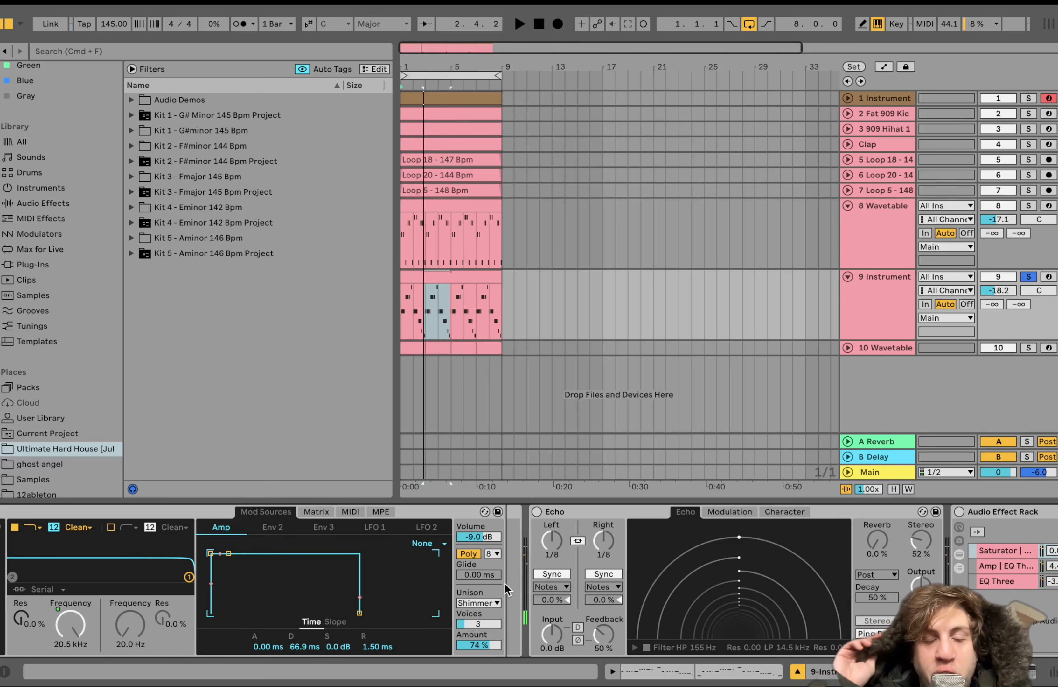
Turn Echo back on and play the part with the delay, viewing the devices that follow
scroll(583, 560, "right", 5)
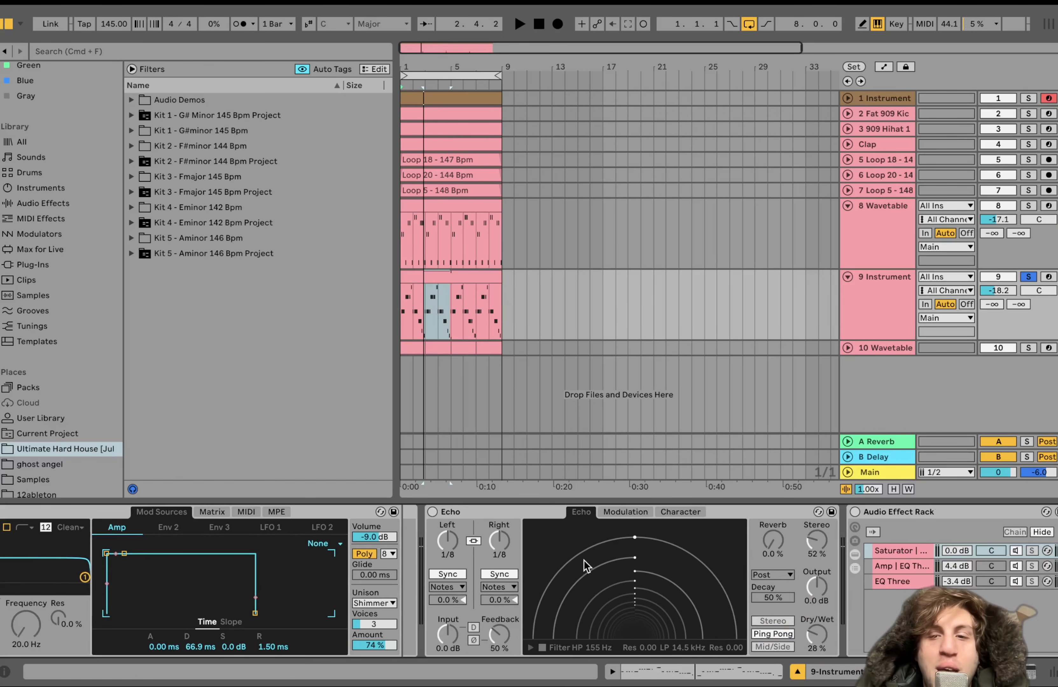
left_click(407, 512)
key("space")
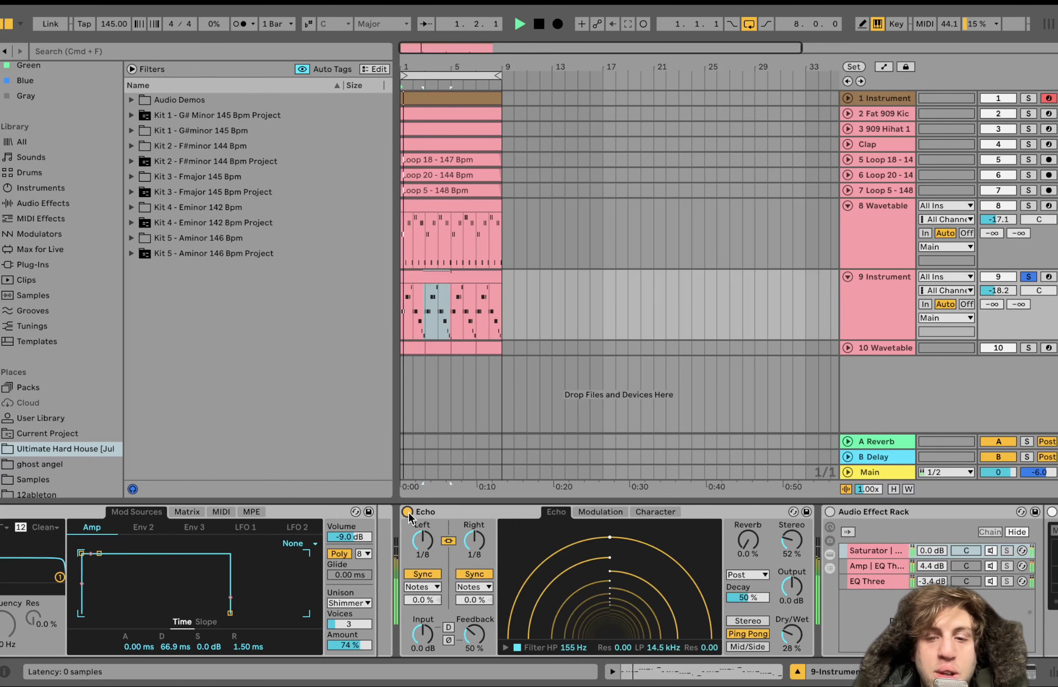
scroll(443, 516, "right", 15)
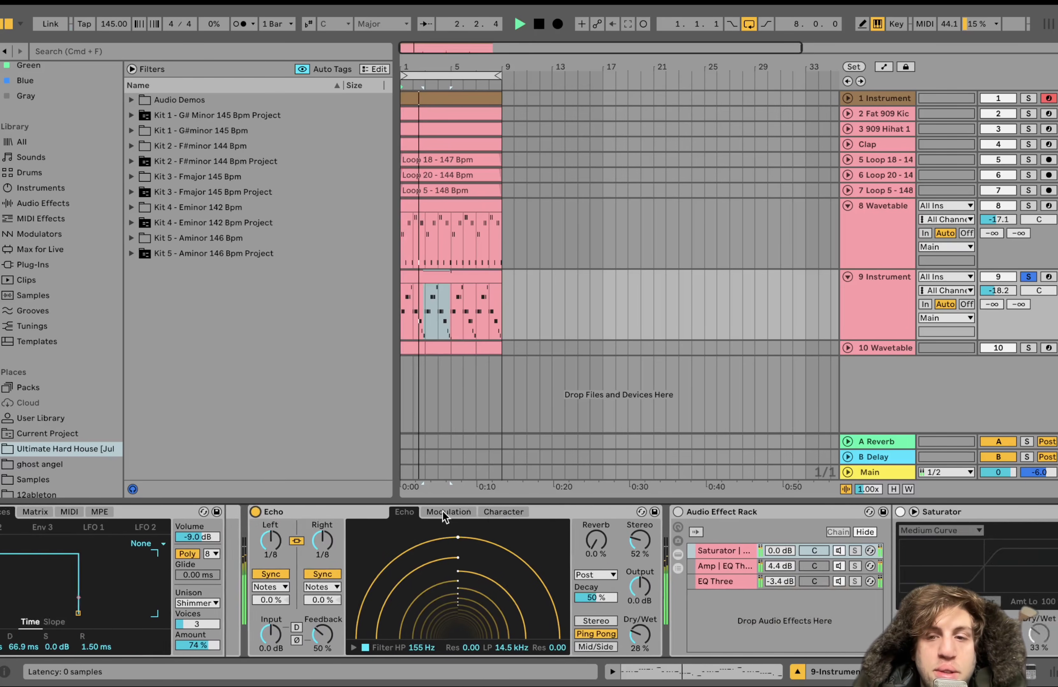
scroll(443, 516, "right", 5)
key("space")
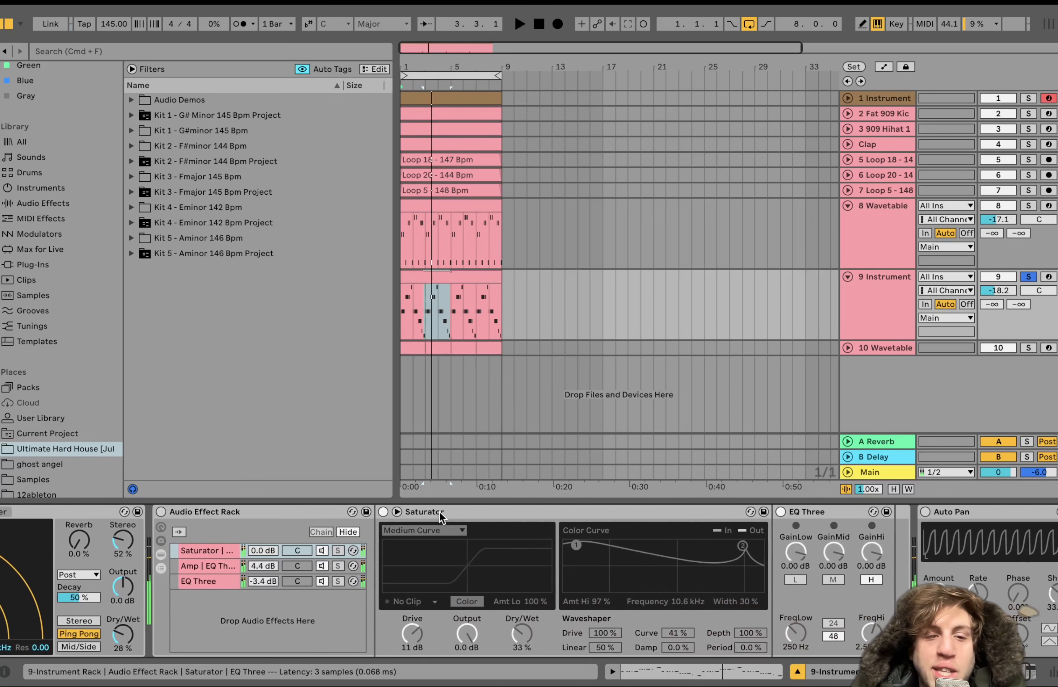
Select the 9 Instrument clip, turn the Audio Effect Rack back on and play the part through it
left_click(430, 276)
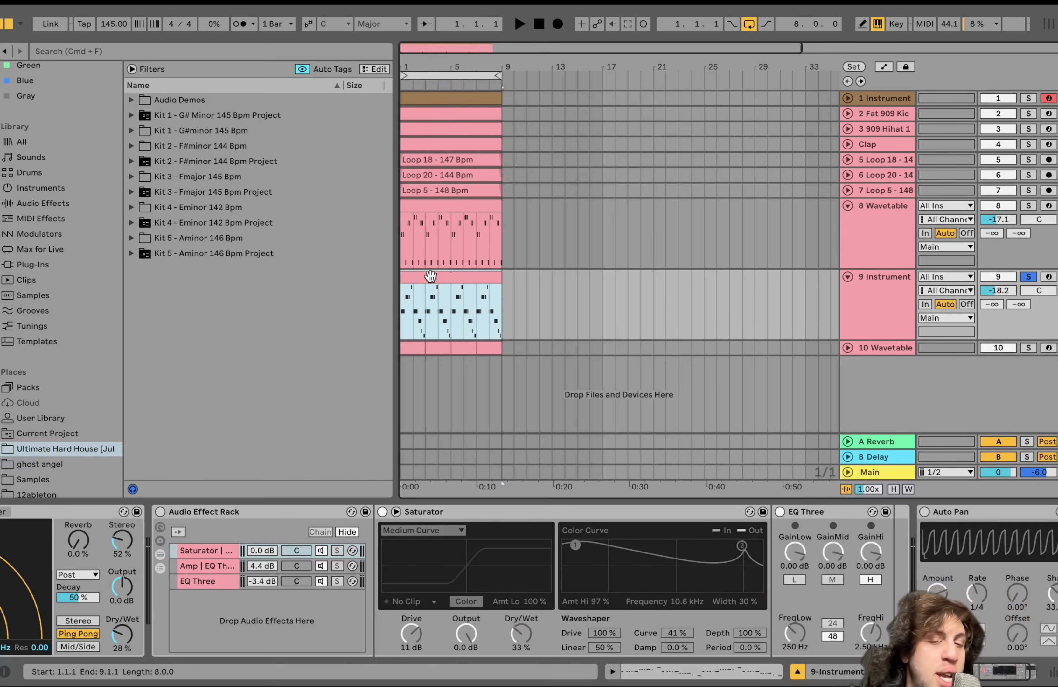
left_click(160, 511)
key("space")
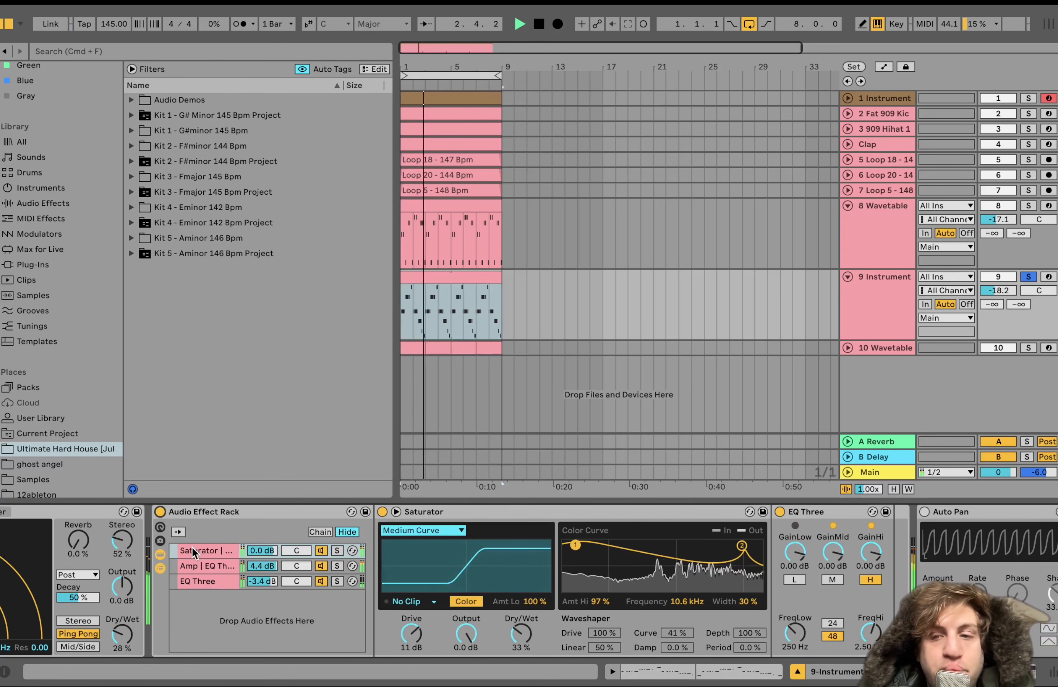
key("space")
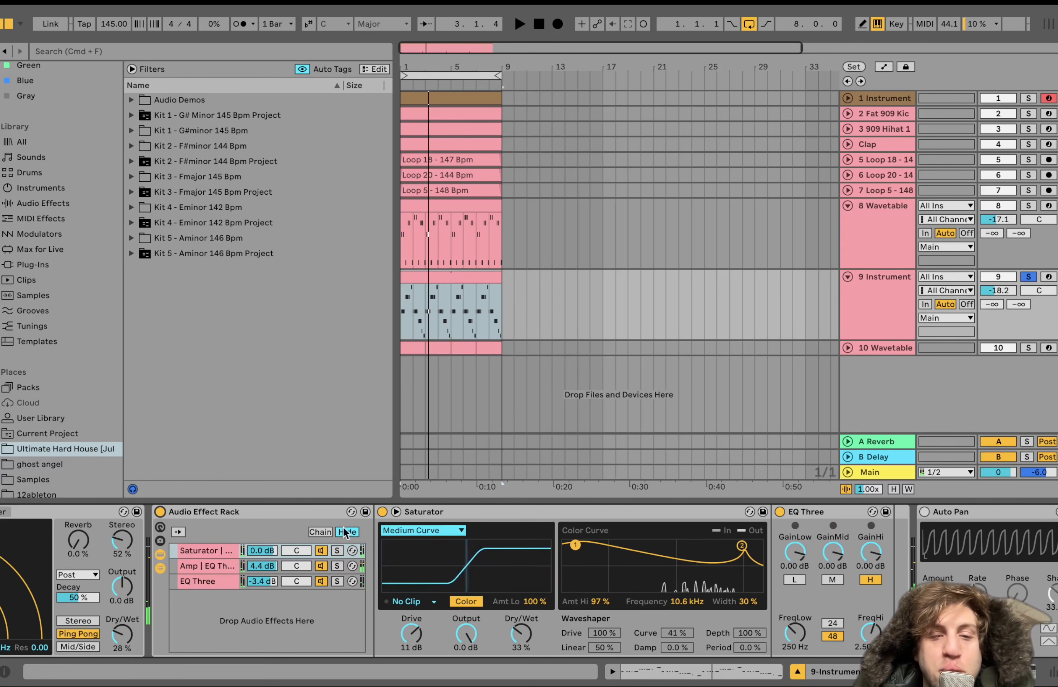
Audition the rack's EQ Three and Amp chains in solo, raising FreqLow in the Amp chain's EQ Three to 347 Hz
left_click(337, 581)
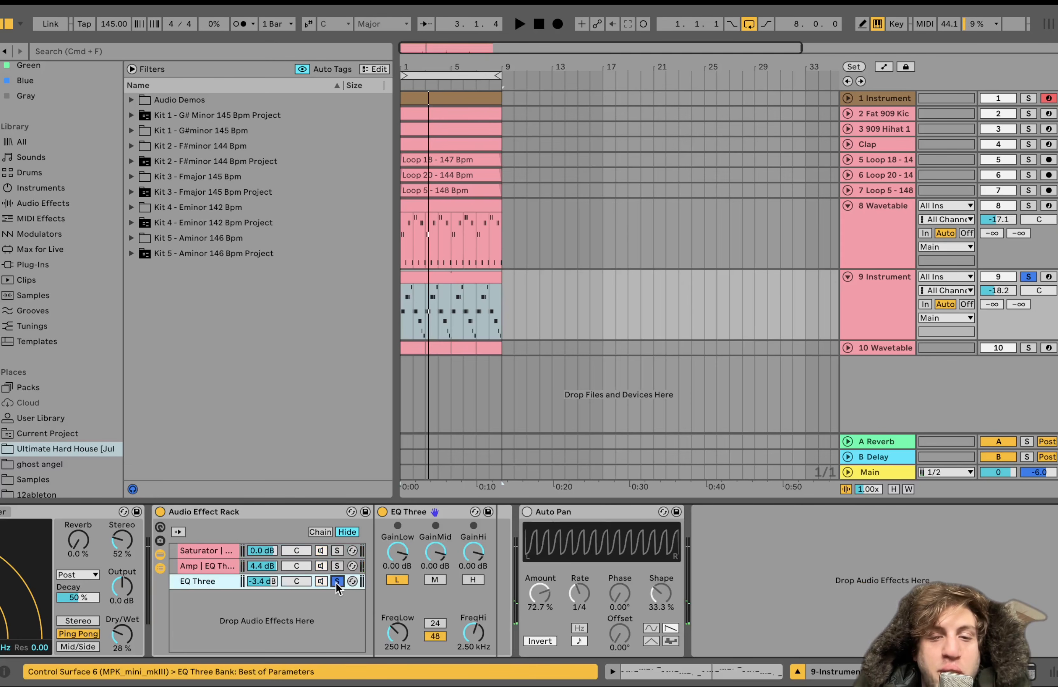
key("space")
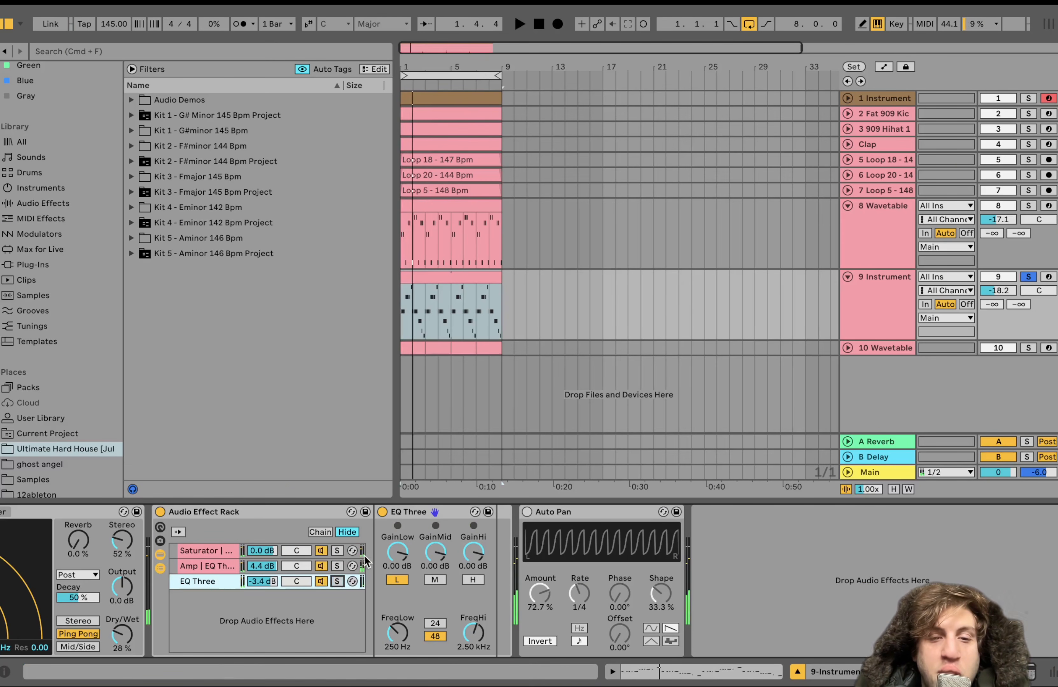
left_click(337, 566)
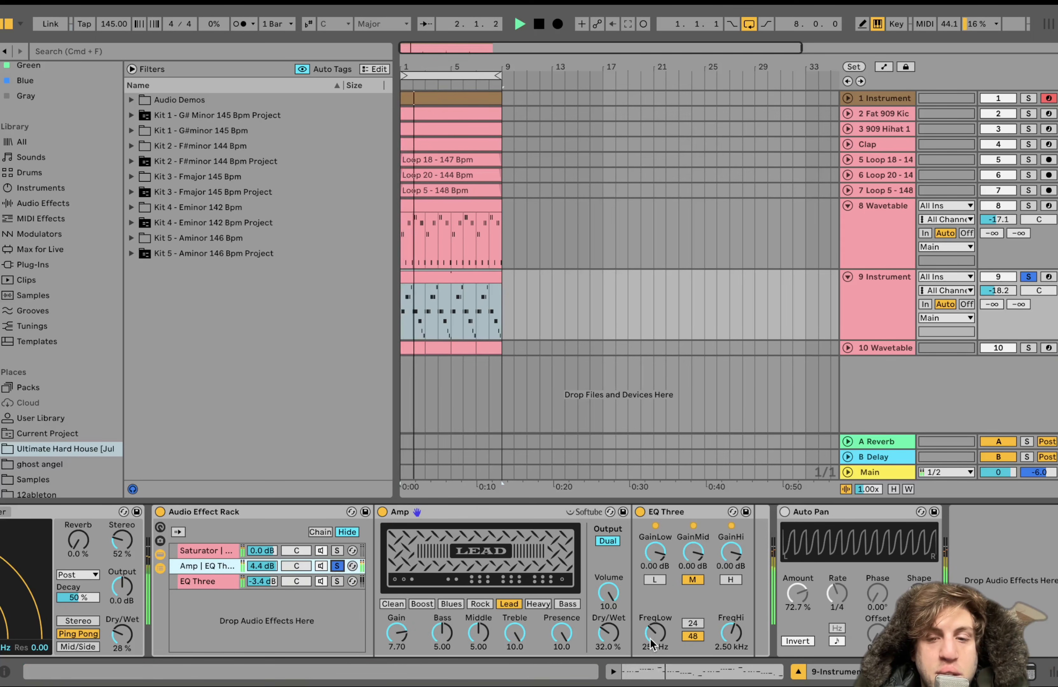
left_click_drag(650, 639, 651, 628)
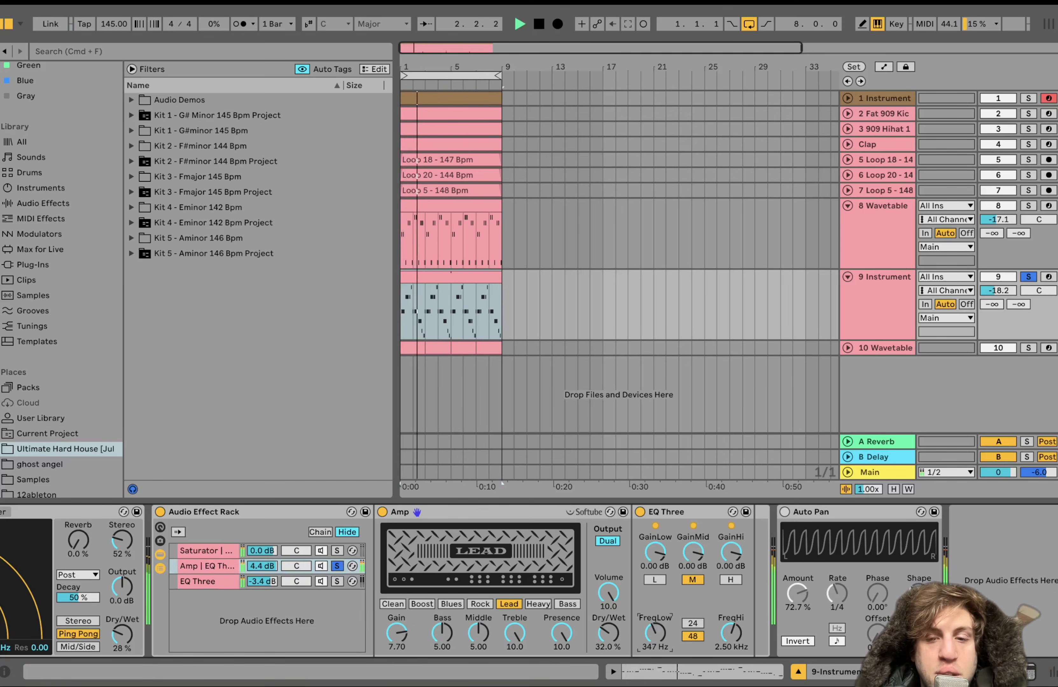
Solo the rack's Saturator chain during playback, release the solo and play all three chains together
left_click(336, 552)
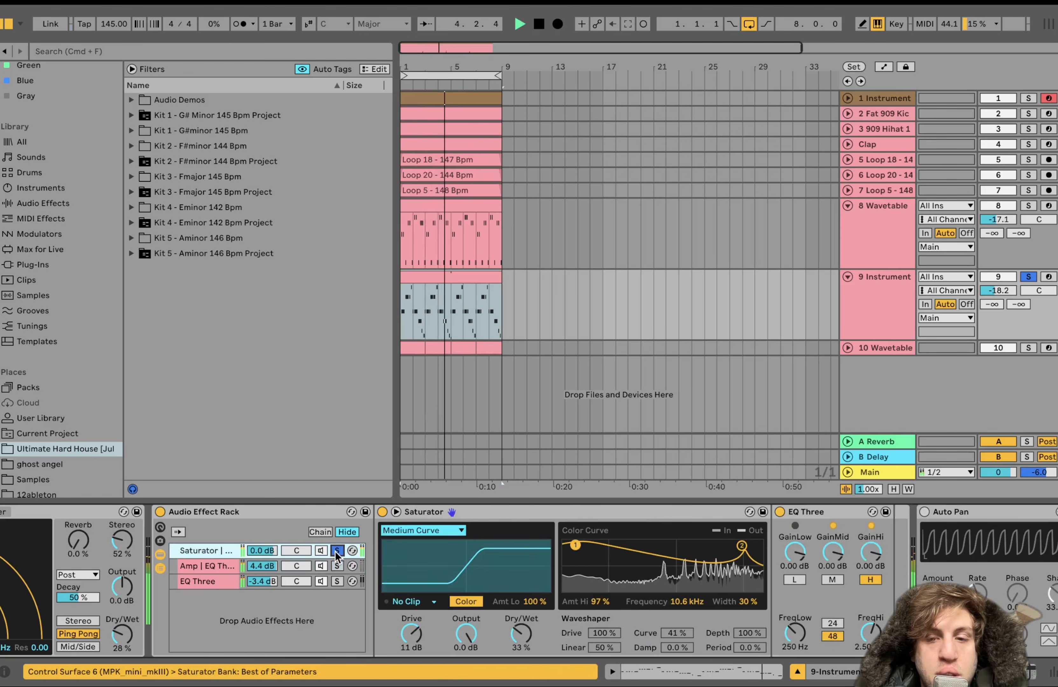
left_click(336, 552)
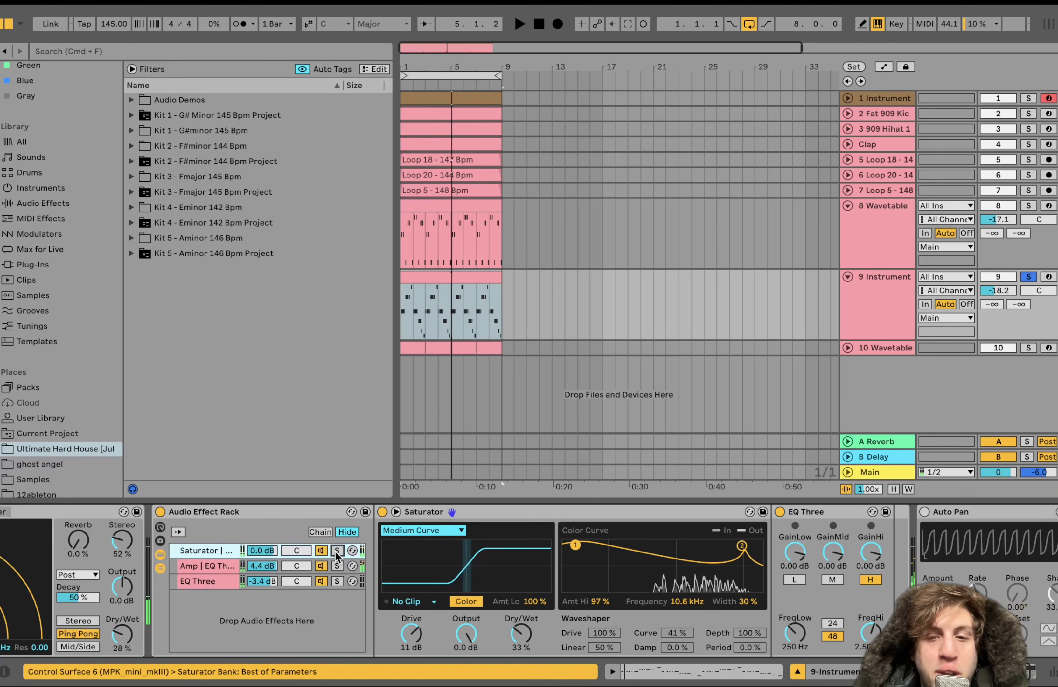
key("space")
scroll(335, 551, "right", 2)
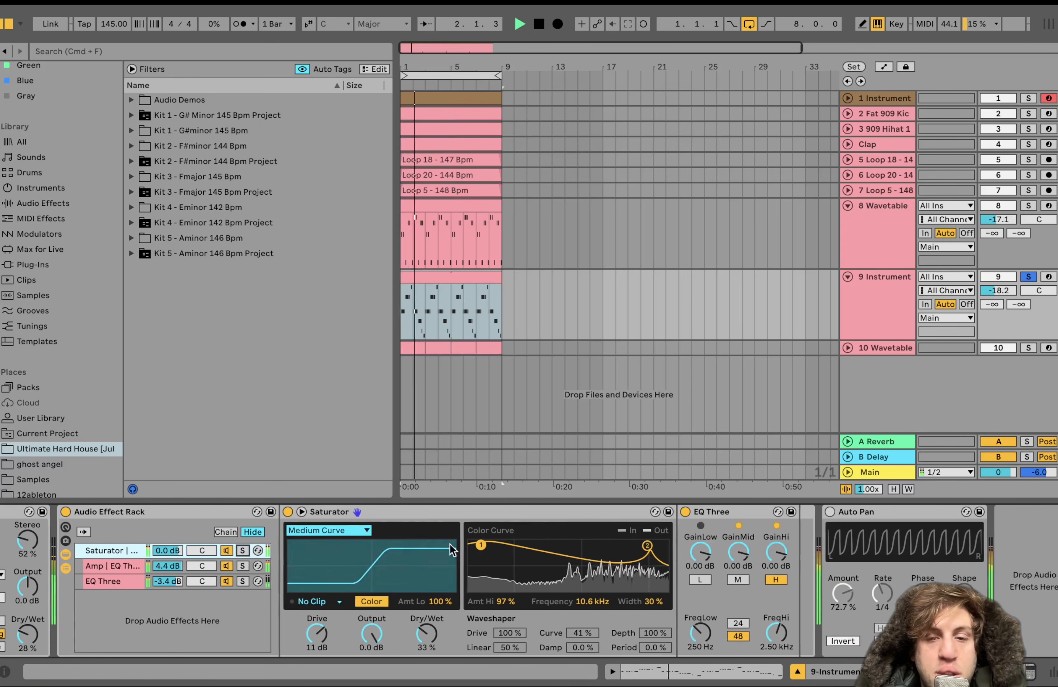
key("space")
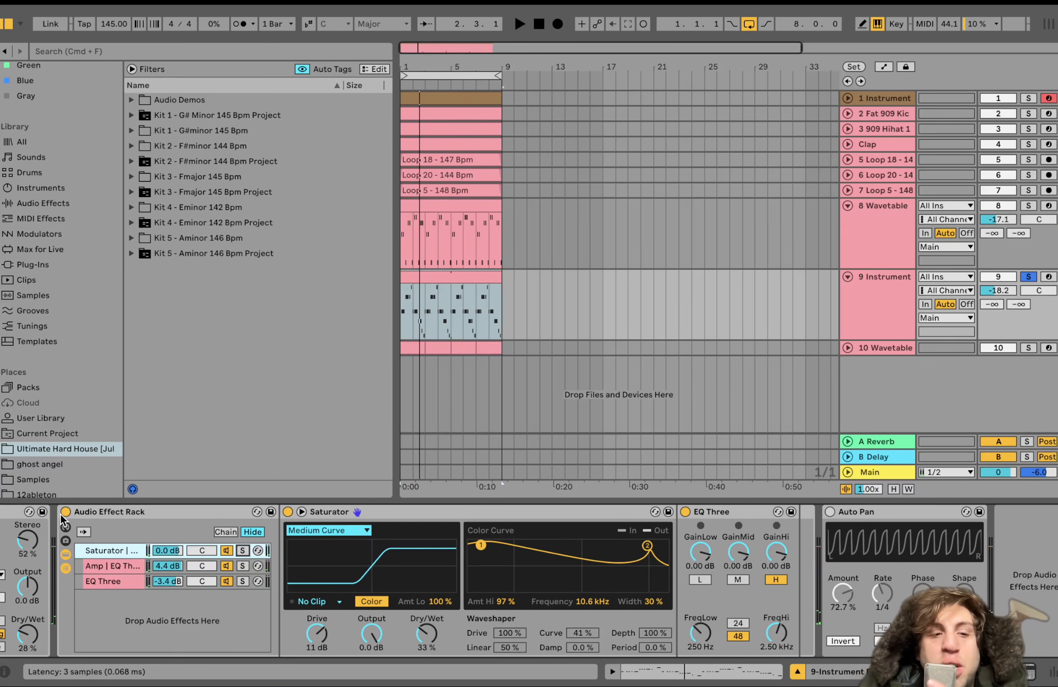
Bypass the Audio Effect Rack and re-enable it during playback to compare the sound without and with it
left_click(63, 513)
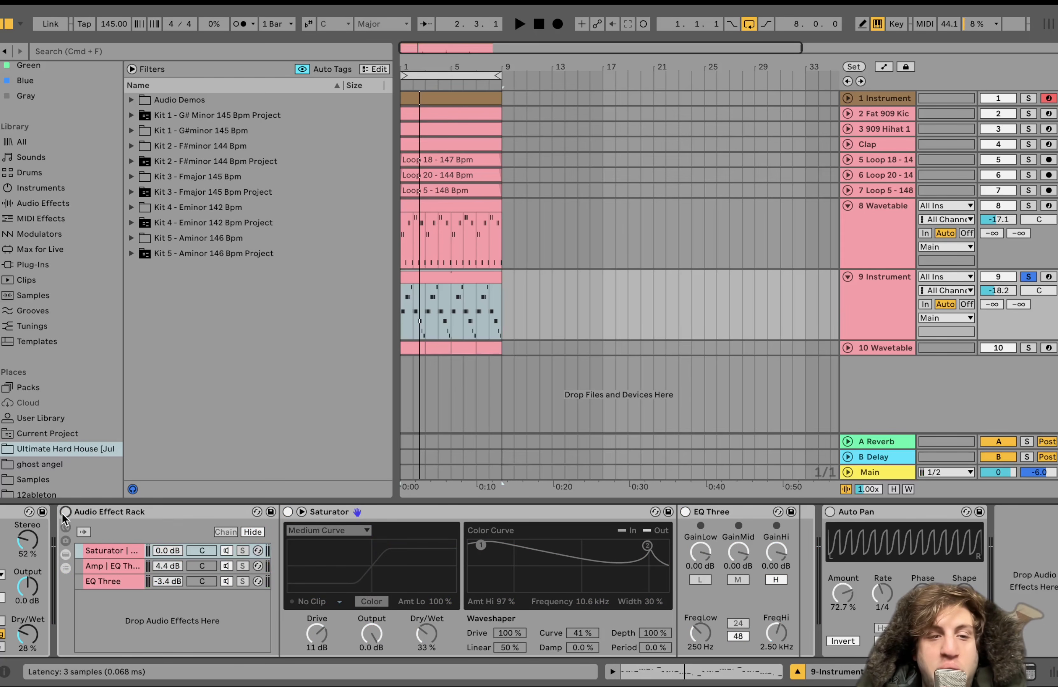
key("space")
left_click(63, 513)
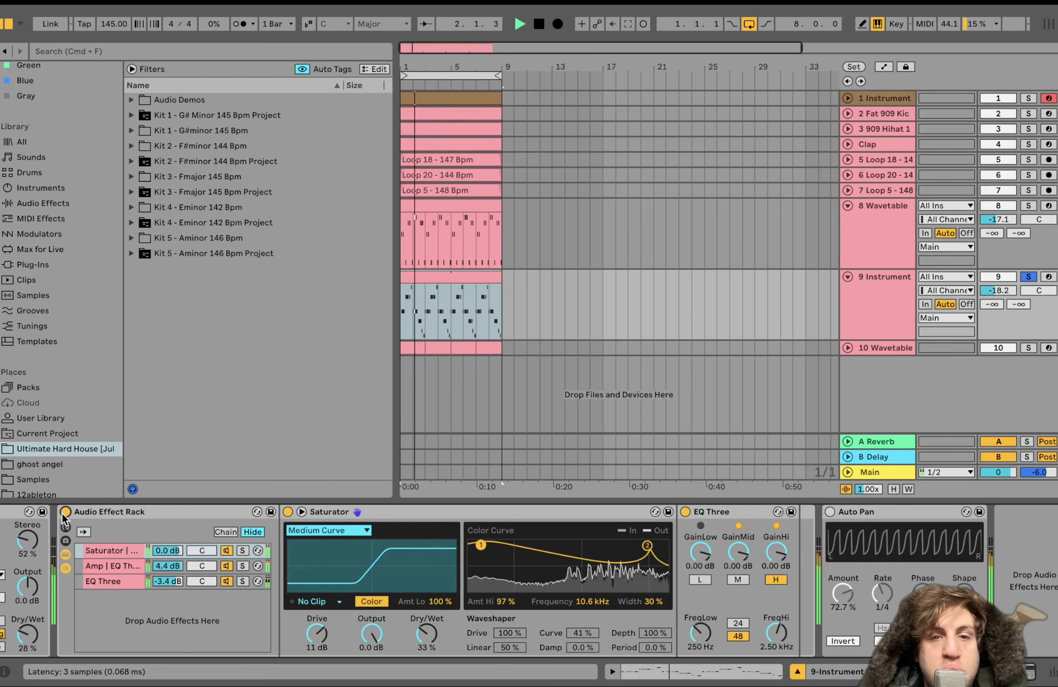
key("space")
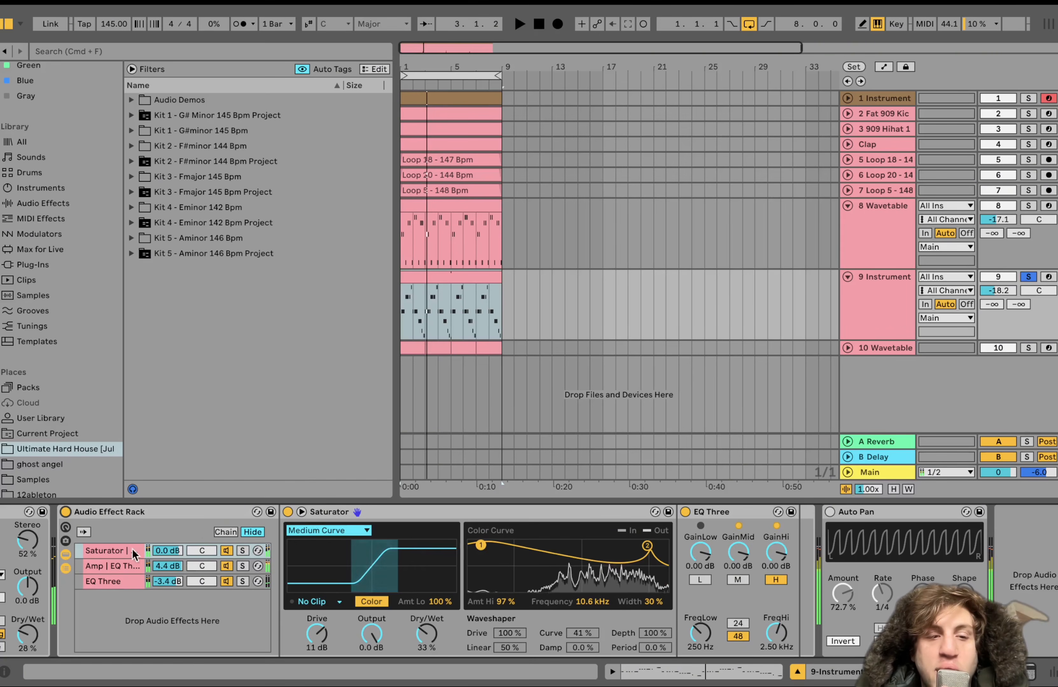
Review the Echo filter settings and the Audio Effect Rack's chains once more, including the Saturator
scroll(197, 555, "left", 10)
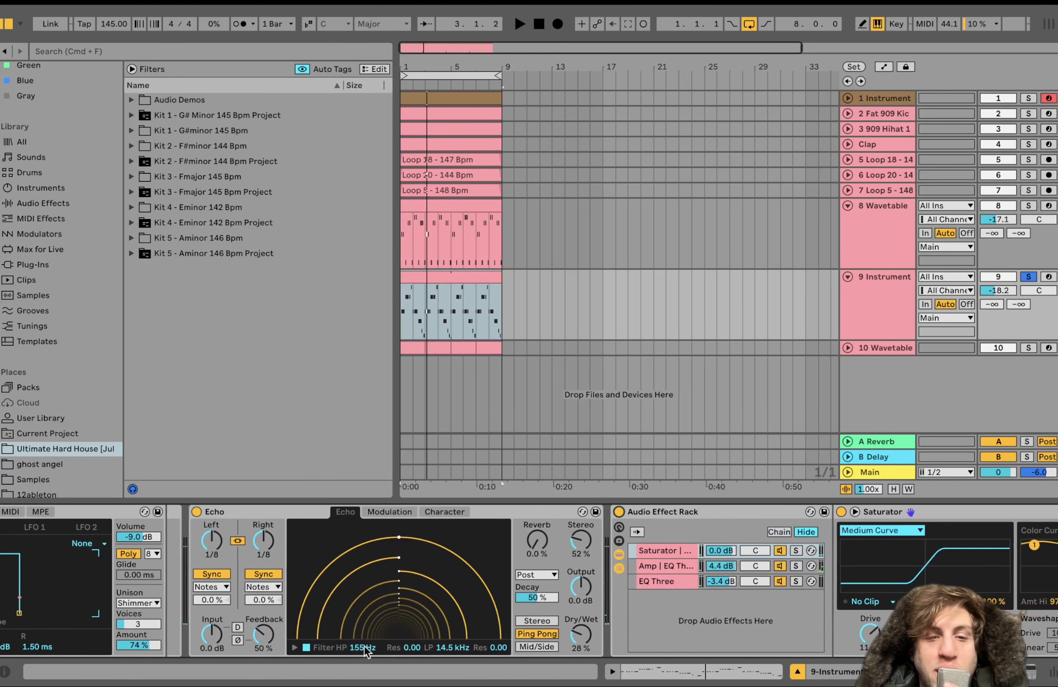
scroll(420, 588, "right", 5)
scroll(519, 545, "right", 10)
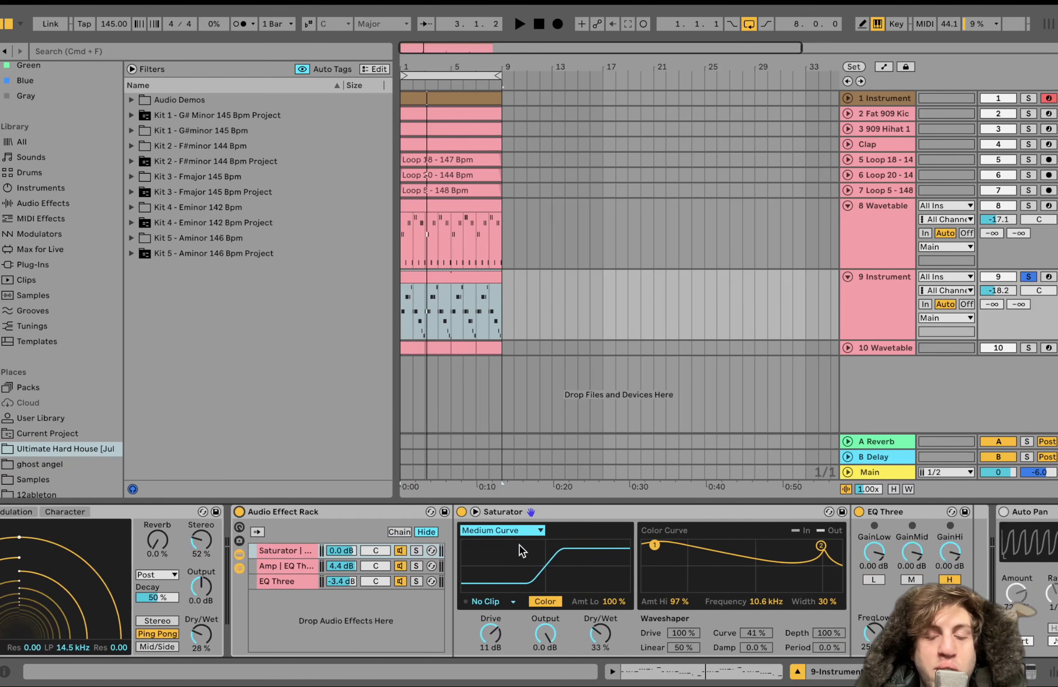
scroll(520, 545, "left", 8)
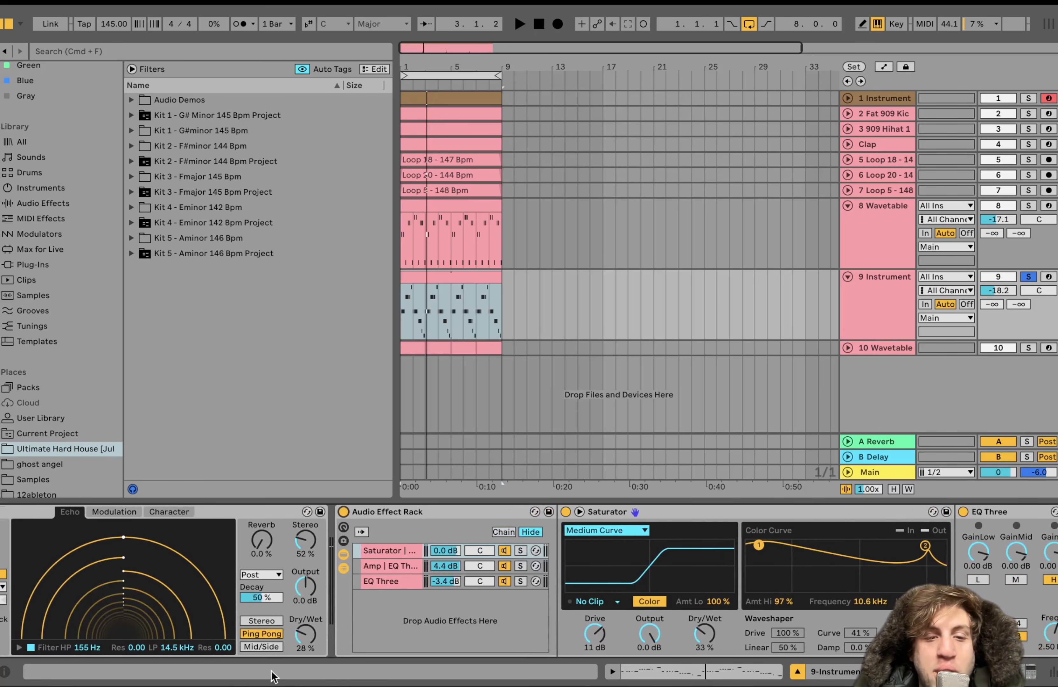
scroll(303, 634, "right", 5)
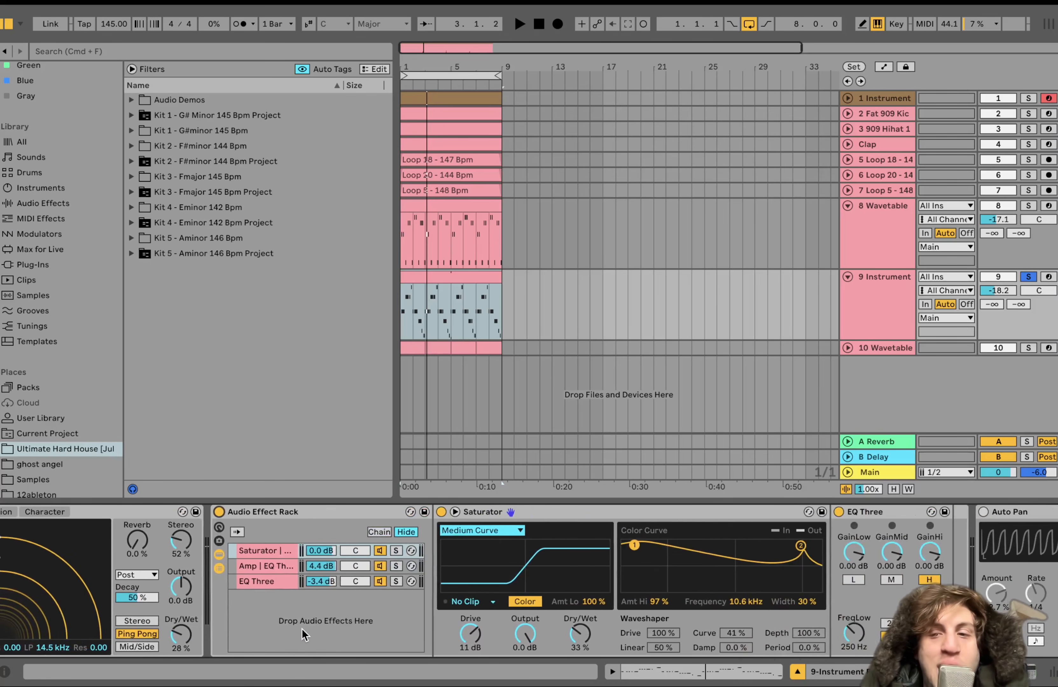
Turn on the Auto Pan at the end of the 9 Instrument track's effect chain
scroll(302, 629, "right", 4)
left_click(829, 512)
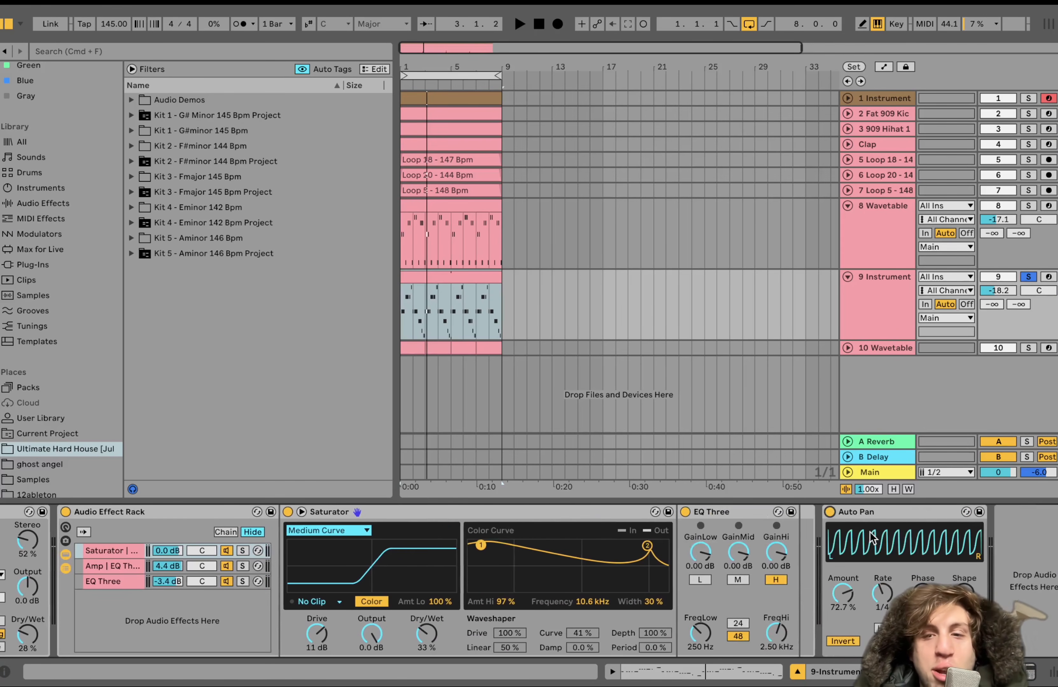
Solo the 10 Wavetable track, unfold it in the arrangement and start playback
left_click(1029, 348)
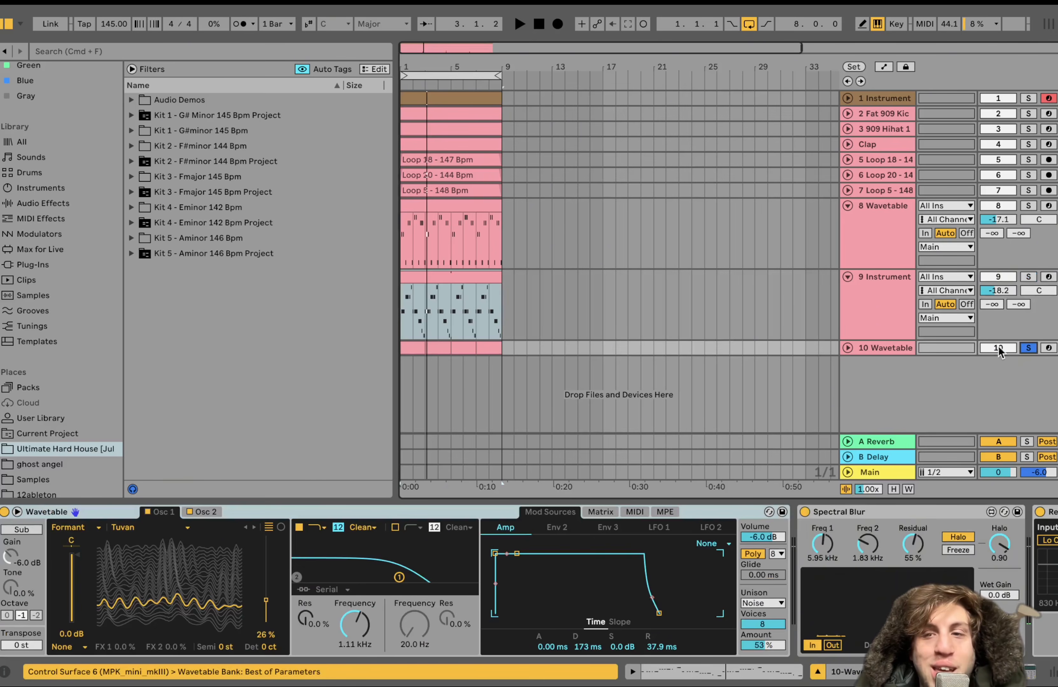
left_click(847, 348)
left_click(871, 349)
key("space")
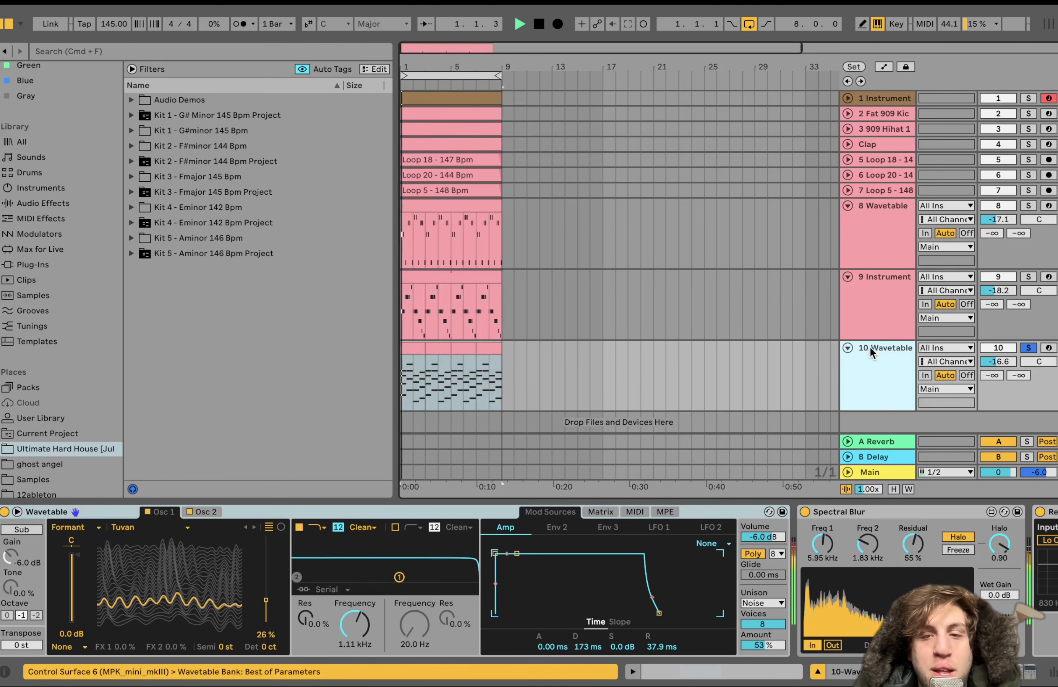
Examine the chord notes in the first MIDI clip of 10 Wavetable during playback, and return to the track's devices
double_click(418, 348)
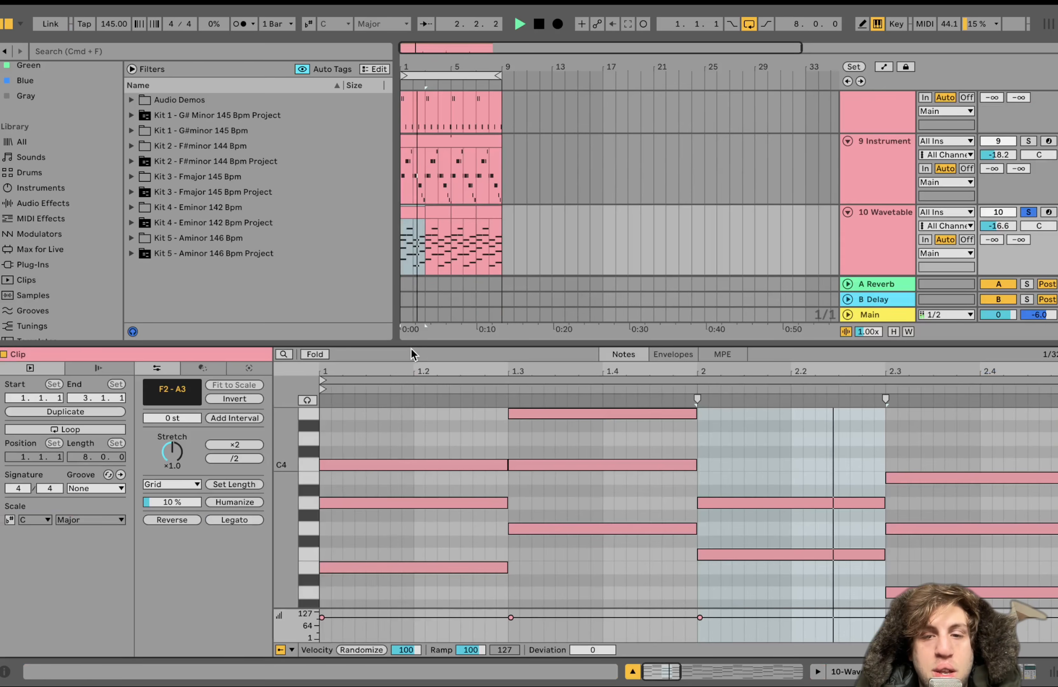
left_click_drag(287, 445, 278, 446)
key("space")
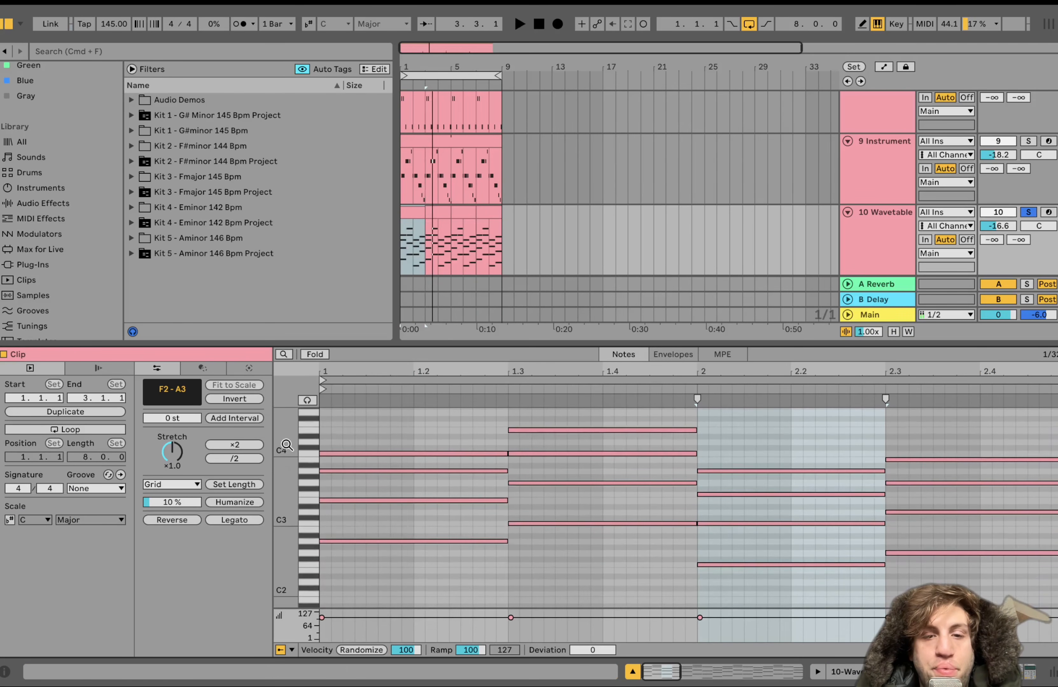
key("space")
key("space")
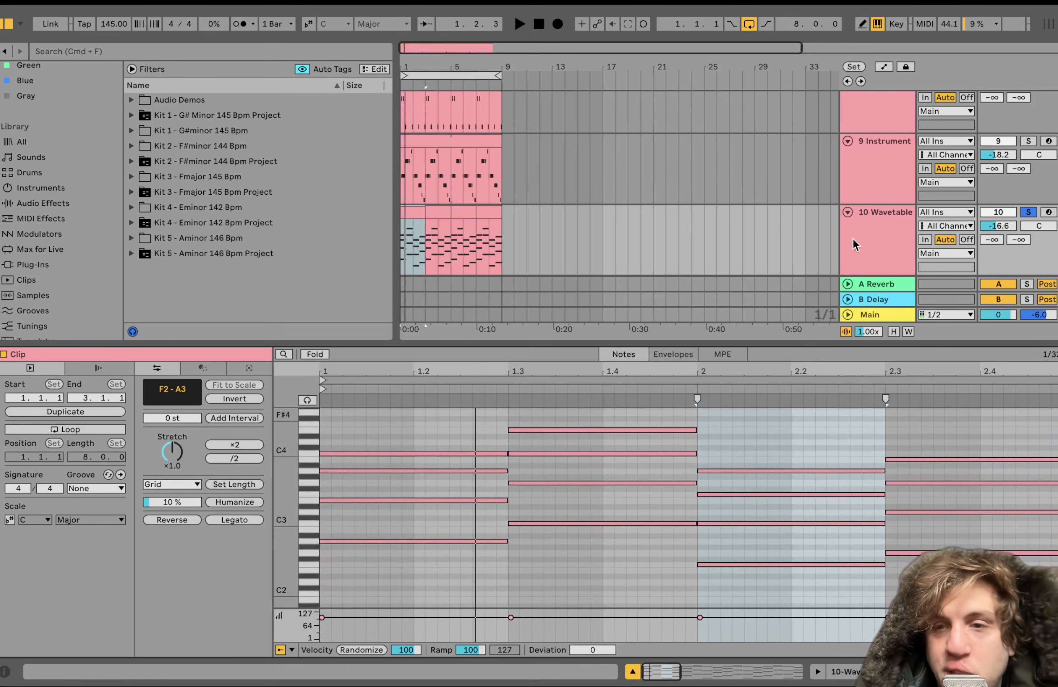
left_click(868, 253)
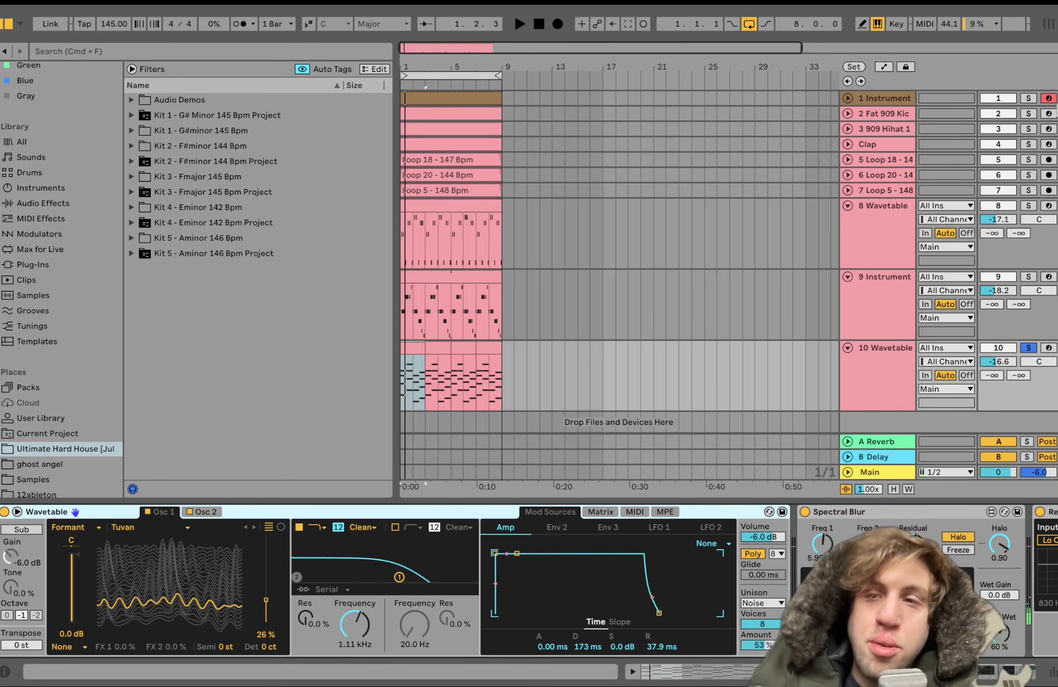
Audition 1 Instrument, 8 Wavetable, 9 Instrument and 10 Wavetable by adding them to the solo, and return to soloing 10 Wavetable alone
left_click(1029, 99)
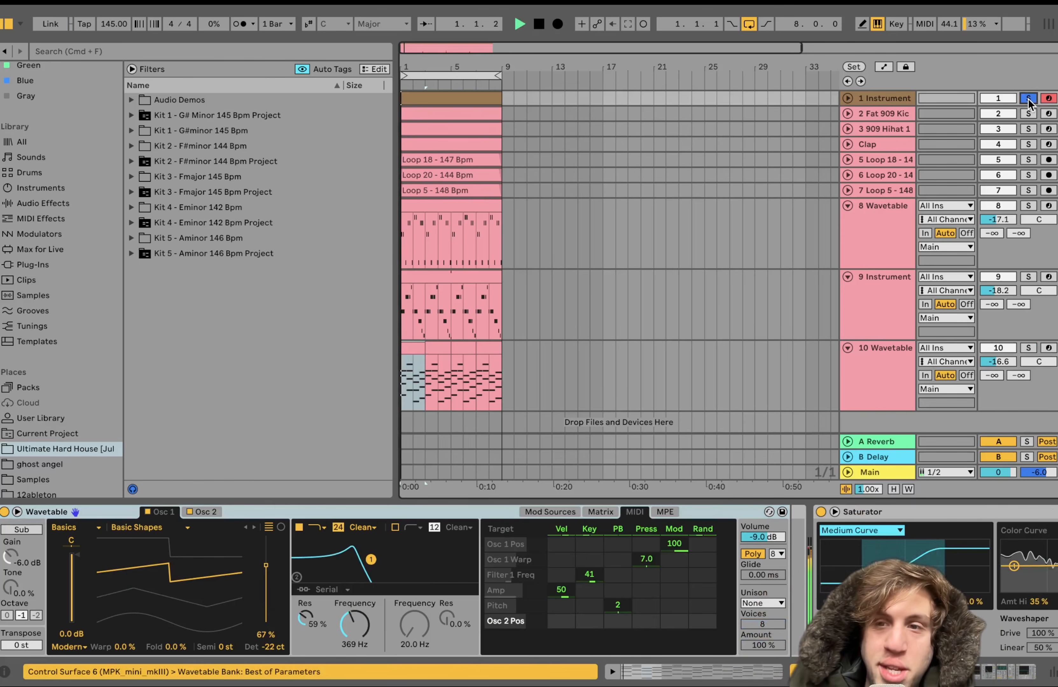
left_click(1028, 206)
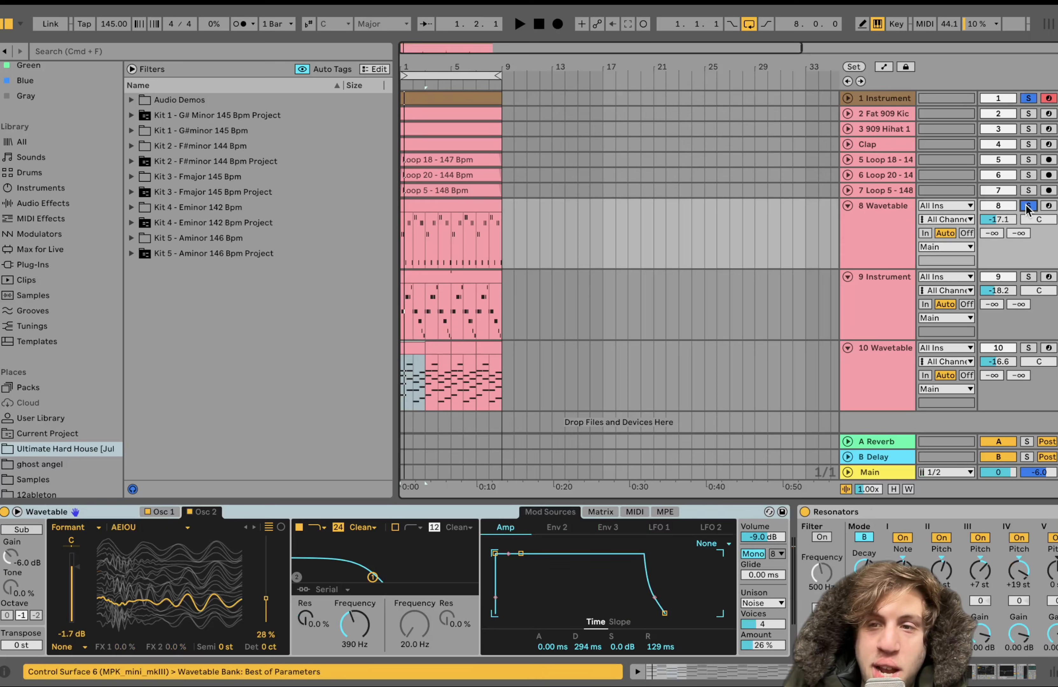
left_click(1029, 277)
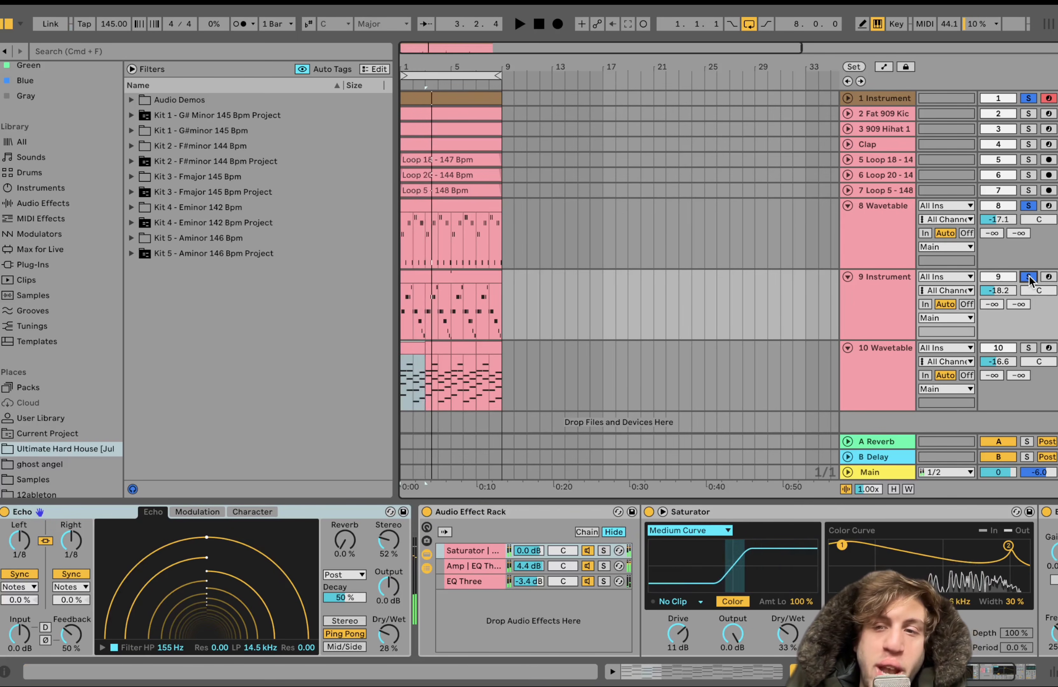
left_click(1027, 349)
left_click(885, 359)
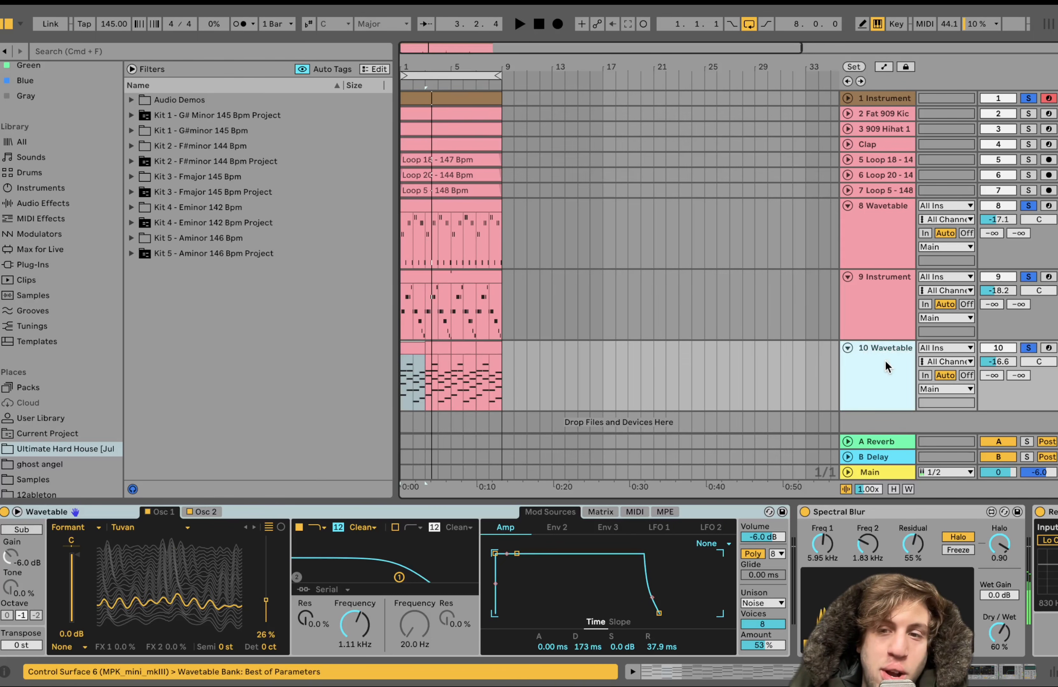
key("space")
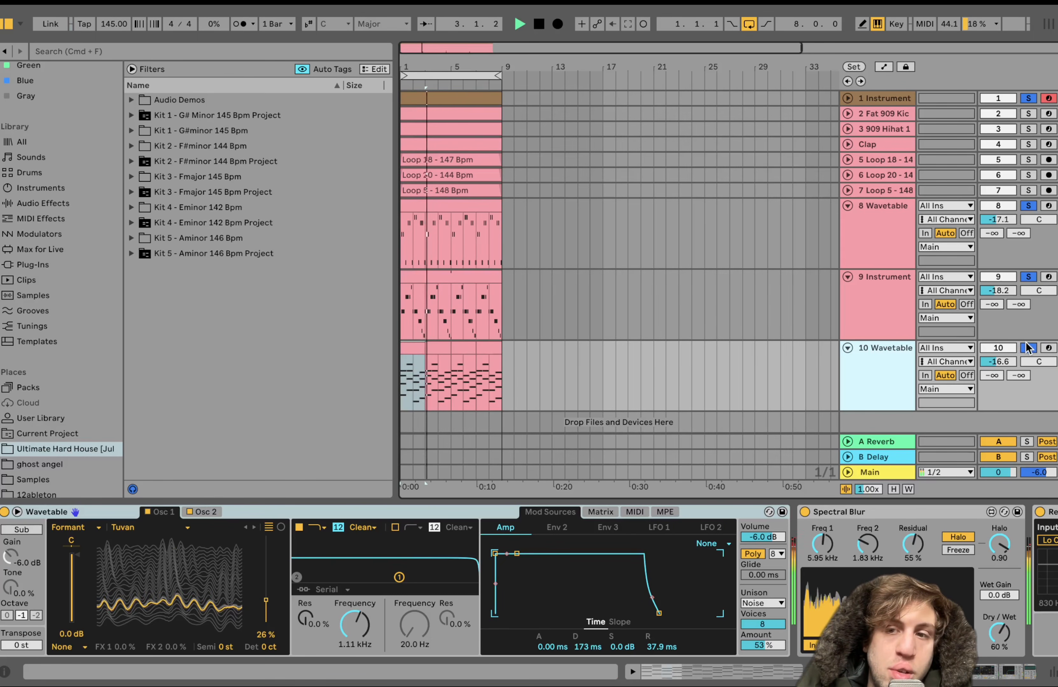
left_click(1026, 346)
key("space")
left_click(899, 365)
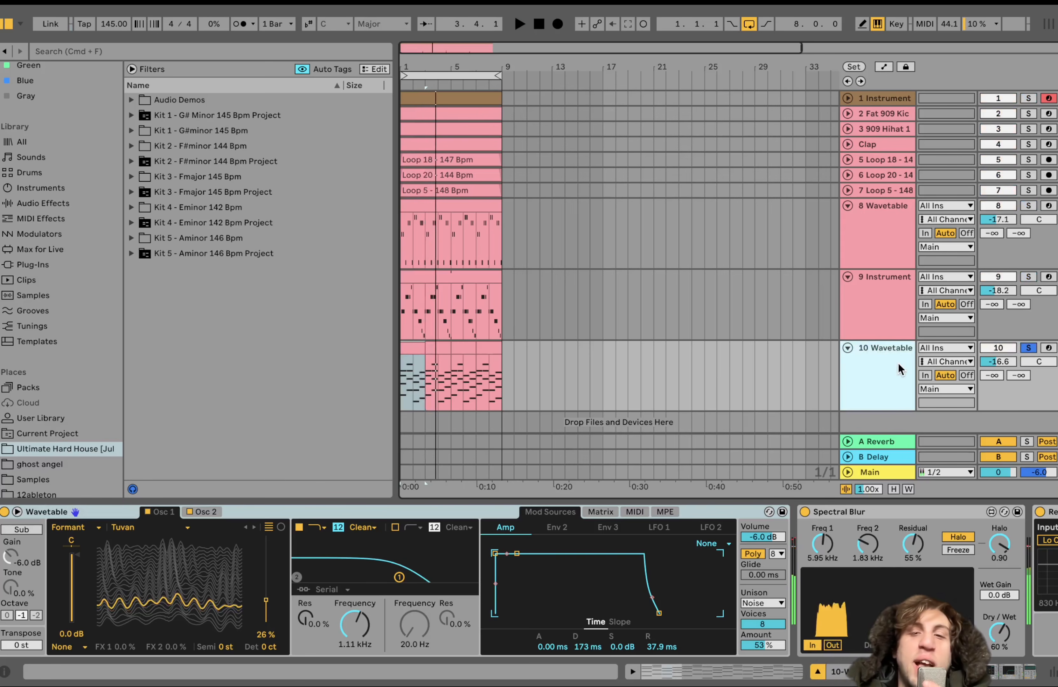
Reopen the first 10 Wavetable clip, select the chord notes at 2.3, and play the clip from its start
double_click(410, 348)
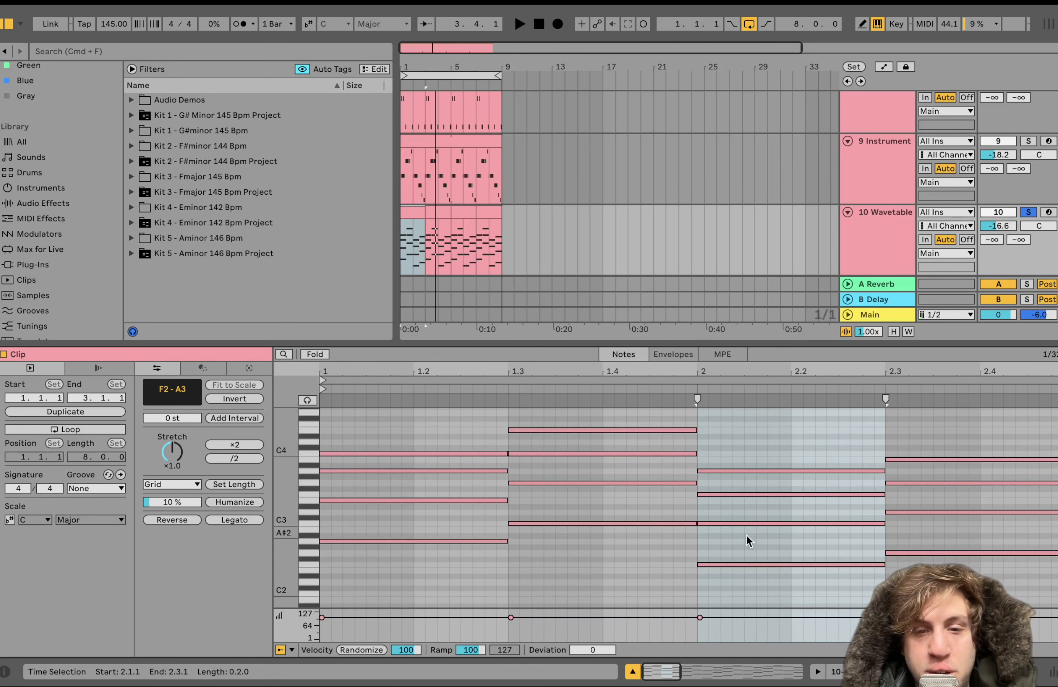
left_click_drag(915, 563, 963, 400)
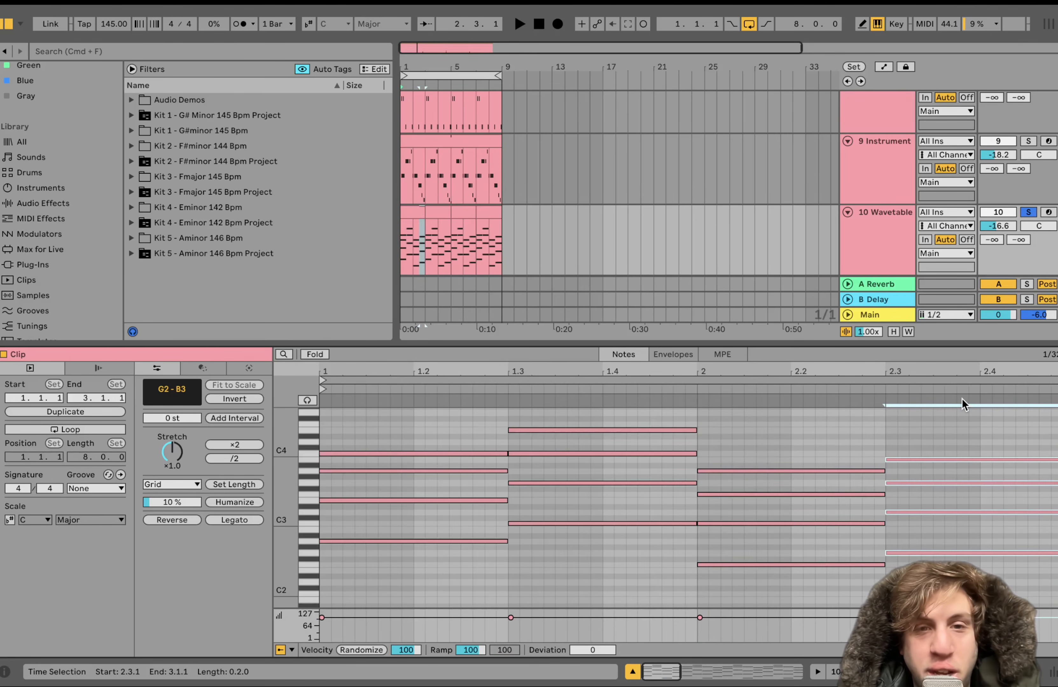
left_click(415, 208)
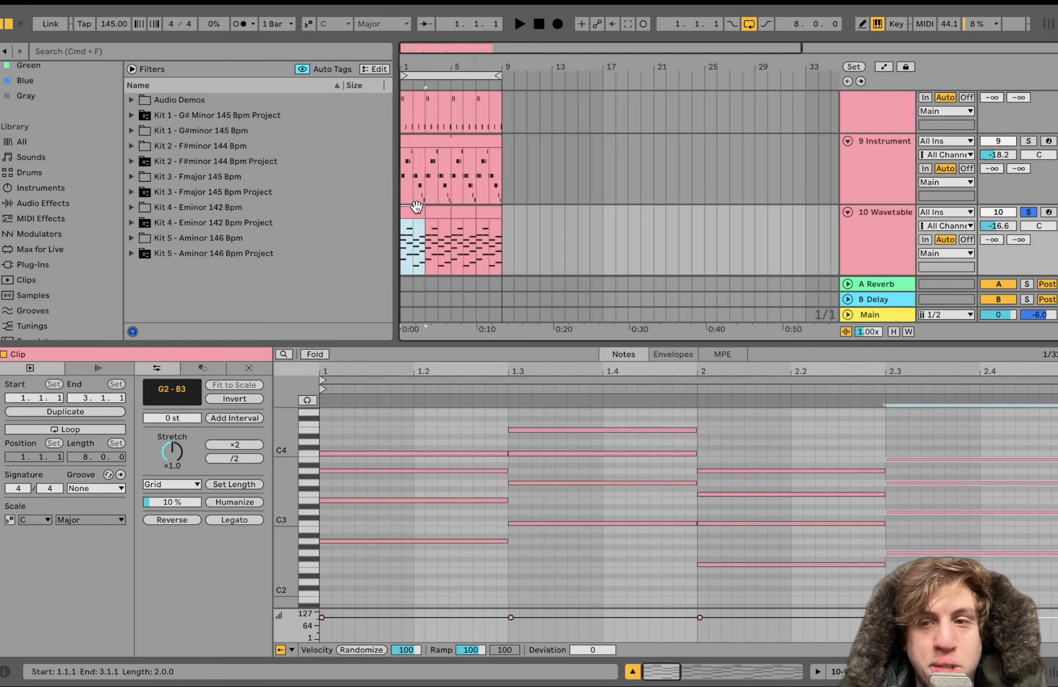
key("space")
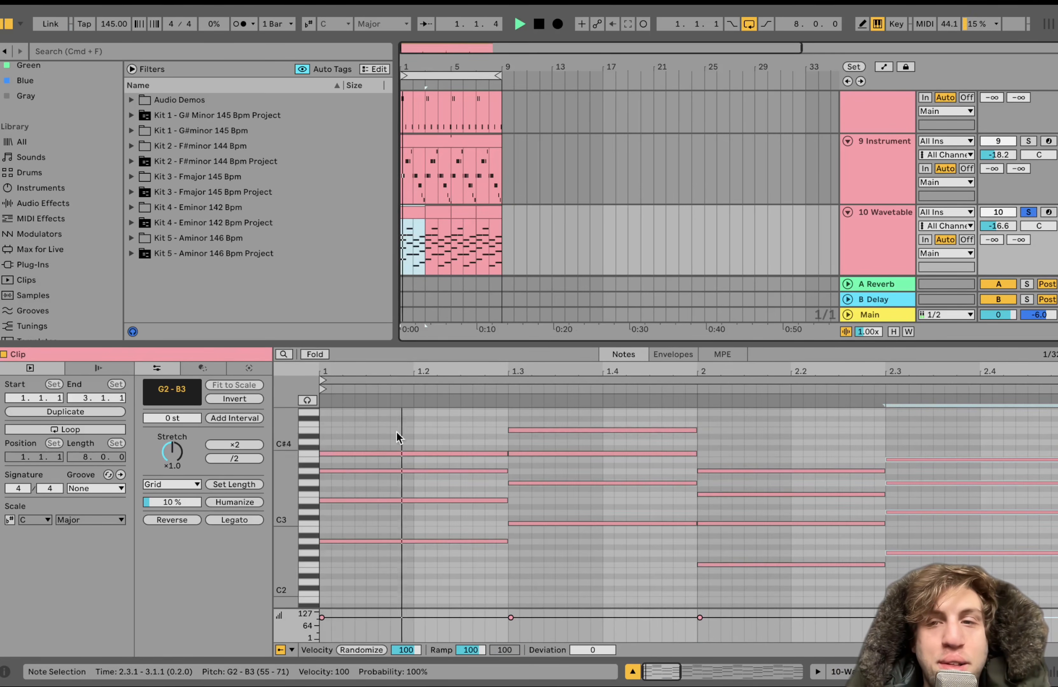
Inspect the 10 Wavetable synth's Osc 2, modulation matrix and Env 2 settings during playback
left_click(866, 227)
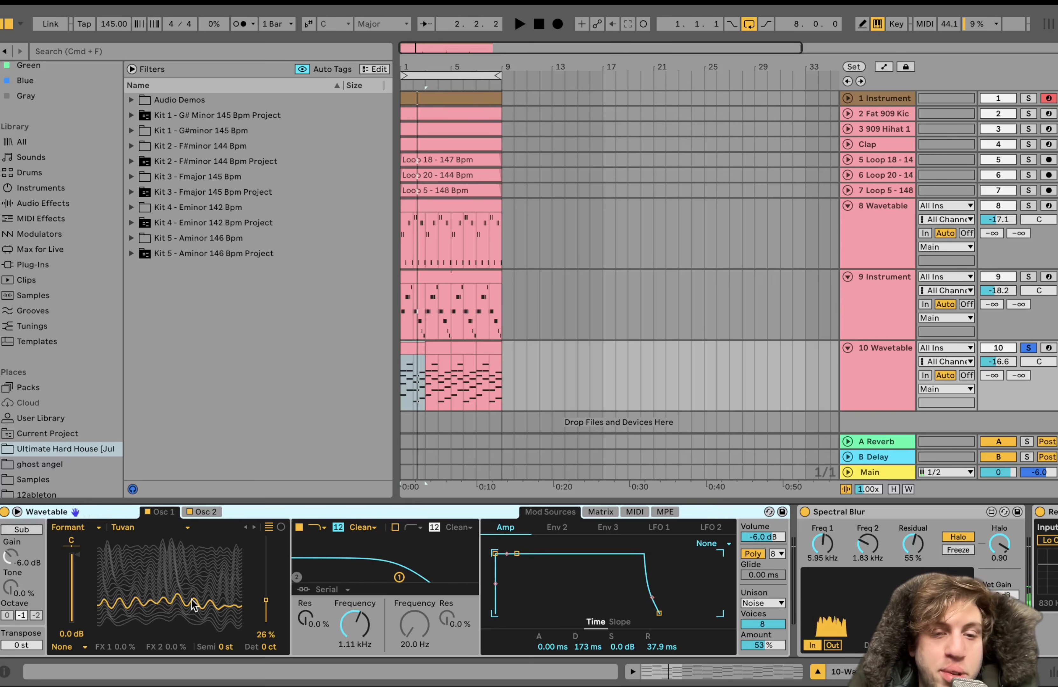
left_click(205, 513)
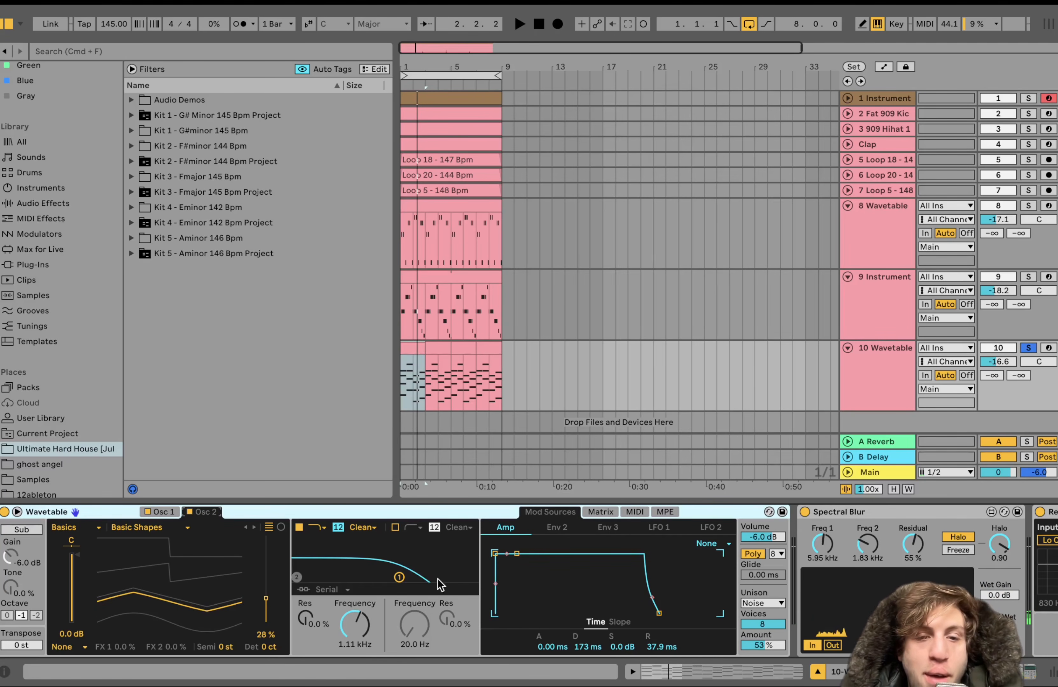
left_click(601, 513)
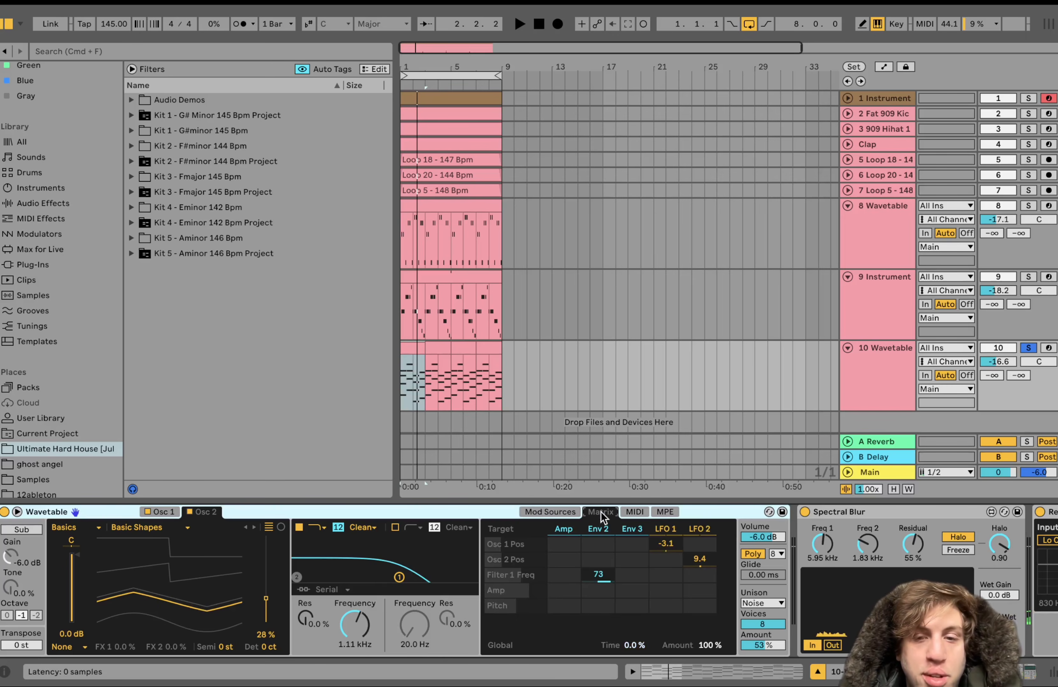
left_click(604, 533)
key("space")
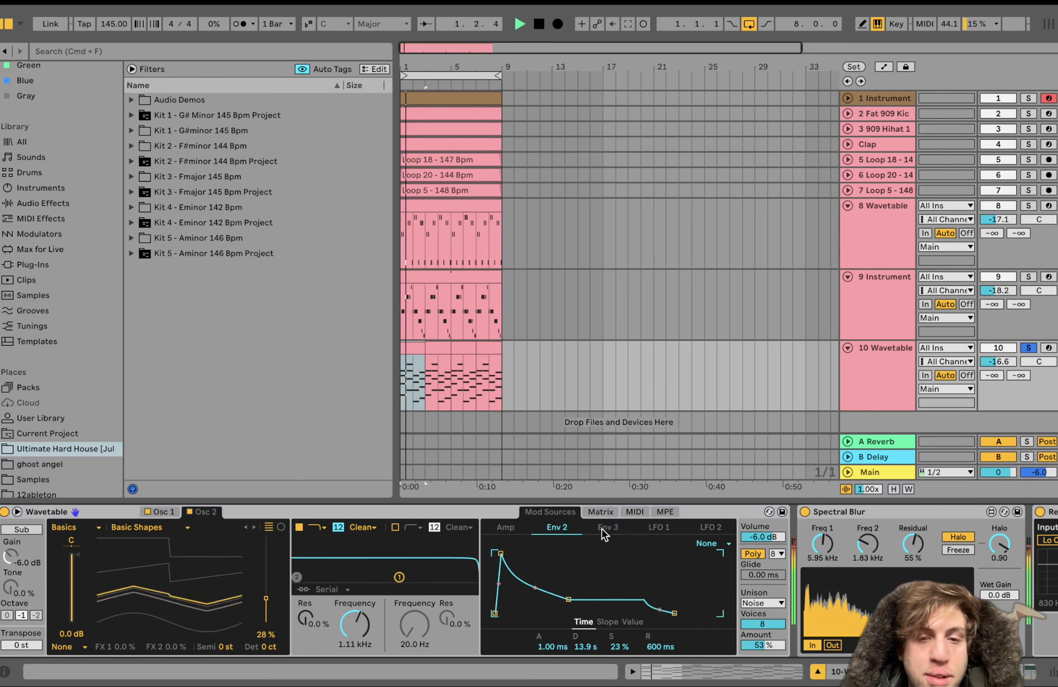
left_click(601, 514)
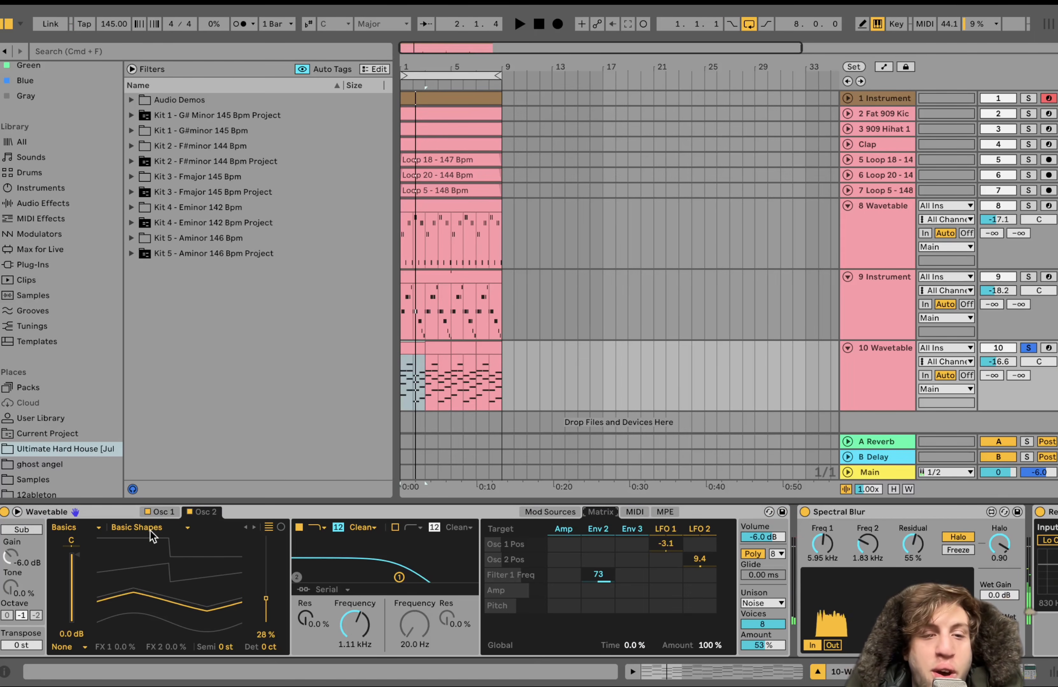
Compare the wavetables of Osc 1 and Osc 2 while the track plays
left_click(159, 513)
key("space")
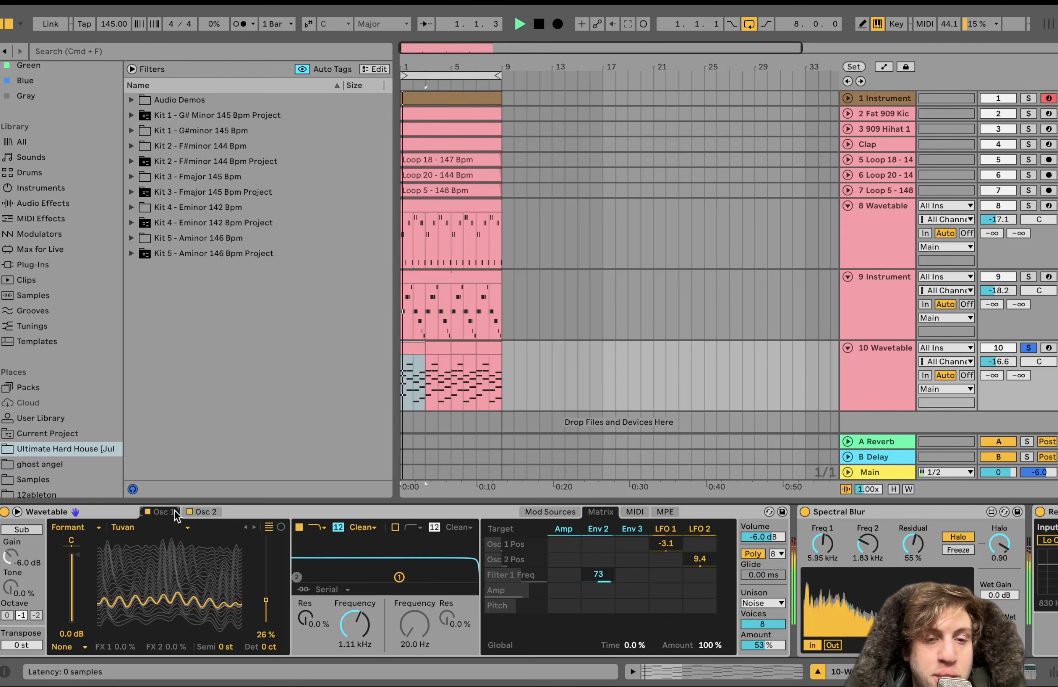
left_click(197, 512)
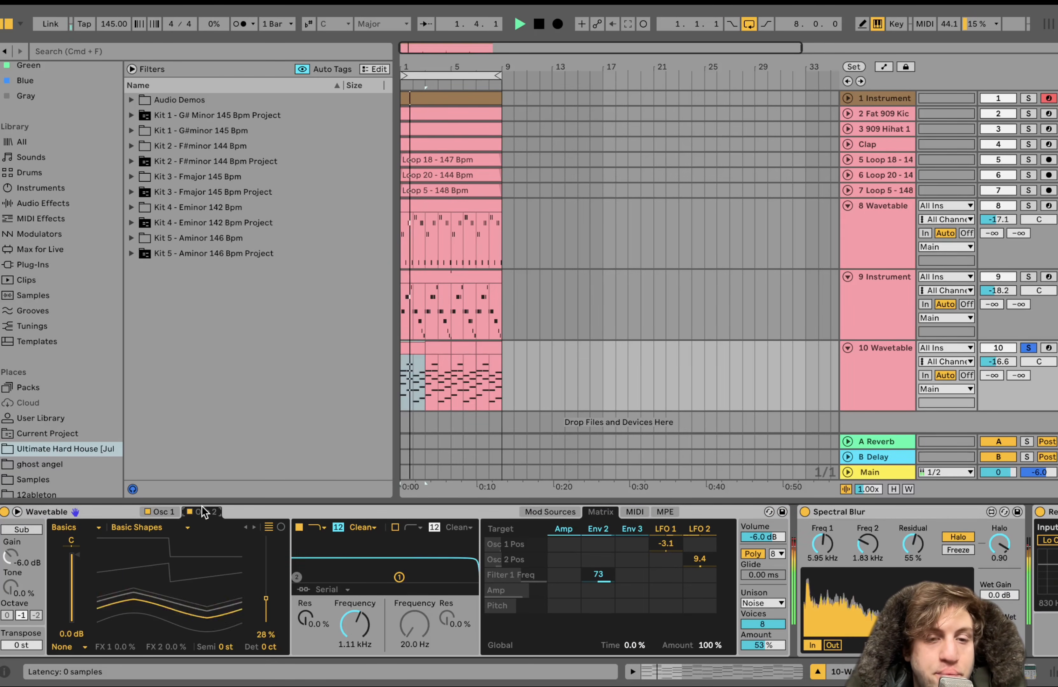
left_click(161, 513)
Bypass the Auto Pan, Spectral Blur and Reverb on 10 Wavetable, and play the track without them
scroll(433, 558, "right", 5)
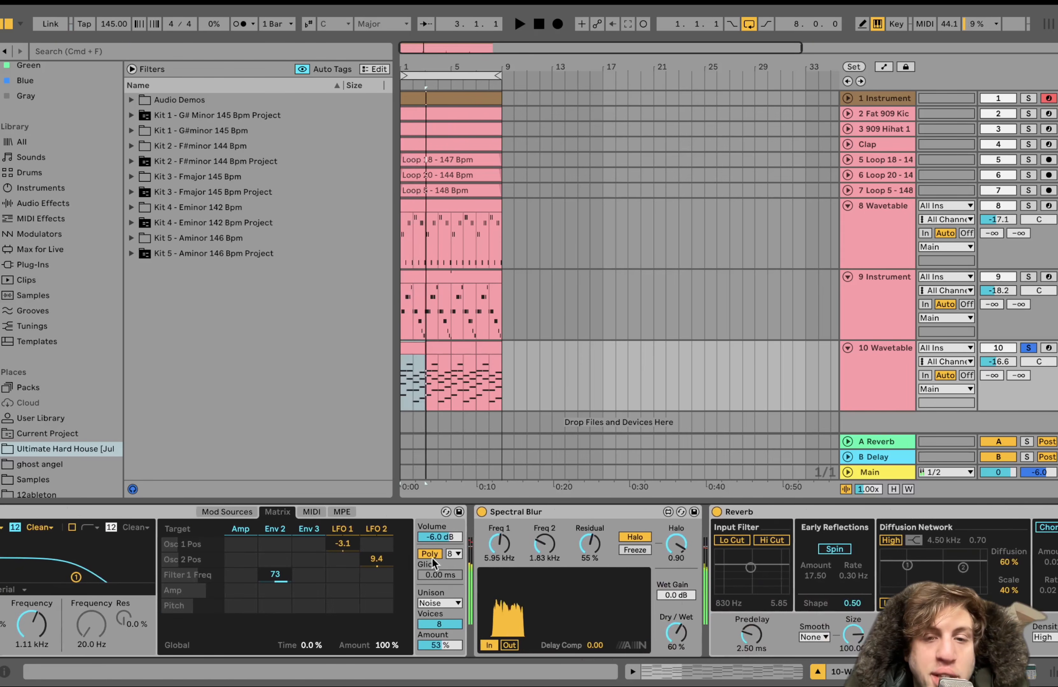
left_click(518, 512)
scroll(517, 512, "right", 5)
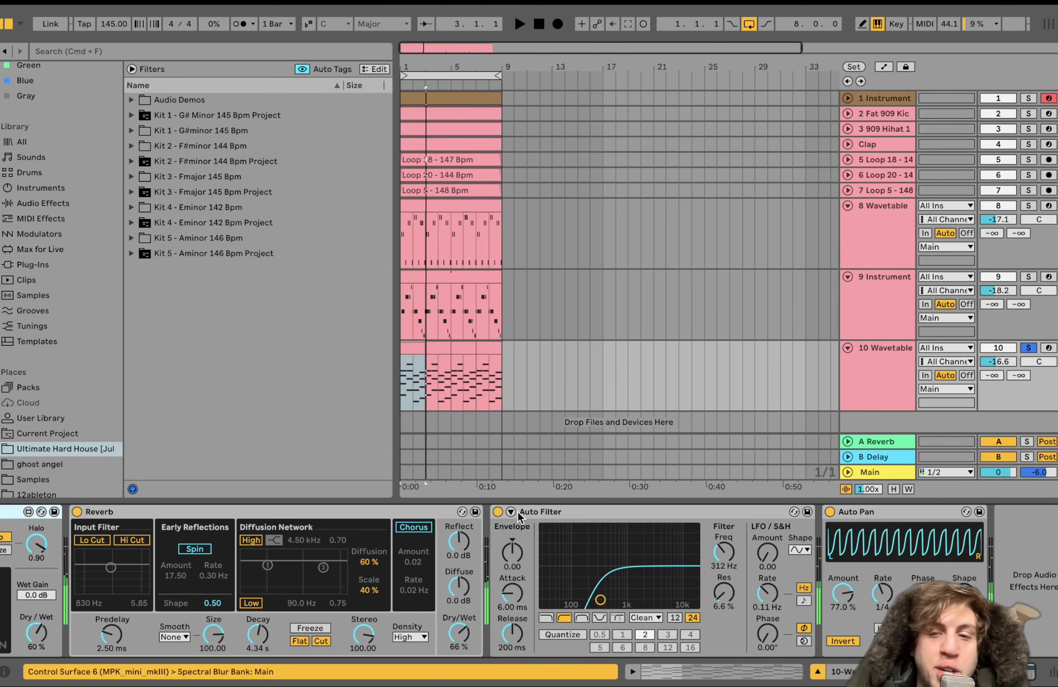
left_click(859, 514)
scroll(832, 512, "left", 8)
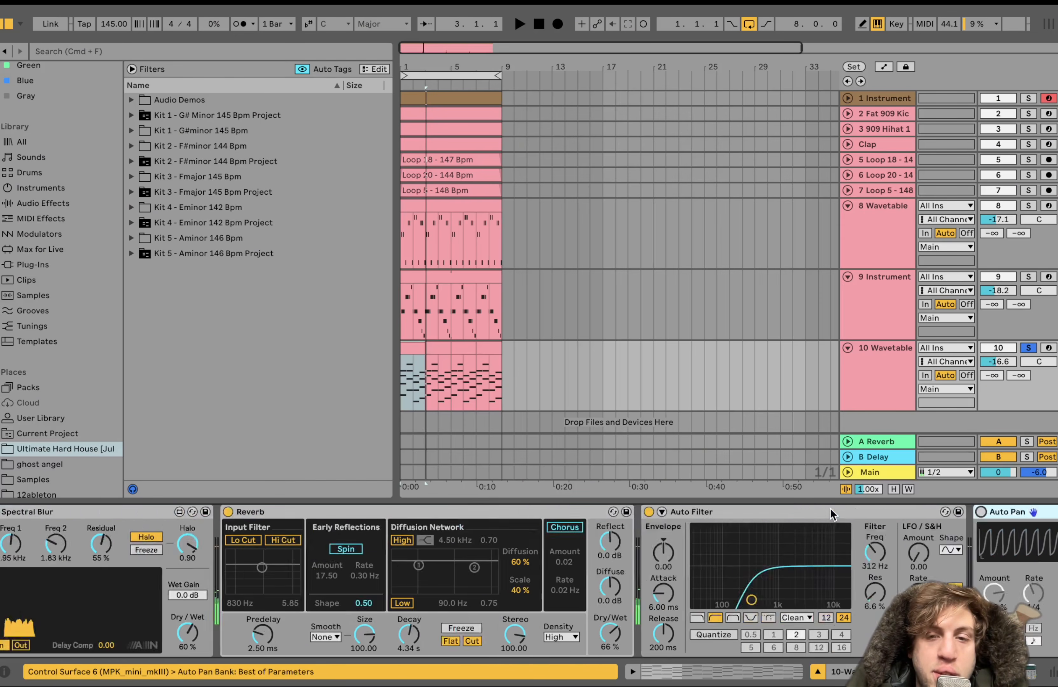
left_click(805, 512)
left_click(1040, 512)
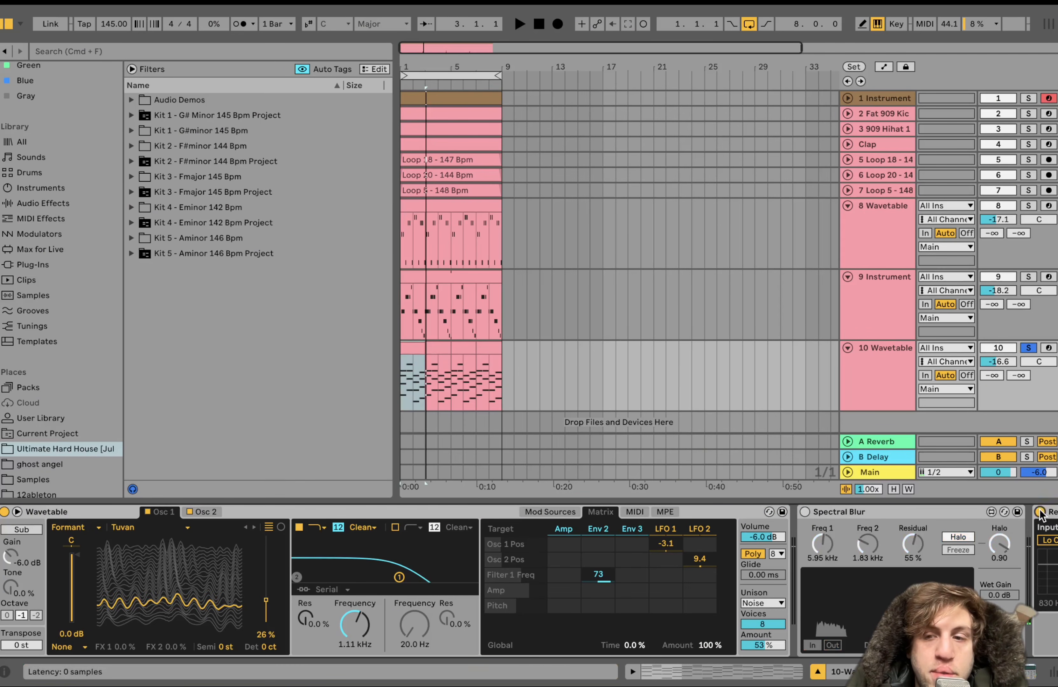
key("space")
scroll(869, 549, "right", 3)
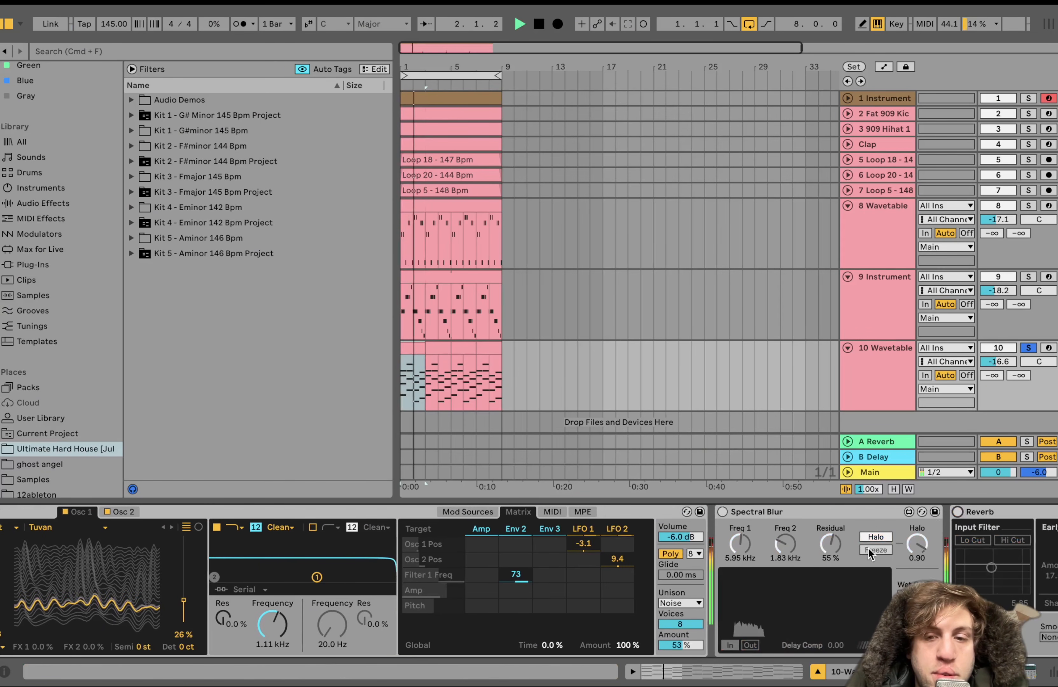
key("space")
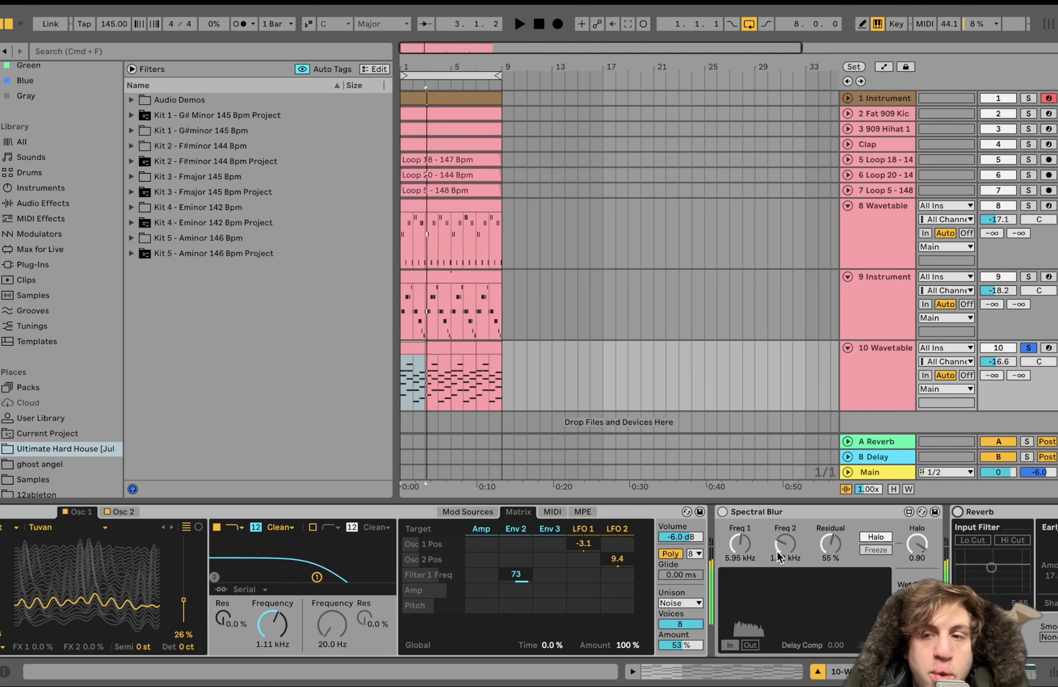
Re-enable Spectral Blur on 10 Wavetable and play the track with the Reverb still bypassed
left_click(722, 512)
key("space")
scroll(721, 519, "right", 3)
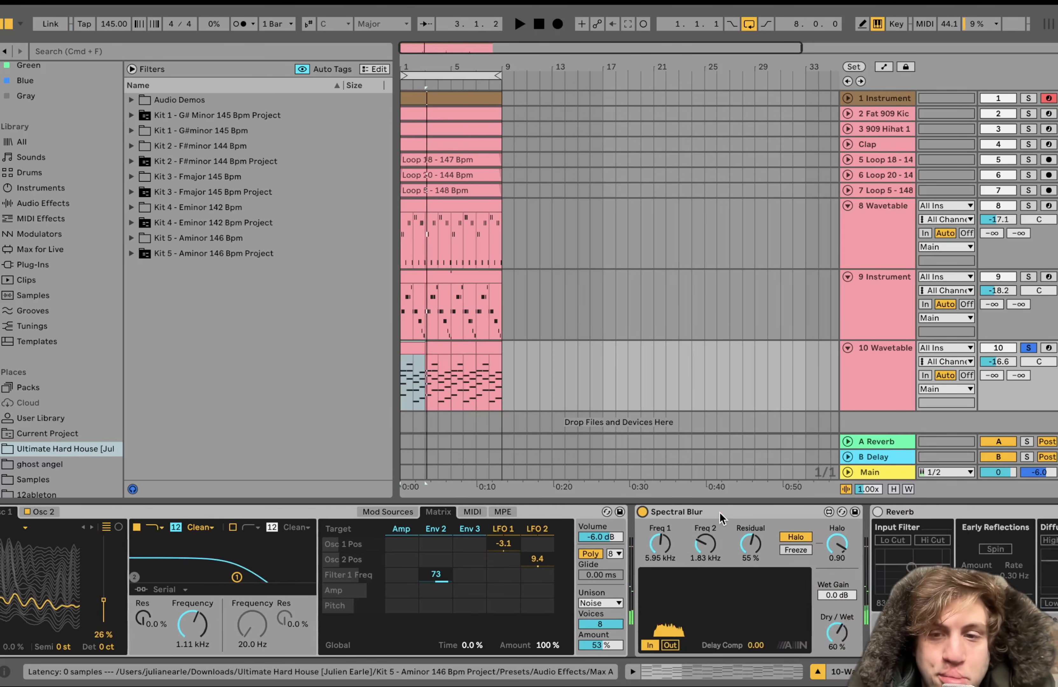
scroll(721, 519, "right", 3)
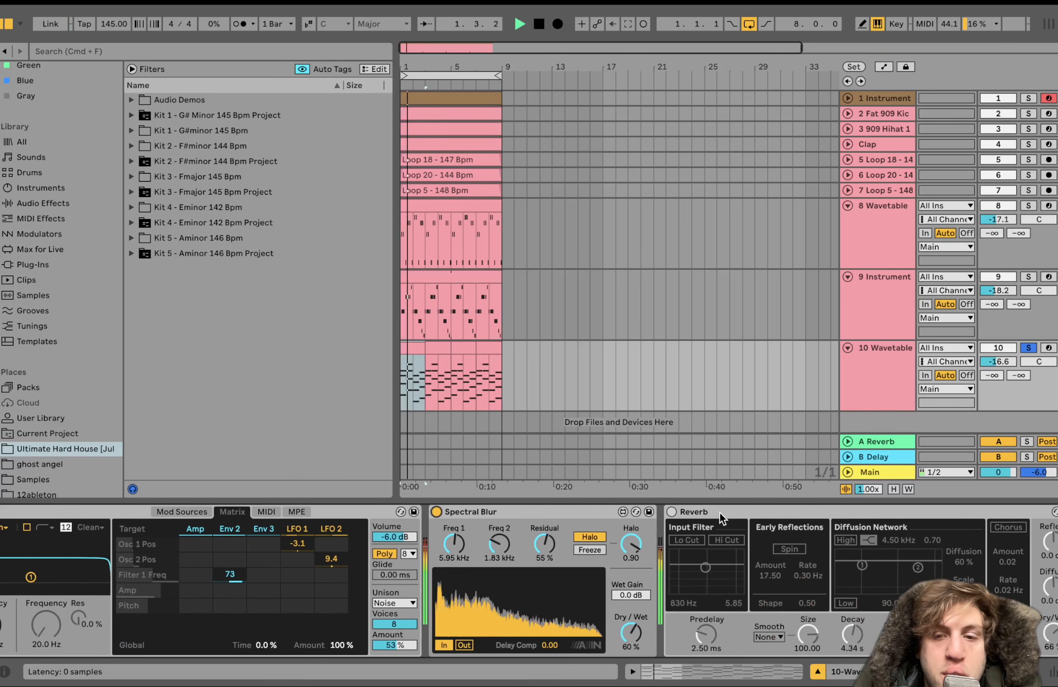
scroll(530, 598, "right", 2)
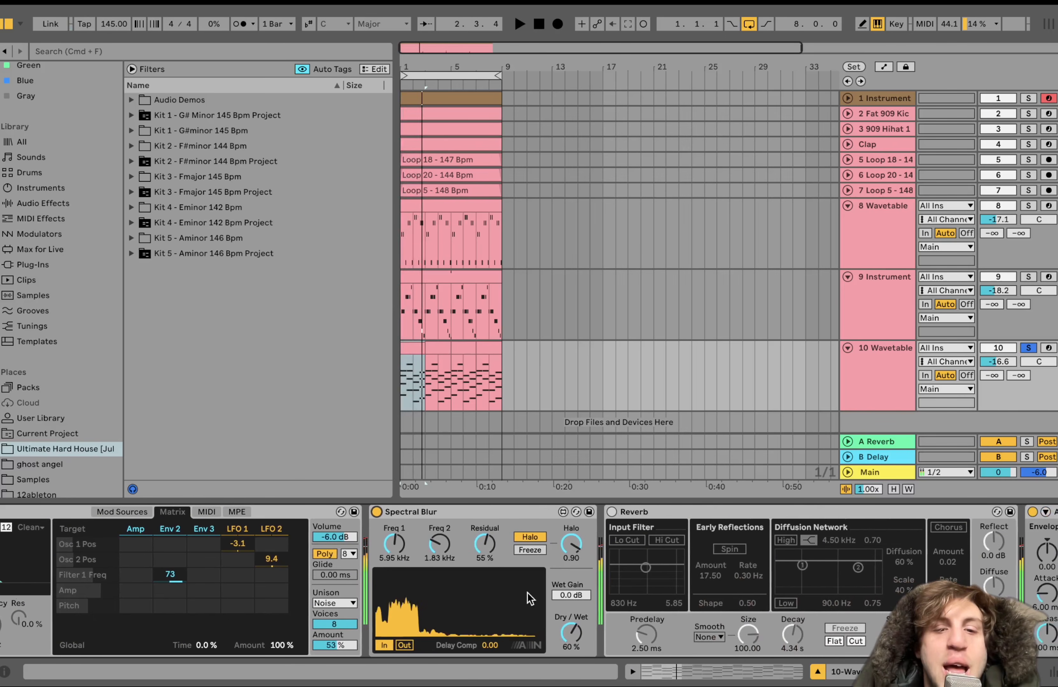
key("space")
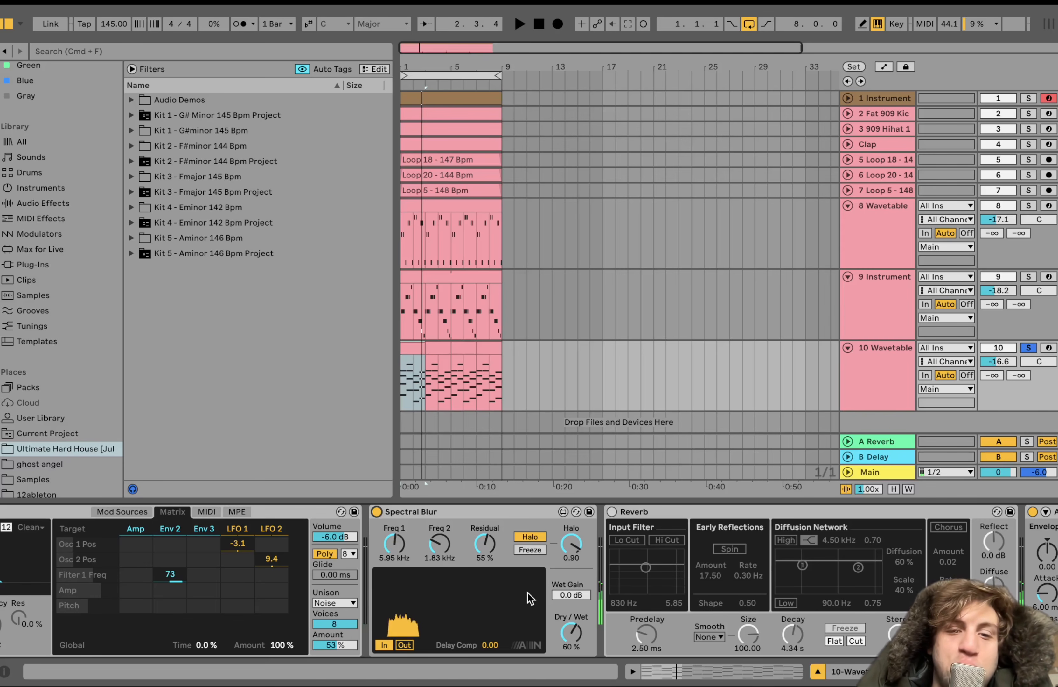
Re-enable the Reverb on 10 Wavetable, play the track with it, and turn the Auto Pan back on
left_click(611, 512)
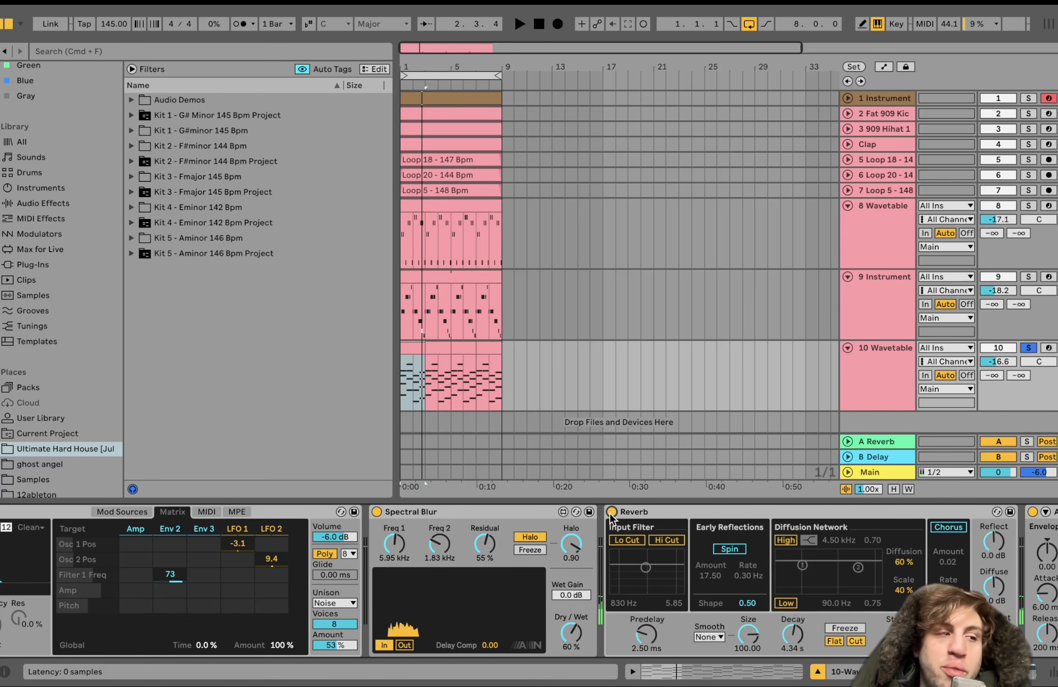
key("space")
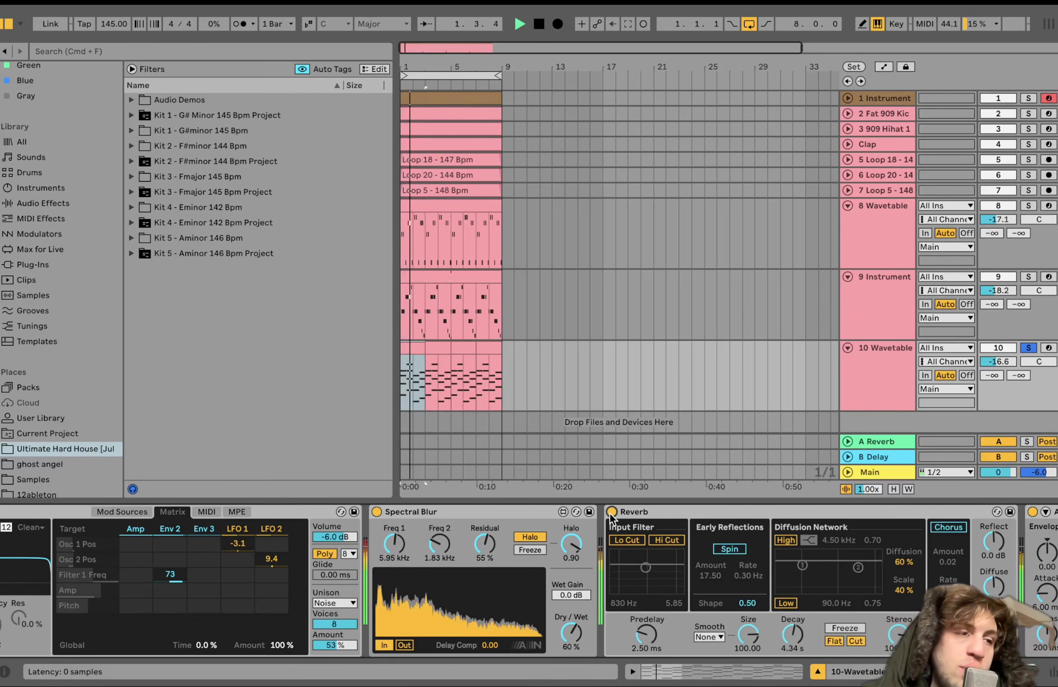
scroll(611, 513, "right", 10)
scroll(610, 513, "right", 7)
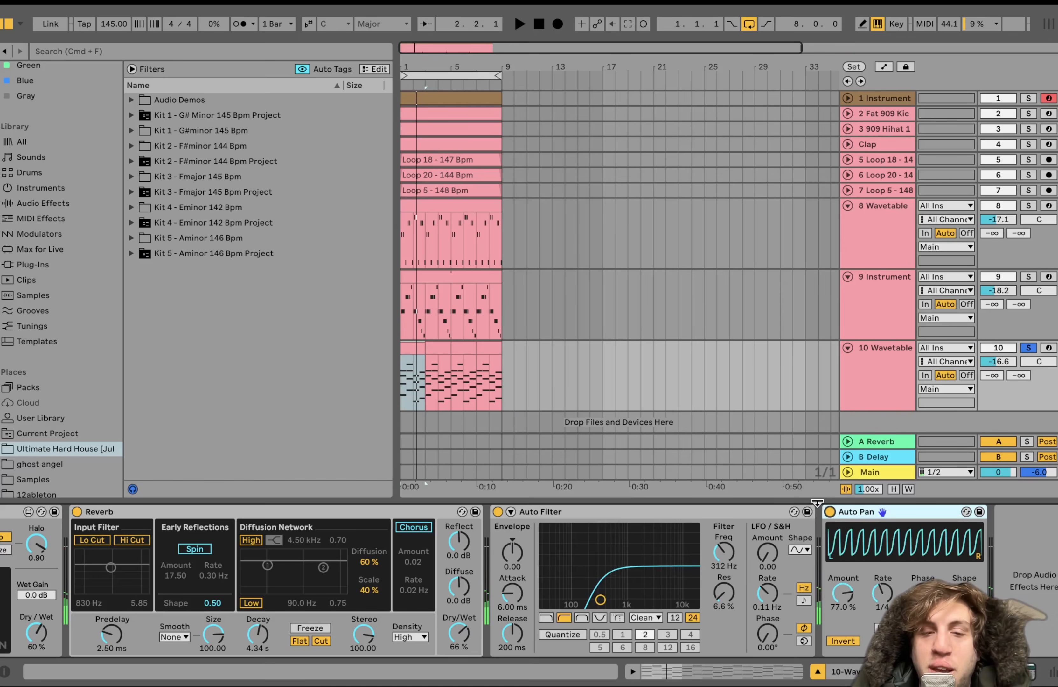
Unsolo 10 Wavetable during playback to hear it with all the other tracks
key("space")
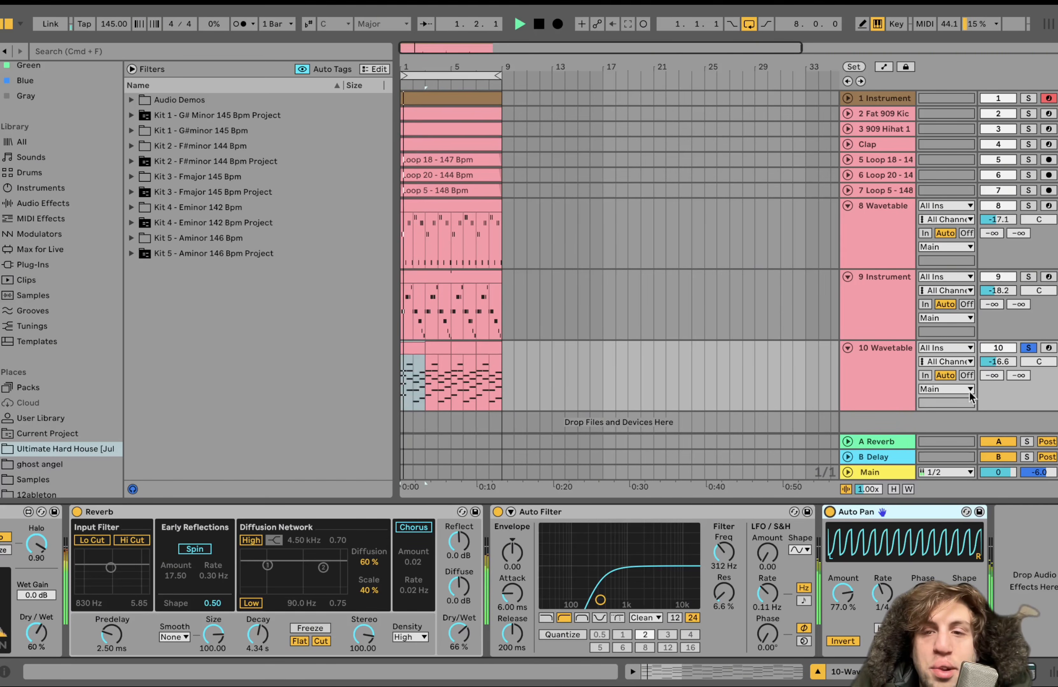
left_click(1030, 348)
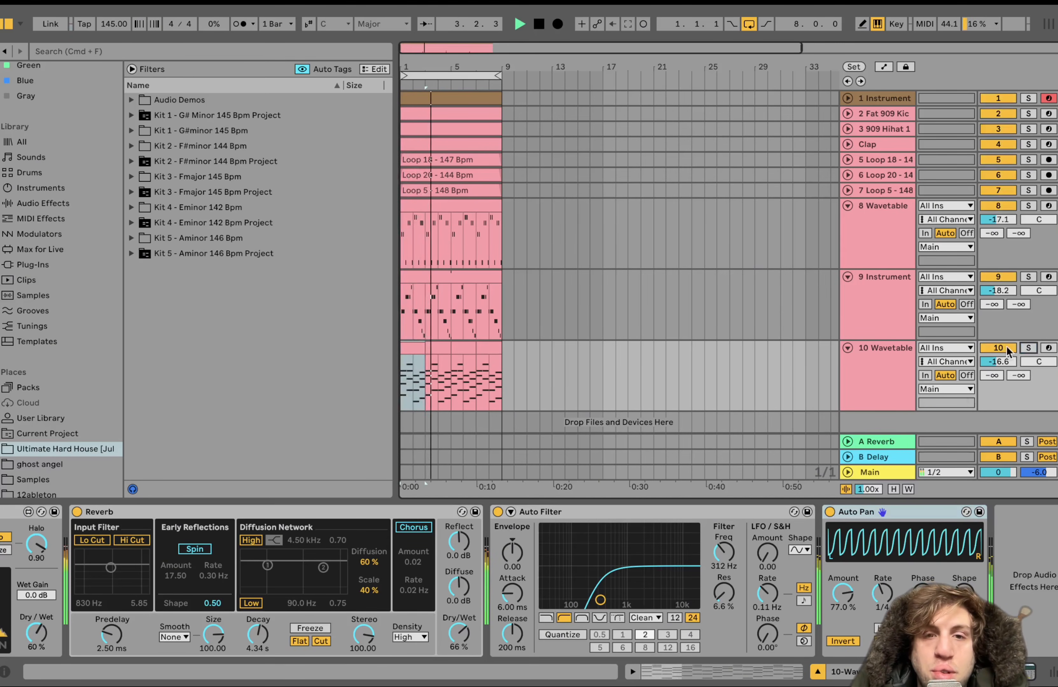
Restart playback of the full loop and collapse all ten tracks in the arrangement
left_click(877, 377)
key("space")
key("space")
key("super+a")
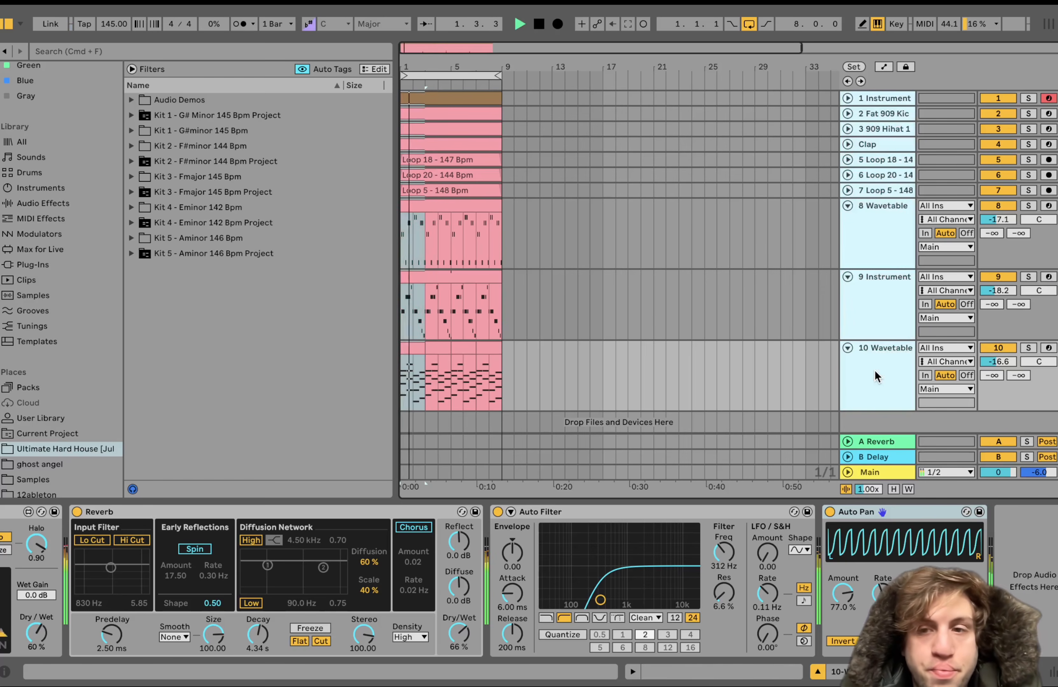
key("u")
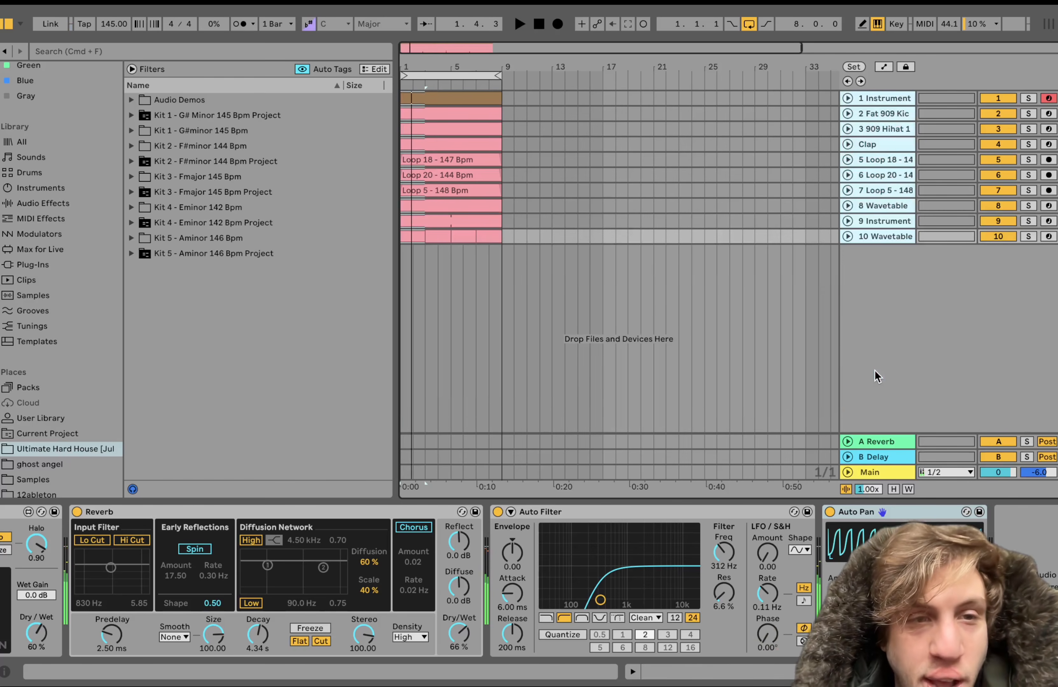